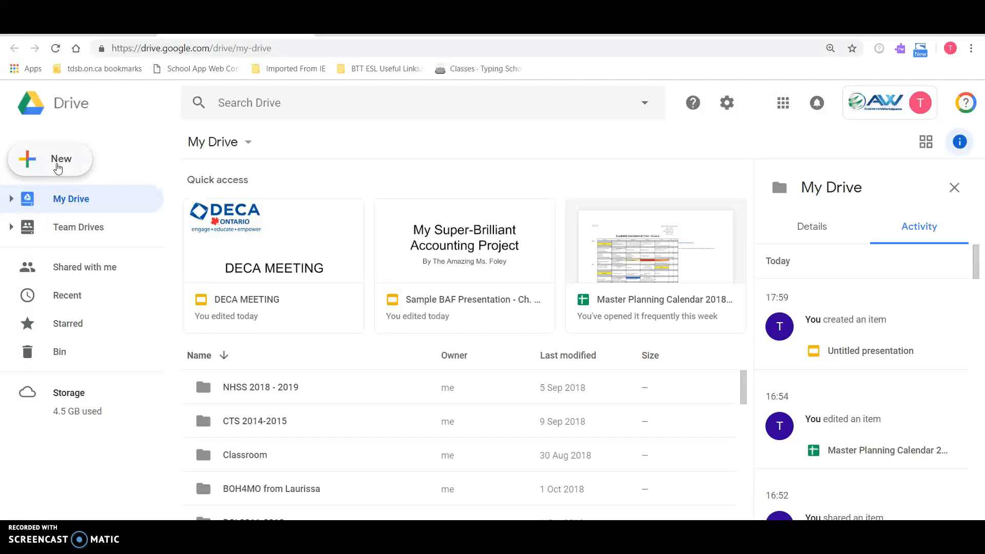
- Create a new blank Google Sheets spreadsheet from My Drive
left_click(58, 168)
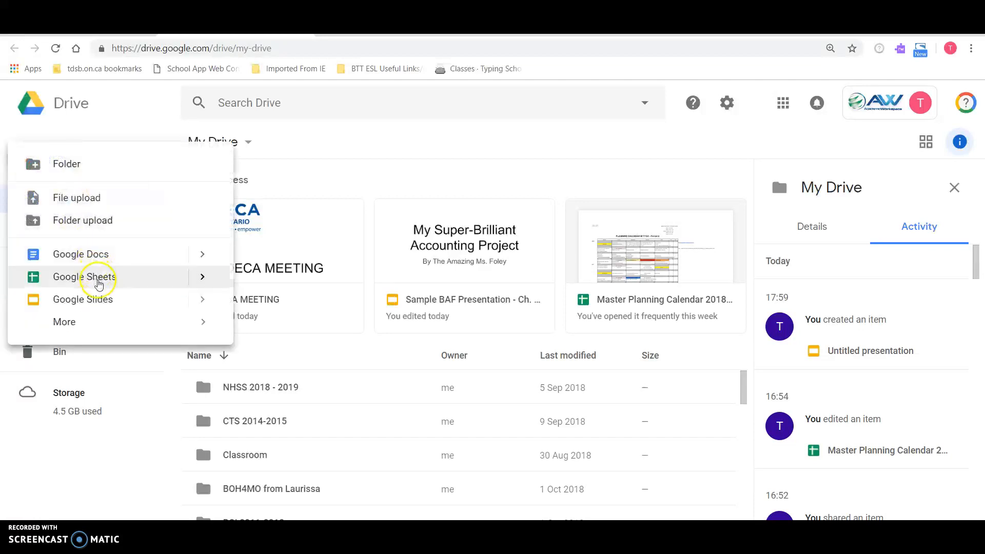
left_click(98, 281)
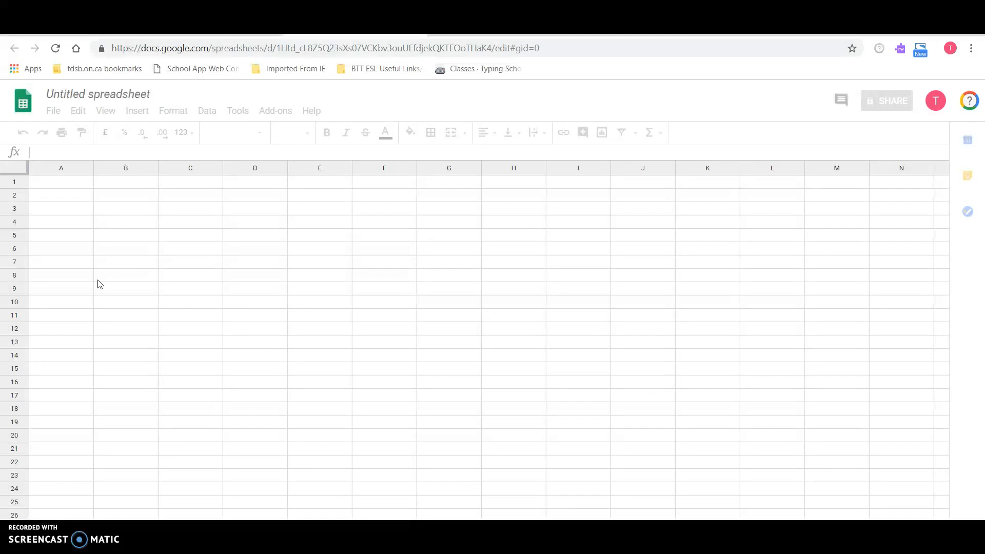
left_click(224, 29)
left_click(68, 161)
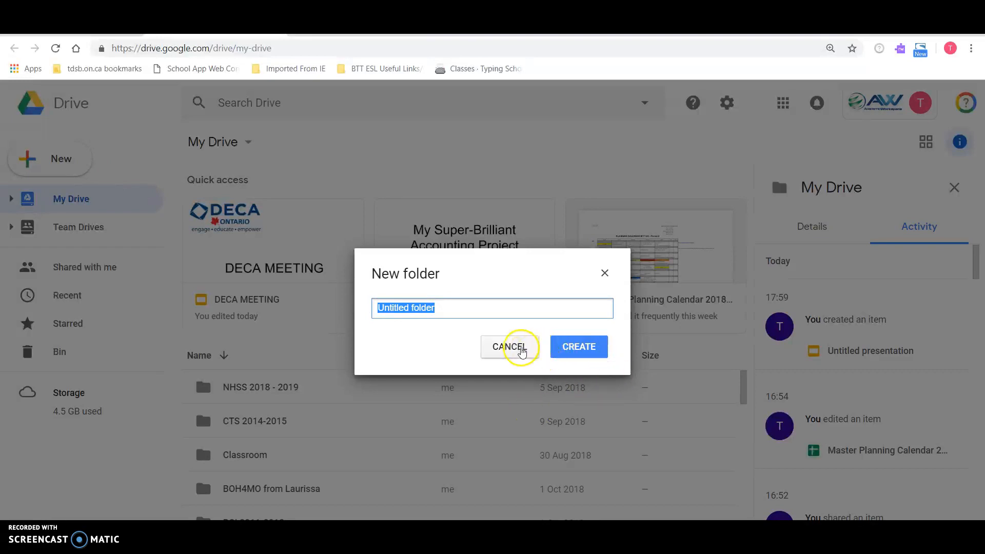
left_click(510, 347)
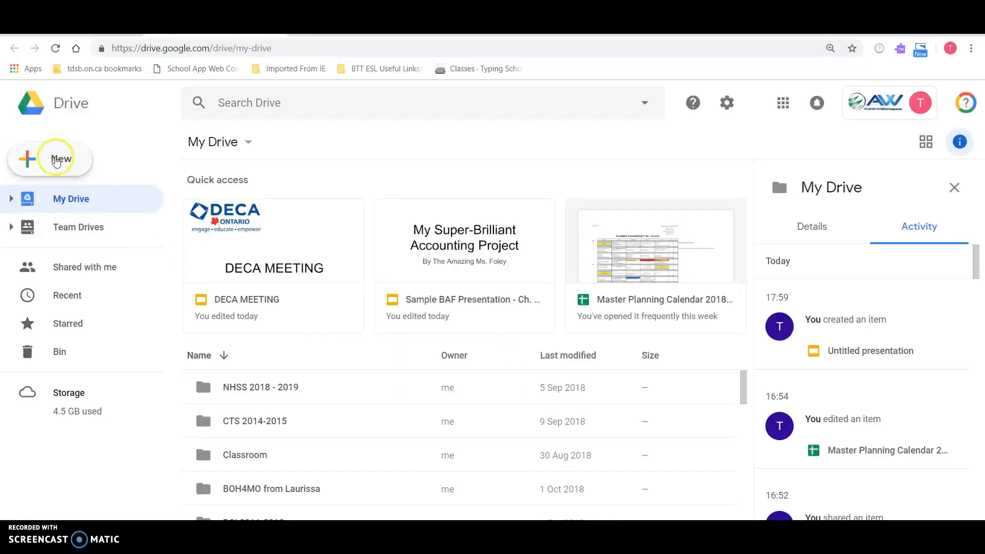
left_click(58, 160)
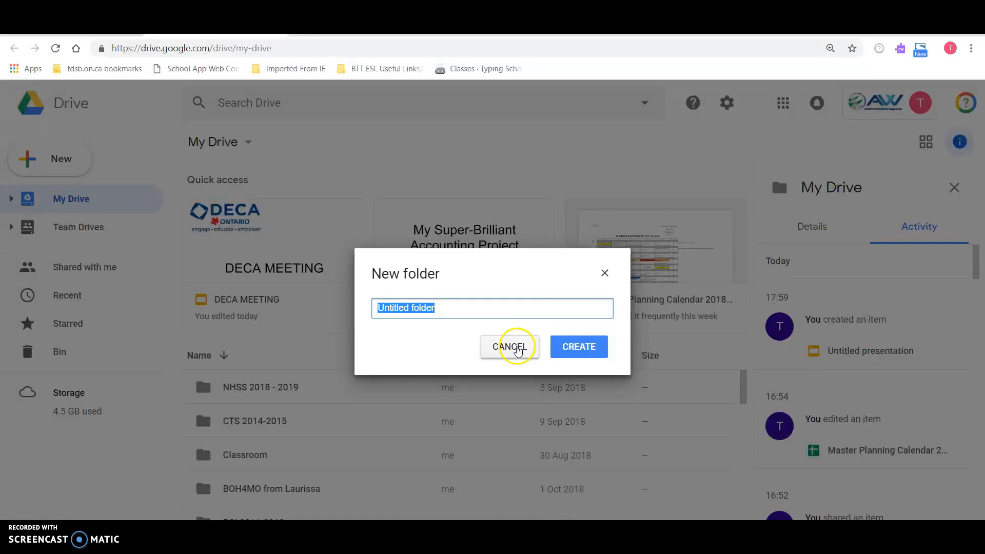
left_click(517, 349)
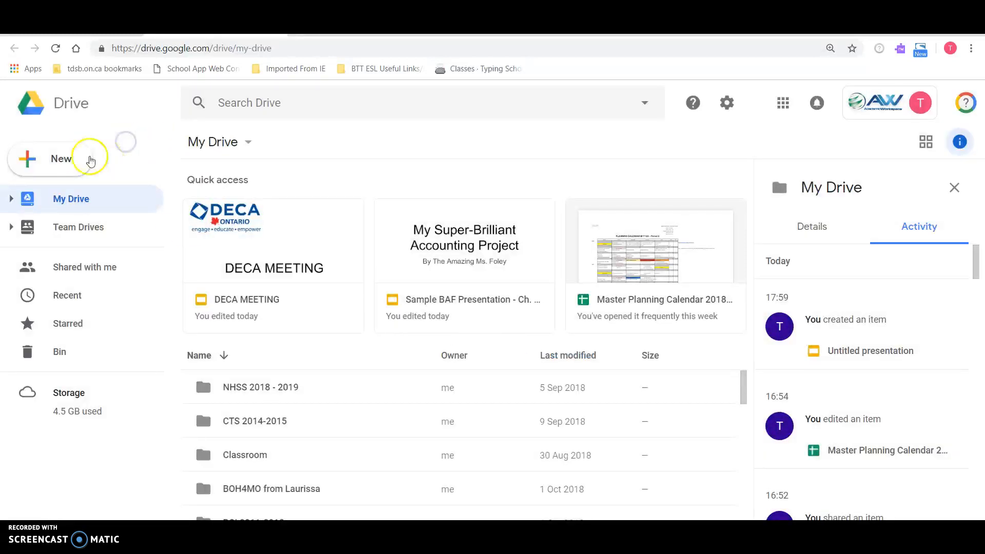
- View the creation options for a new Google Sheets file, and return to the untitled spreadsheet
left_click(72, 159)
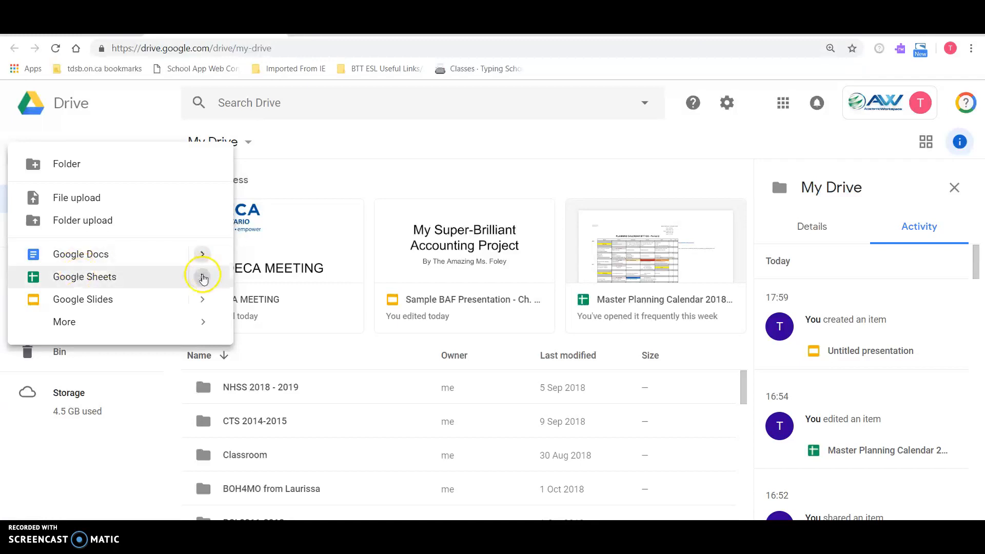
mouse_move(204, 277)
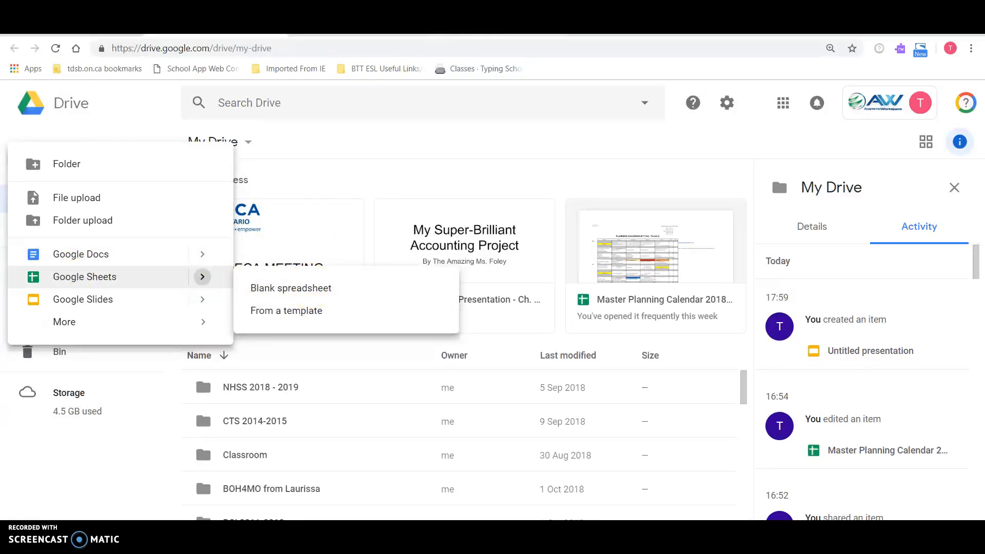
left_click(365, 32)
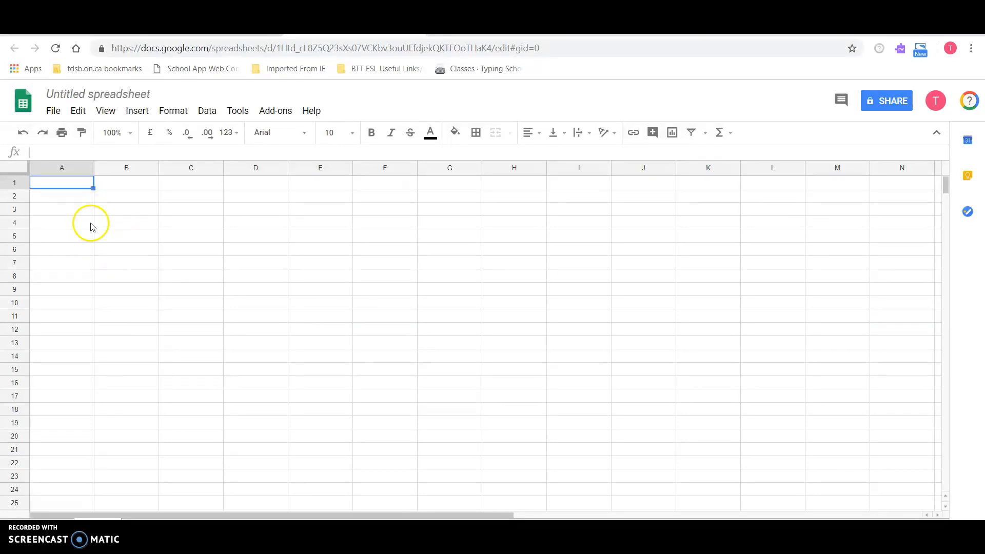
- Enter the account label "Cash" in cell A2
left_click(79, 201)
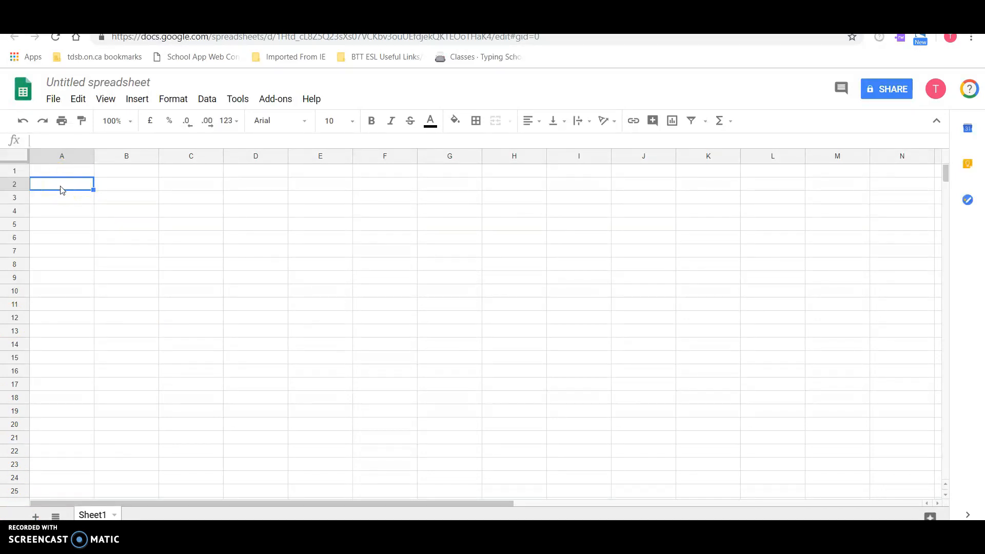
left_click(73, 198)
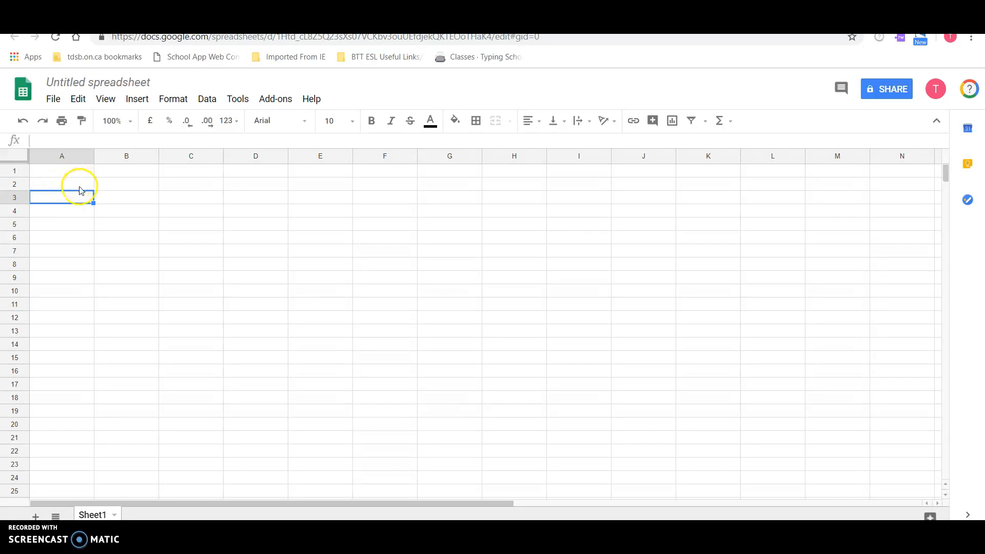
left_click(80, 197)
left_click(80, 184)
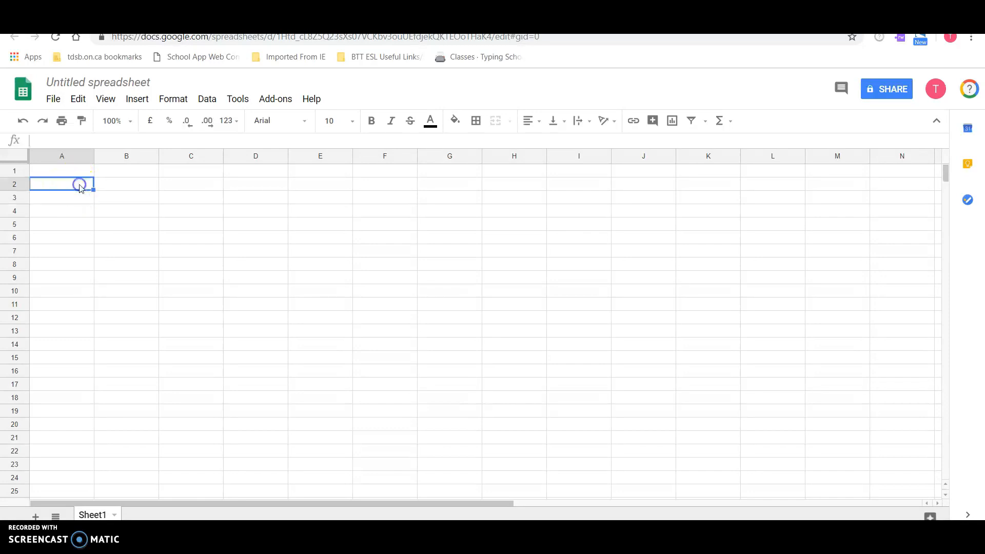
type("Cash")
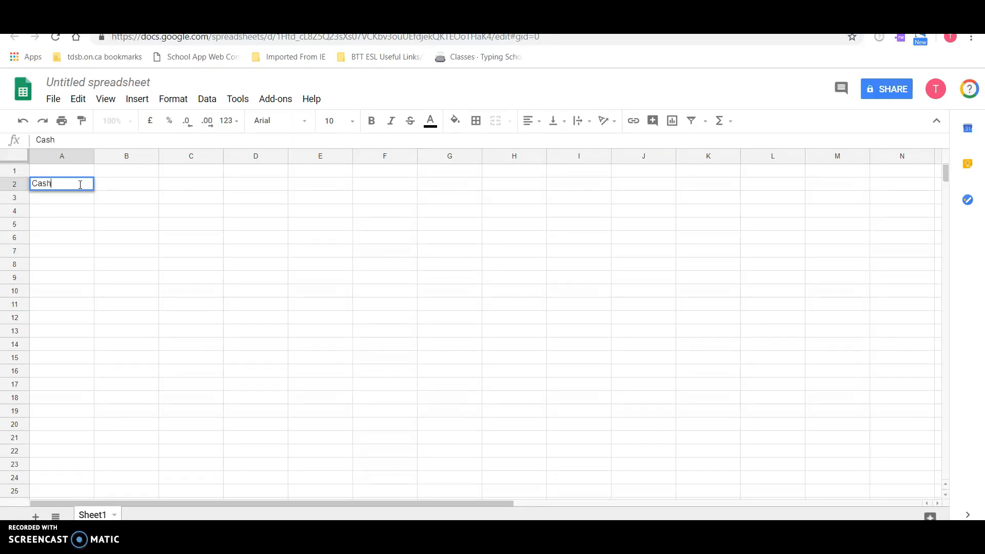
key("Return")
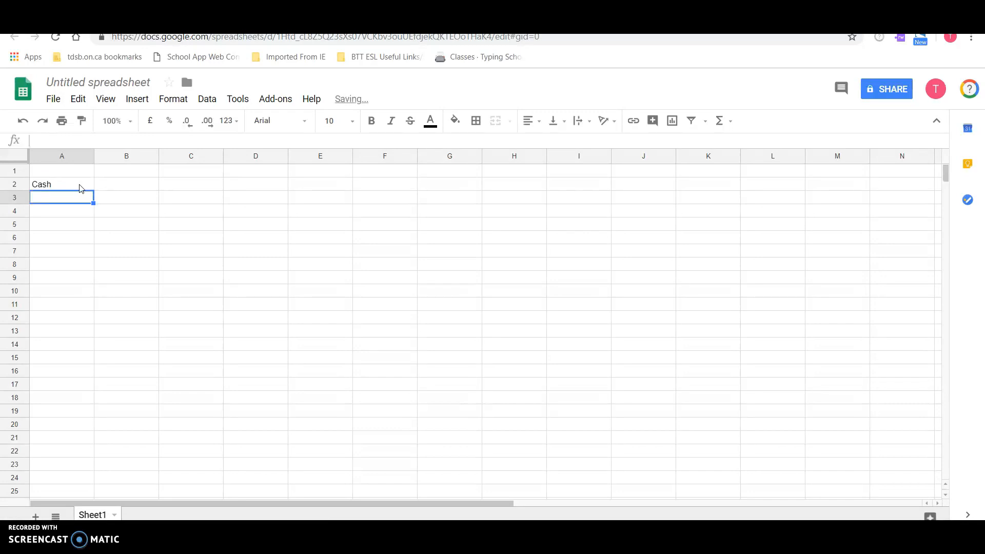
- Add the receivable labels "A/R - Mr. O" in A3 and "A/R - Ms. K" in A4
type("A/R")
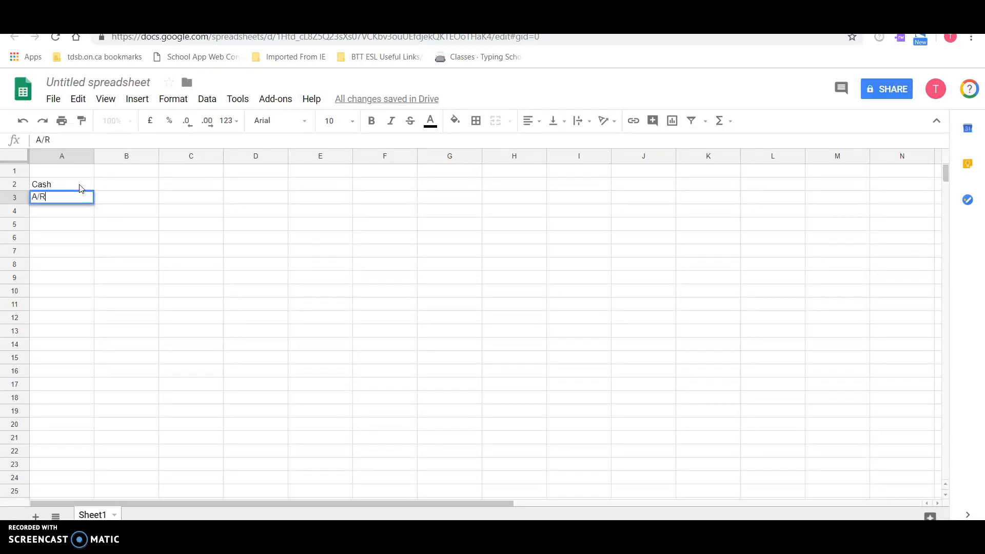
type(" - Mr. O")
key("Return")
type("A/R")
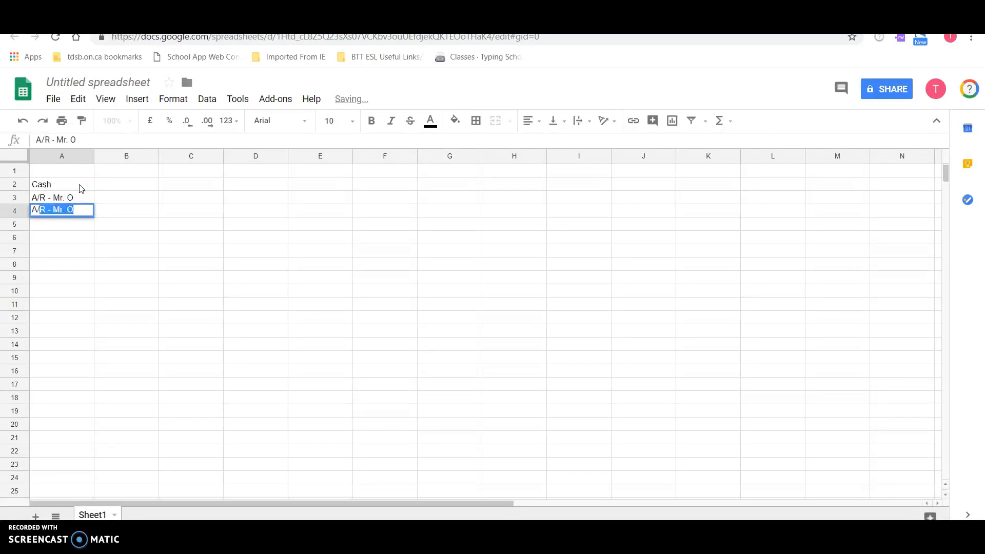
type(" - Ms. K")
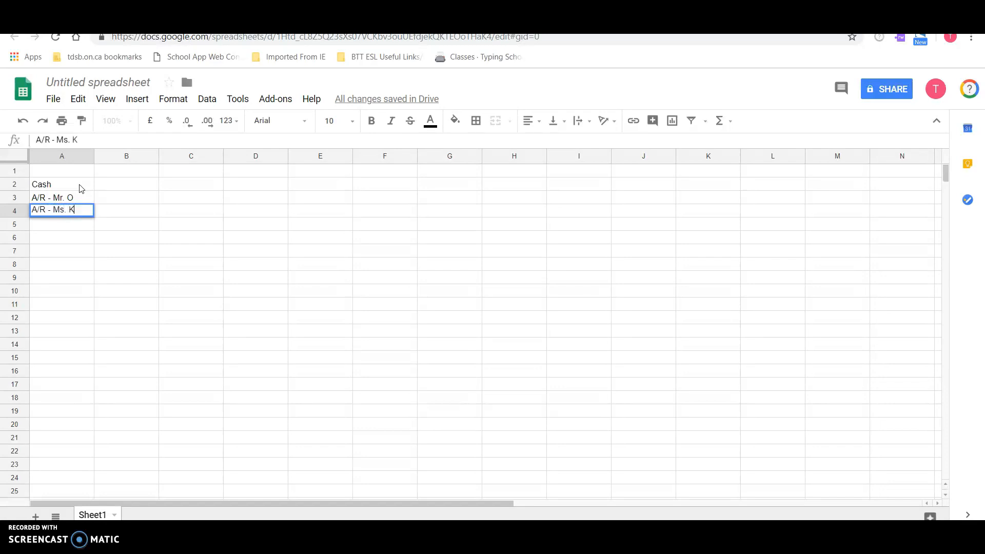
key("Return")
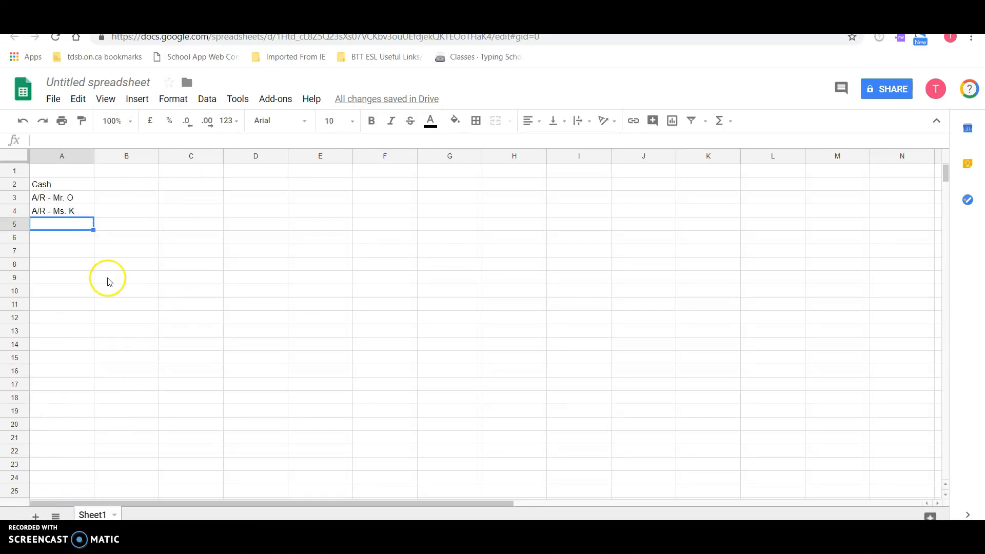
- Enter the Cash amount of 25000 in cell B2
left_click(134, 185)
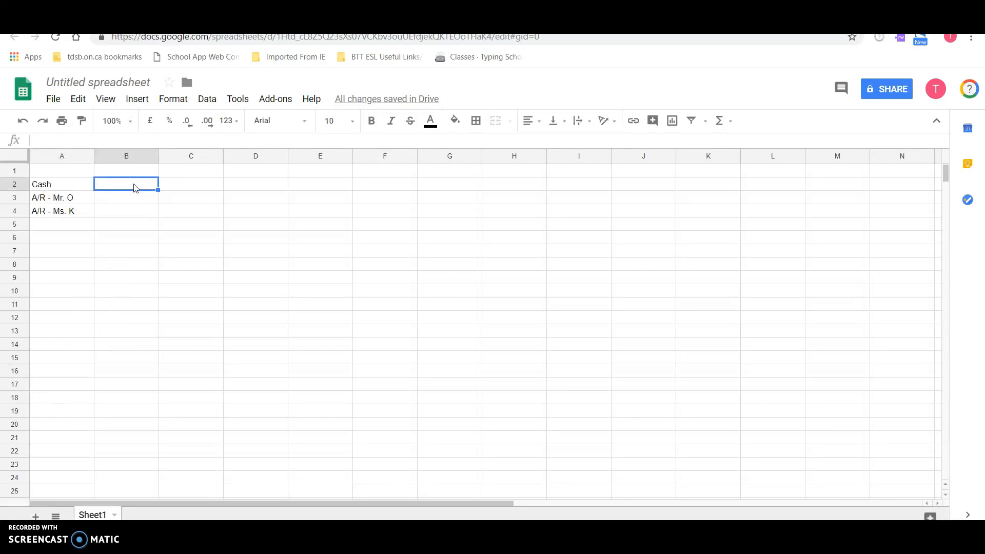
type("1500")
key("Return")
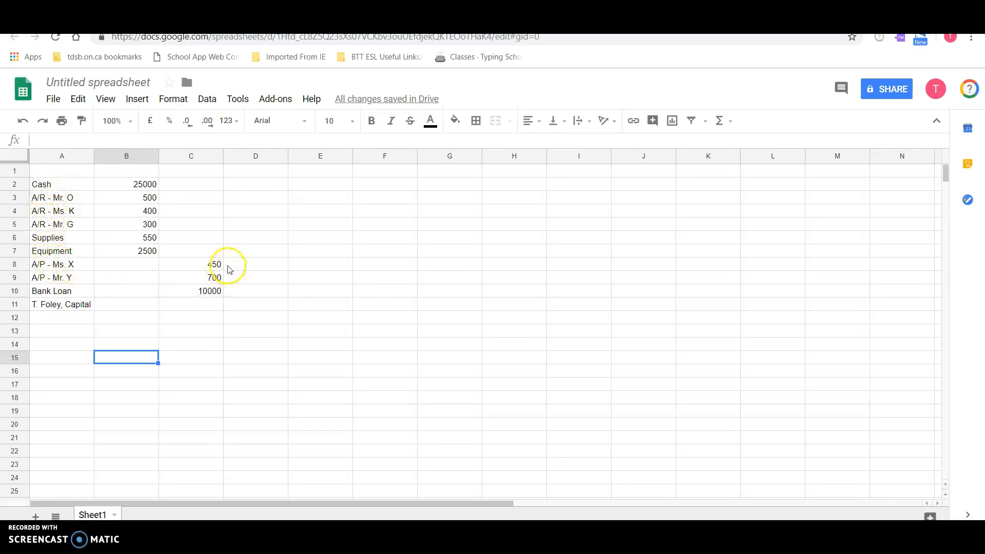
- Add the column headings "DR" in B1 and "CR" in C1
left_click(149, 171)
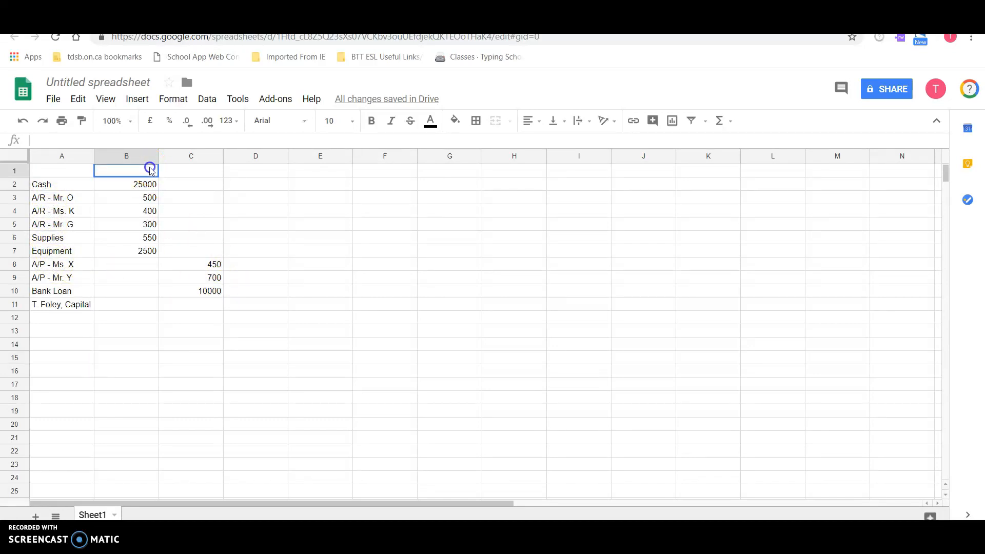
type("DR")
key("Tab")
type("CR")
key("Return")
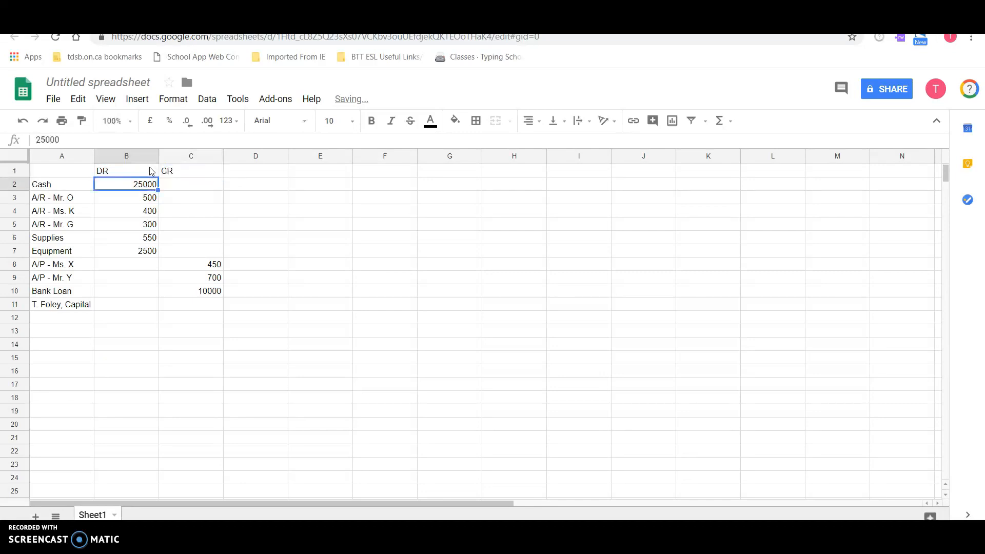
left_click(149, 178)
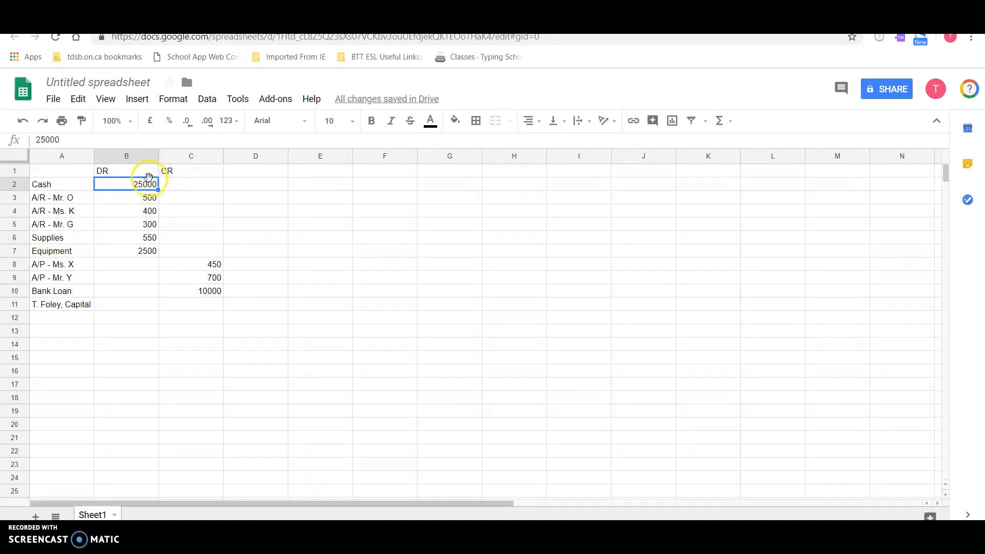
left_click(123, 318)
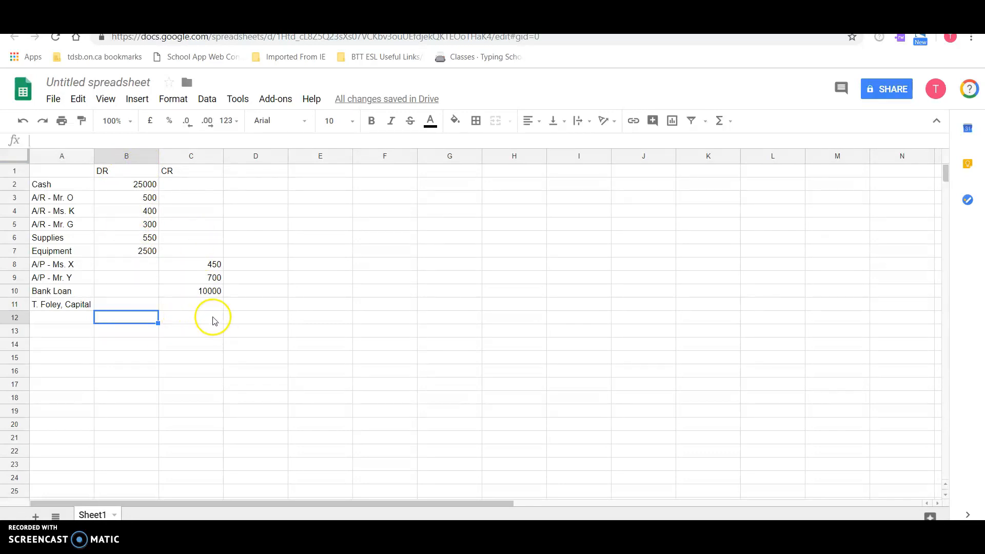
left_click(208, 304)
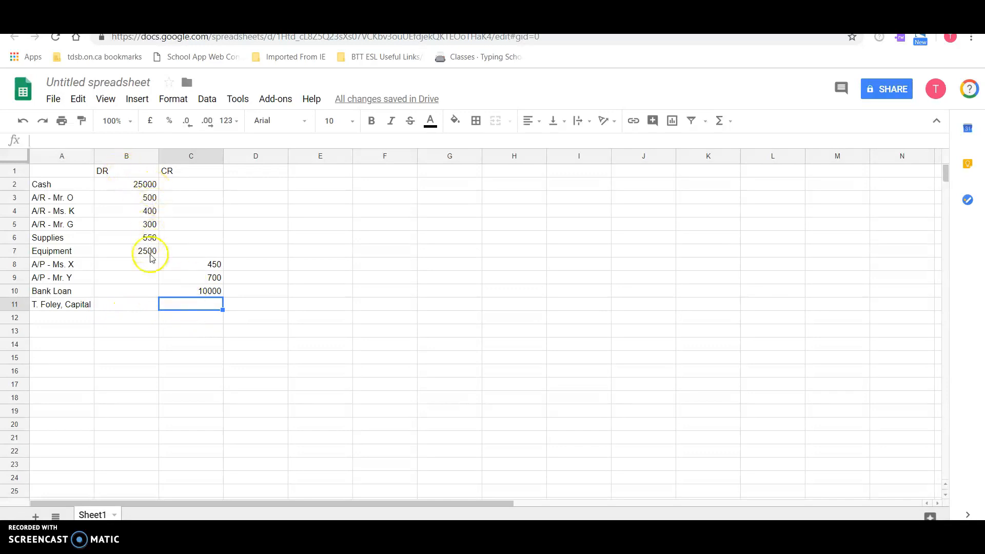
- Total the DR column in cell B12 with a SUM formula over B2:B11
left_click(131, 318)
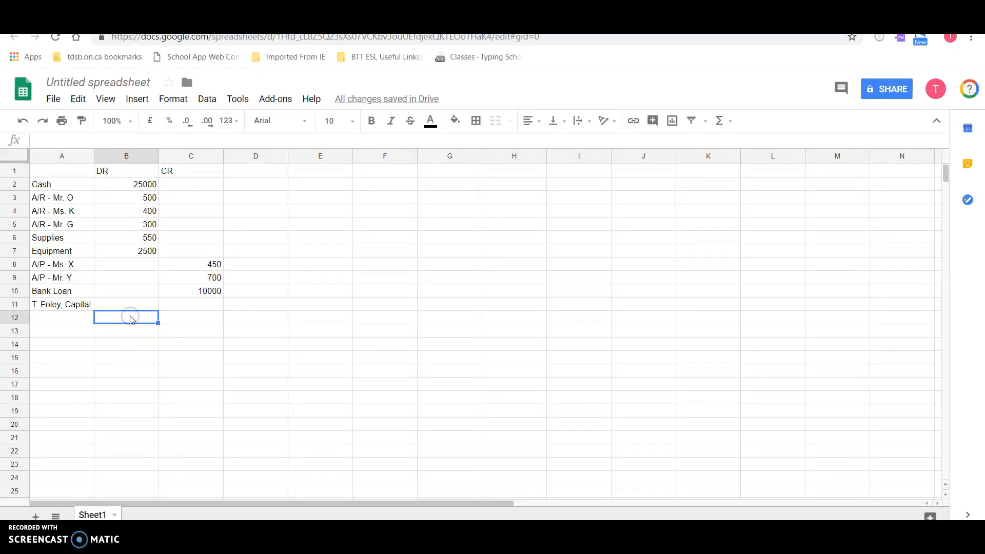
type("=")
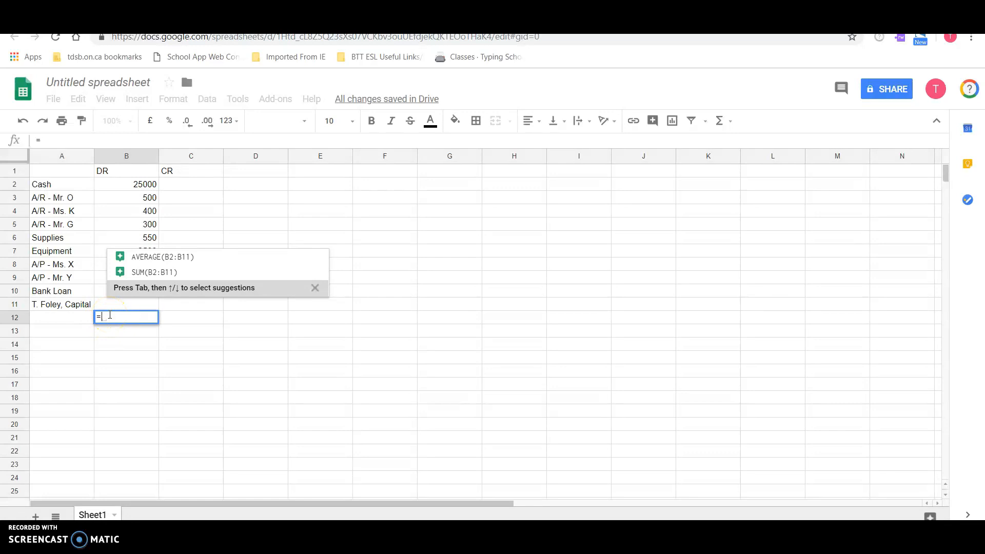
type("sum")
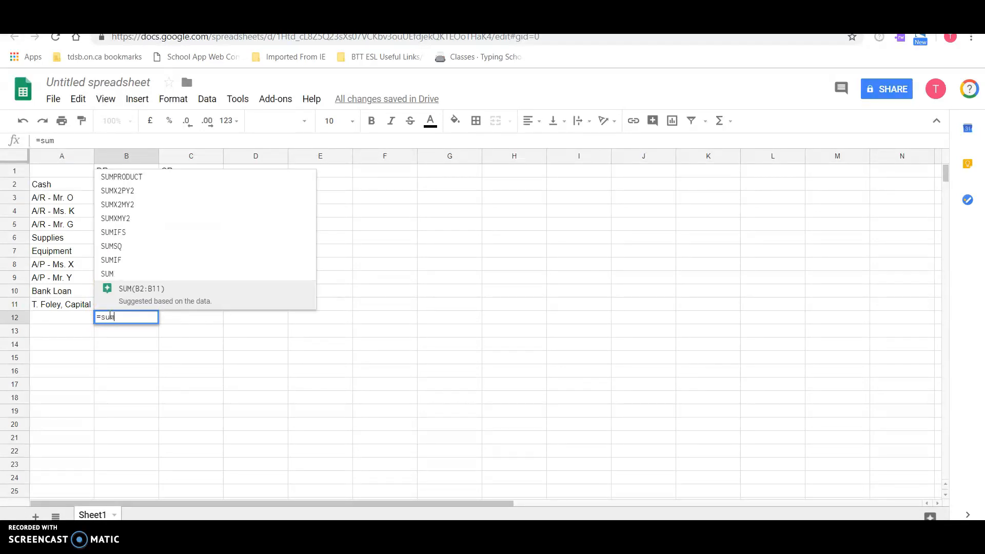
type("(")
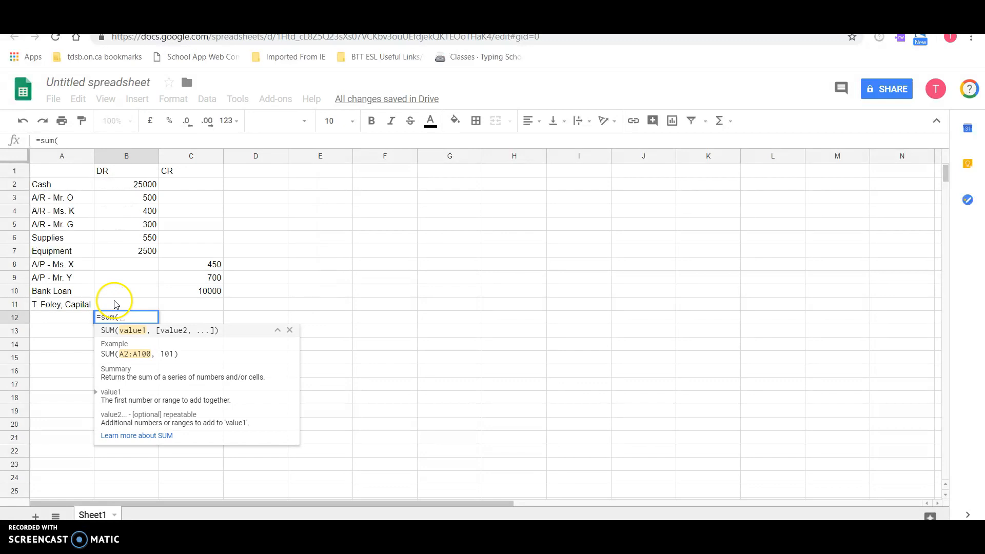
left_click_drag(118, 304, 126, 188)
key("Return")
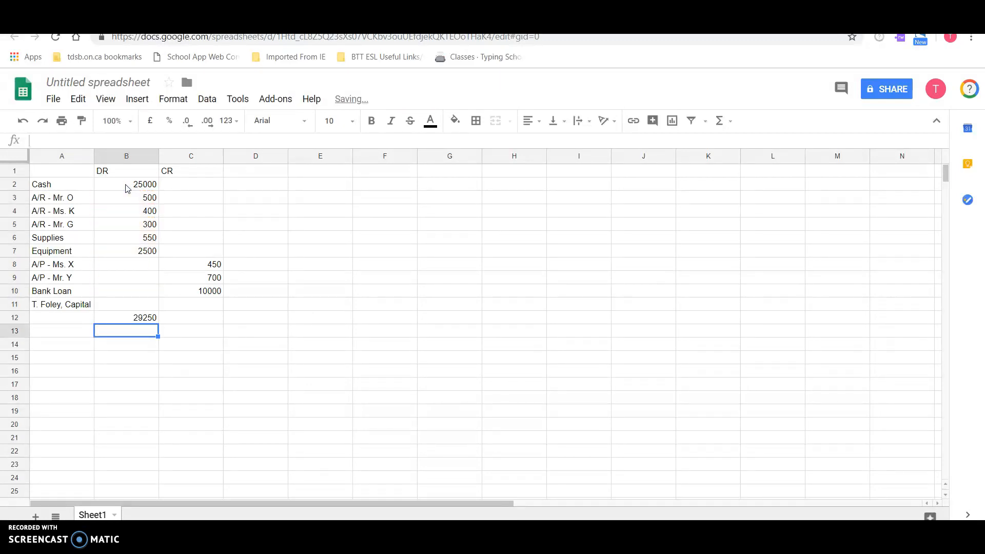
- Fill the SUM formula from B12 across to C12 to total the CR column
key("Up")
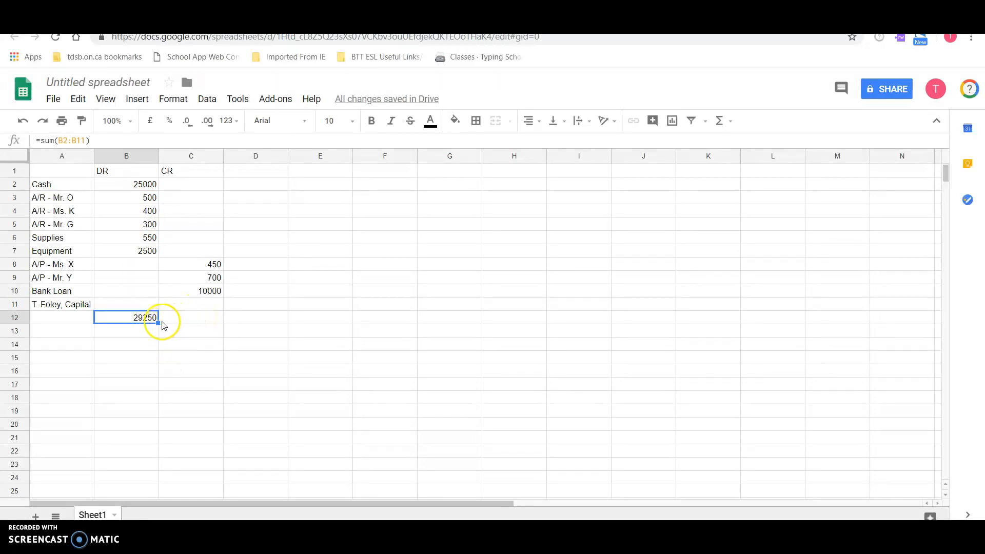
left_click_drag(159, 328, 210, 320)
left_click(207, 331)
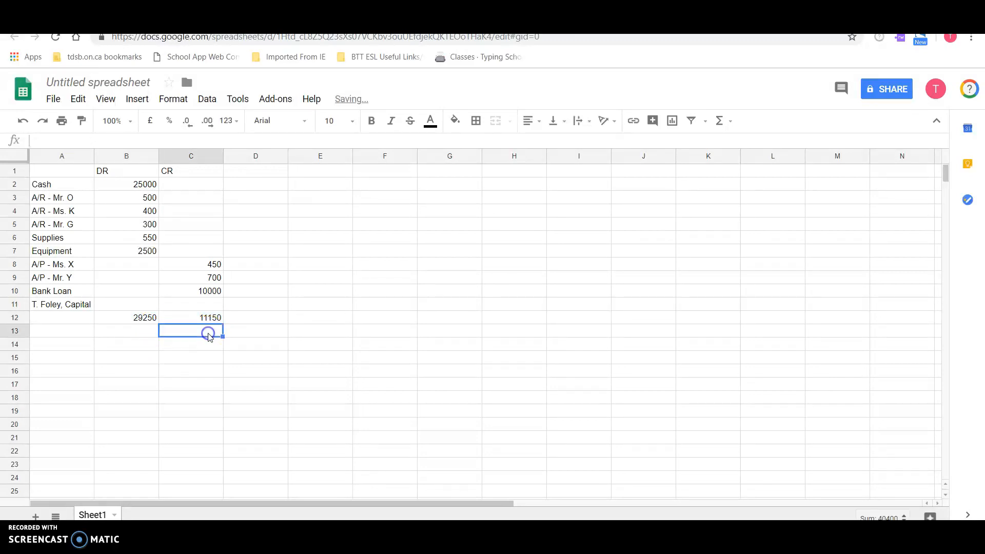
- Inspect the formula in C12 to check which cell range it sums, leaving it as is
left_click(210, 318)
double_click(209, 318)
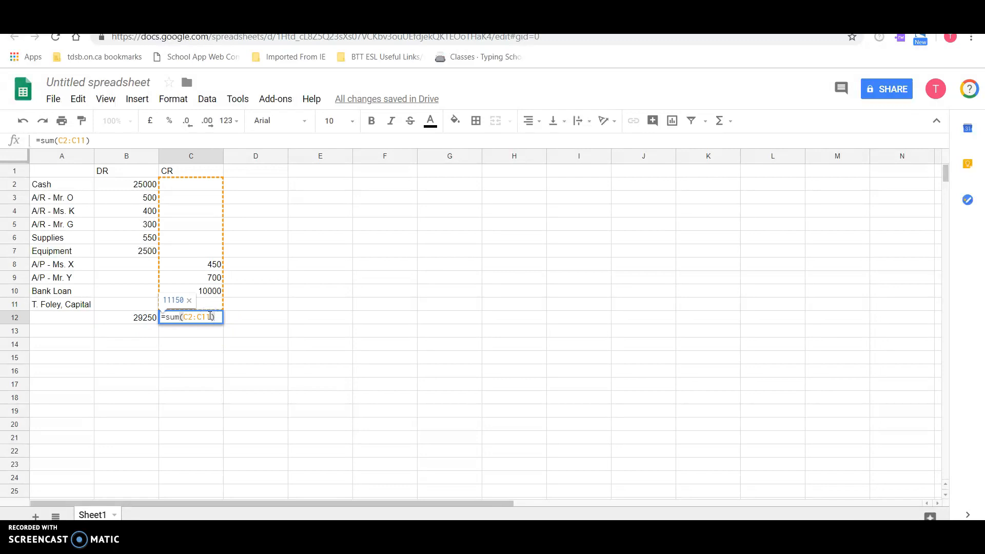
left_click(237, 318)
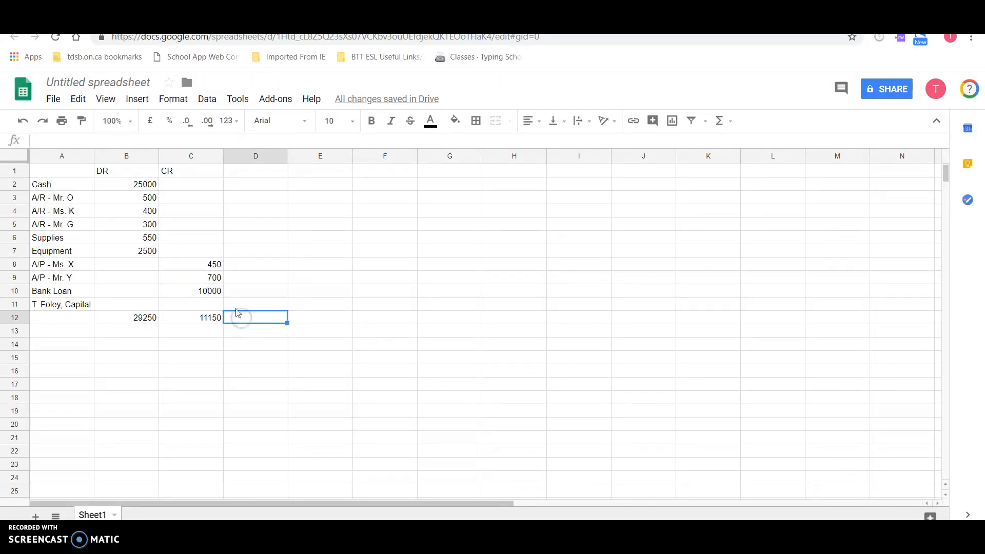
left_click(315, 305)
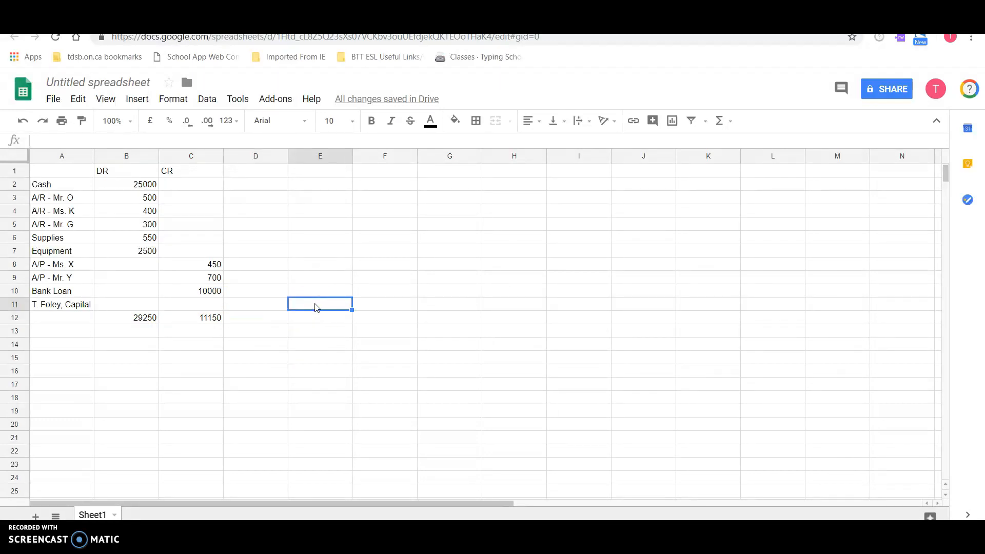
- Calculate the difference between the DR and CR totals in cell E11 with the formula =B12-C12
type("=")
left_click(141, 318)
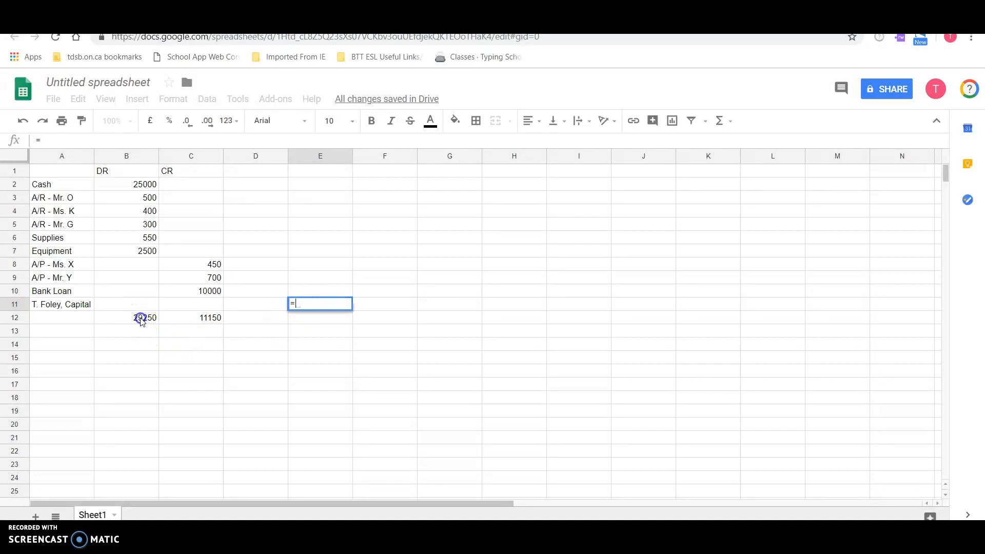
type("-")
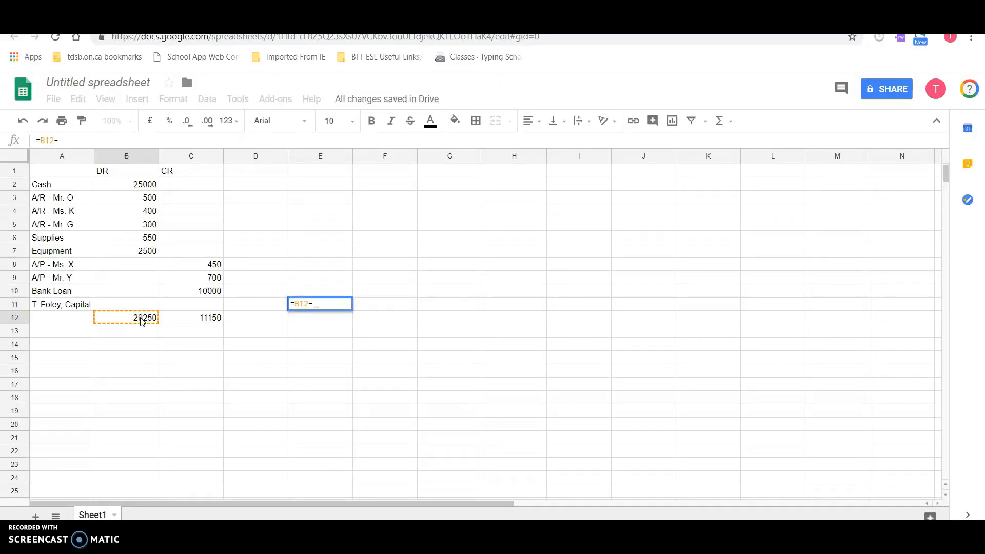
left_click(177, 322)
key("Return")
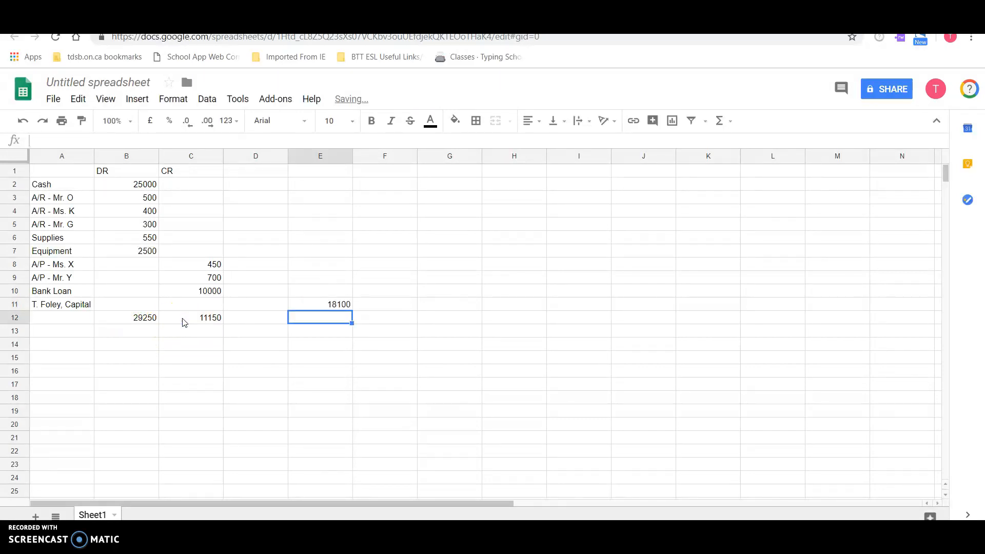
- Enter 18100 in C11 as the credit amount of the capital account
left_click(204, 306)
type("18100")
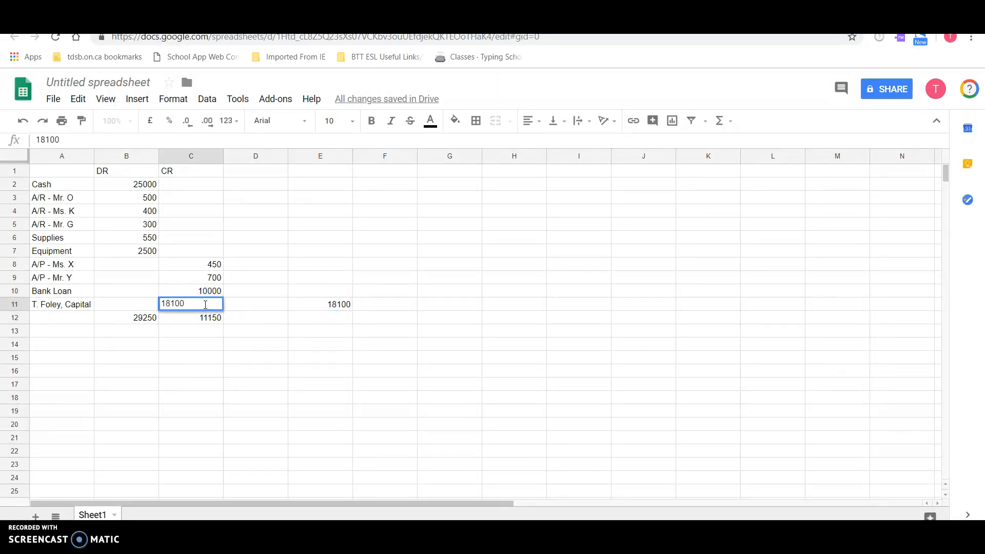
key("Return")
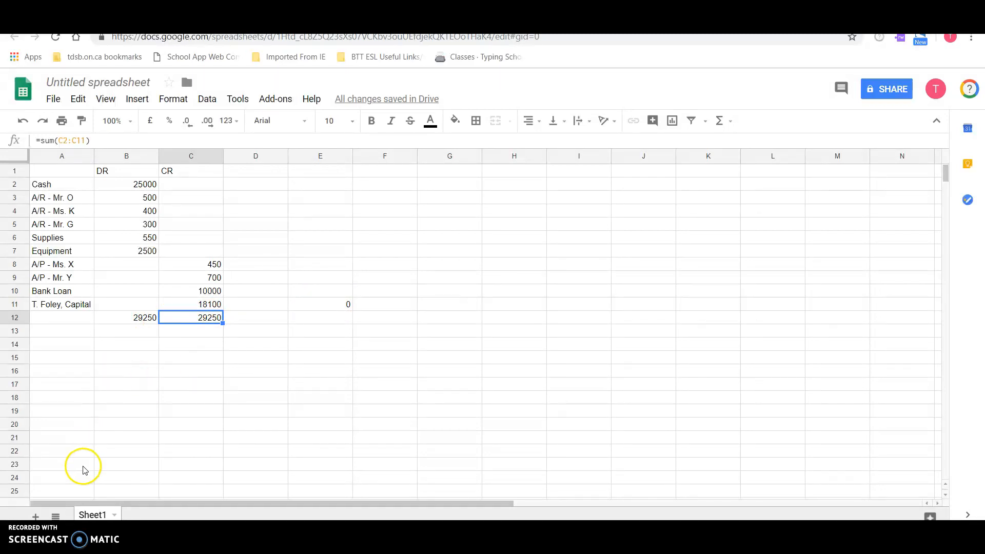
- Rename Sheet1 as "Starting Accounts"
left_click(94, 511)
double_click(94, 513)
type("Starting Accoutn")
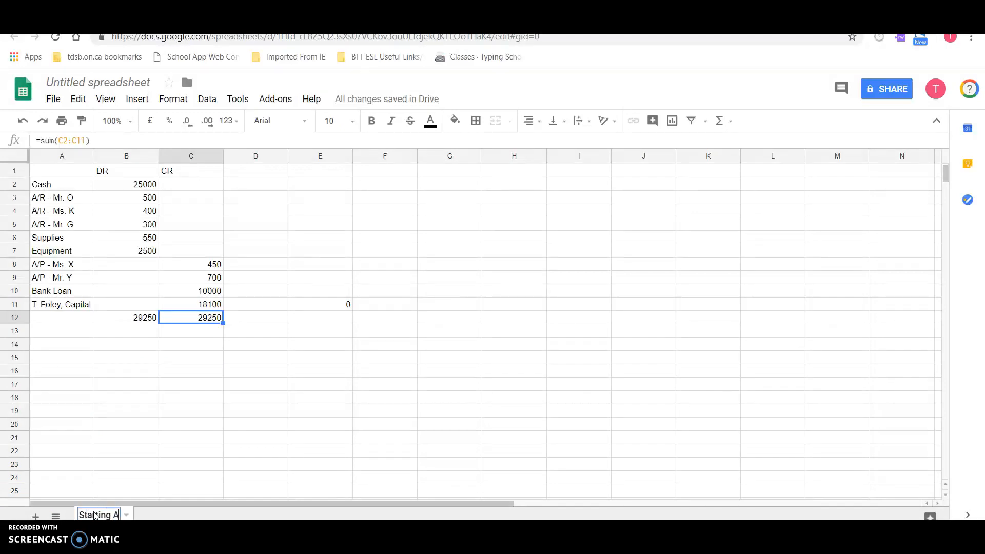
key("BackSpace")
key("BackSpace")
type("nts")
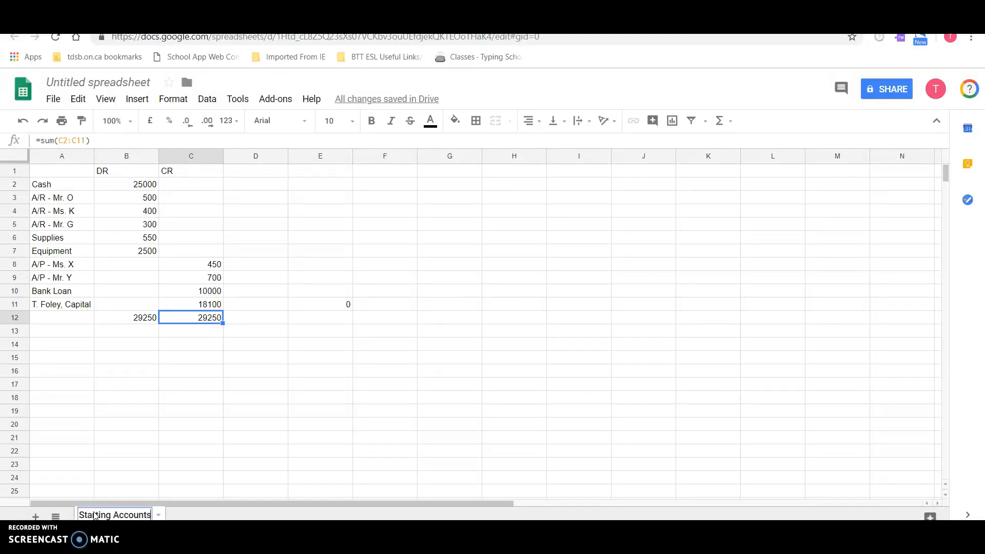
left_click(133, 435)
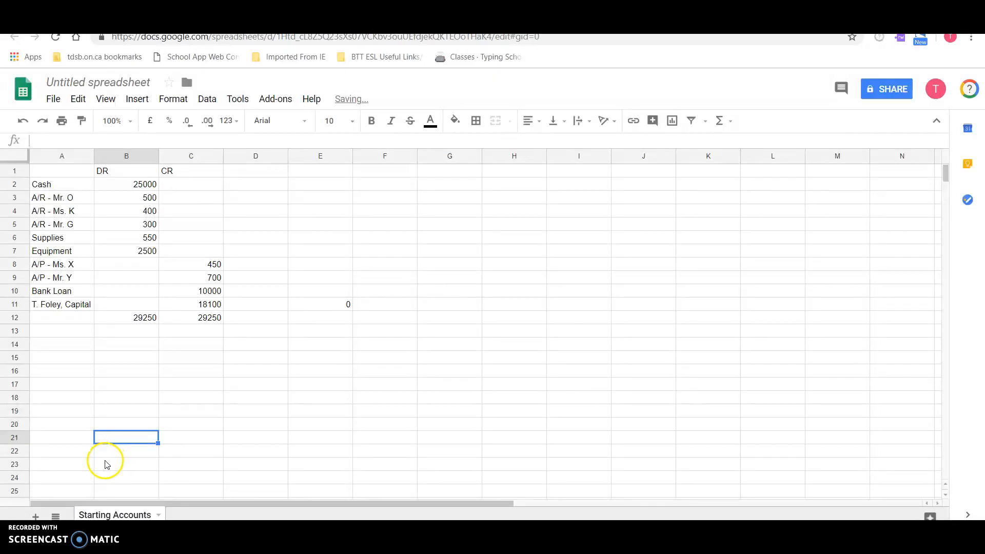
- Add two new blank sheets to the spreadsheet
left_click(36, 516)
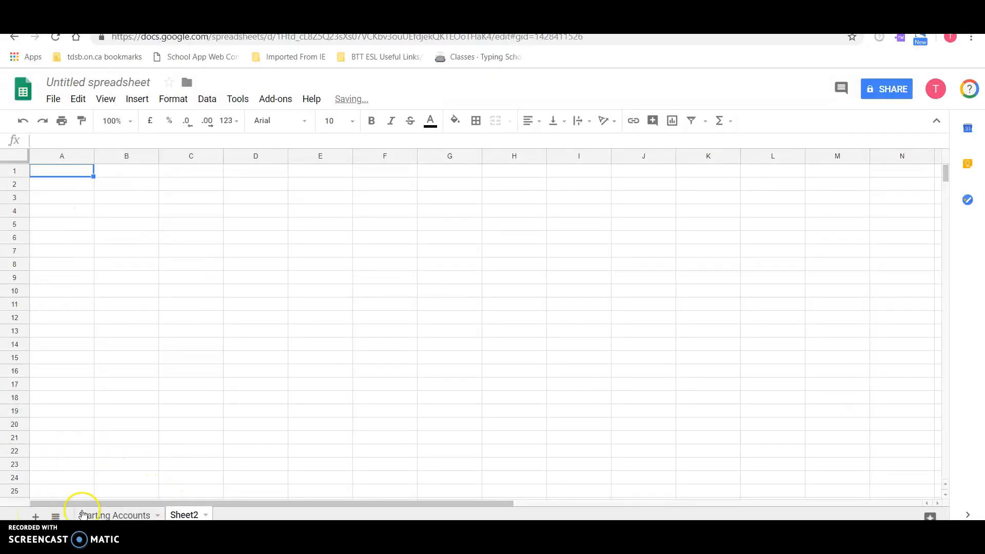
left_click(137, 99)
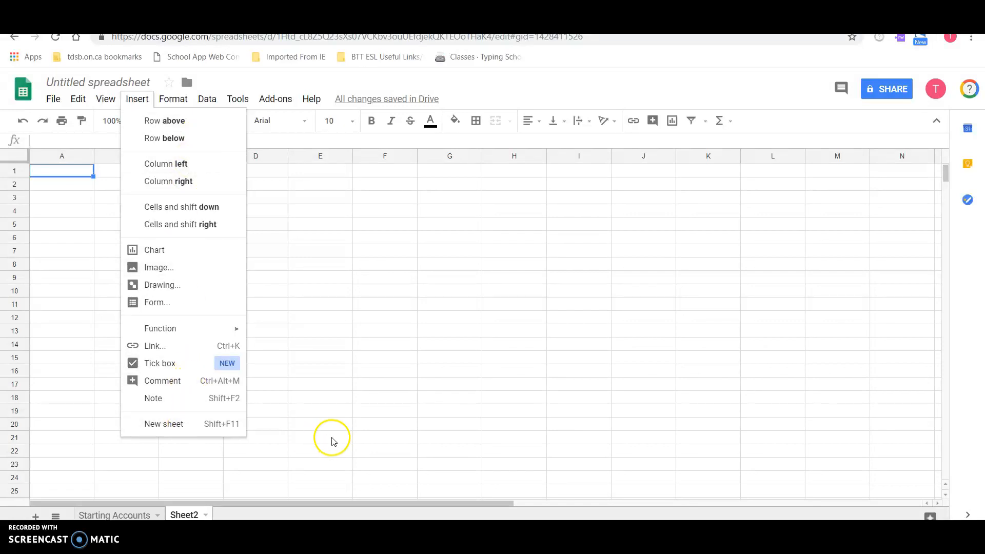
left_click(195, 427)
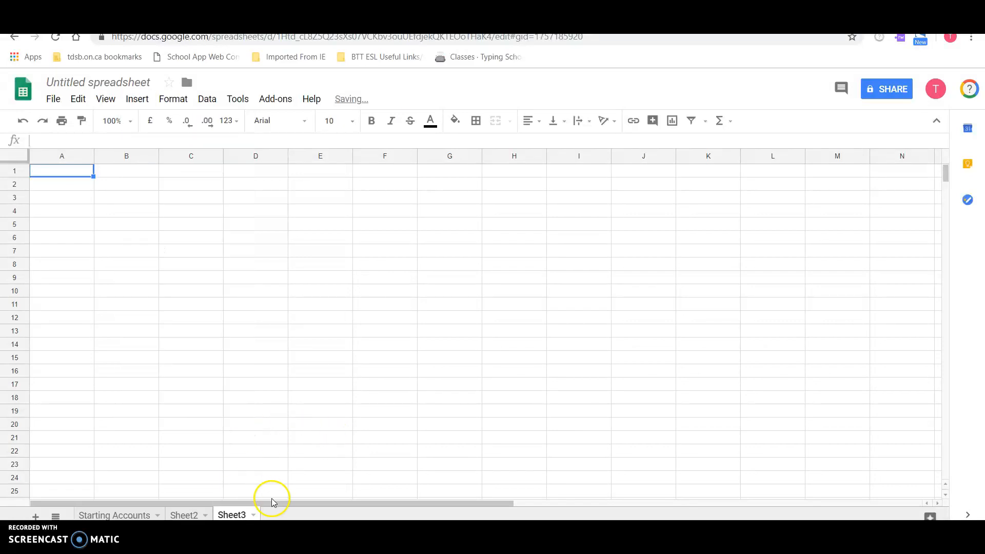
- Rename Sheet2 as "TAS"
left_click(189, 516)
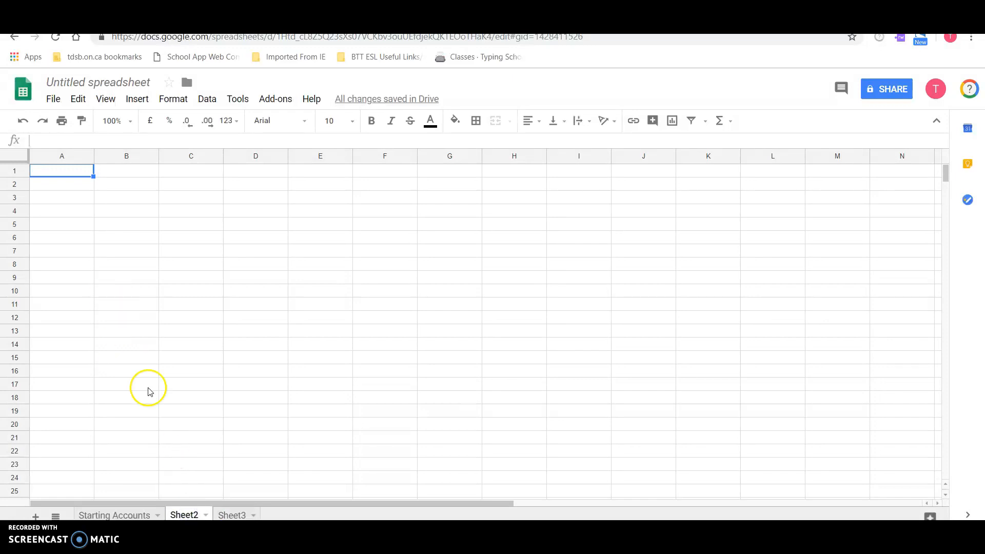
right_click(186, 515)
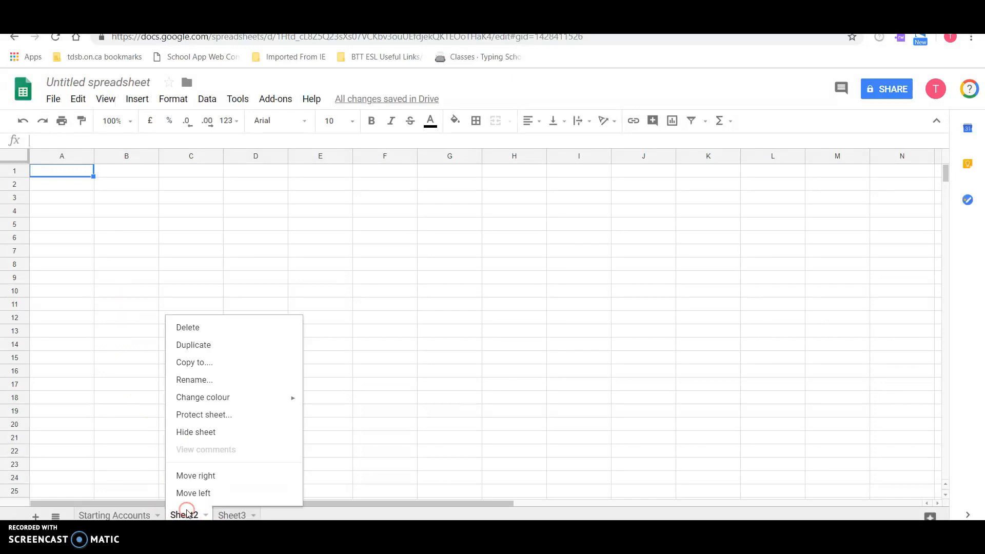
left_click(222, 382)
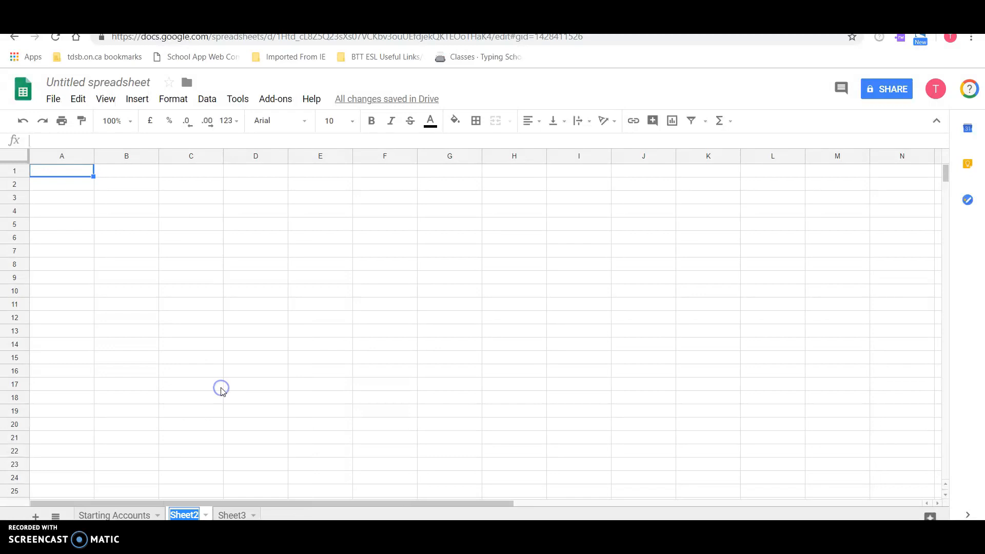
type("TAS")
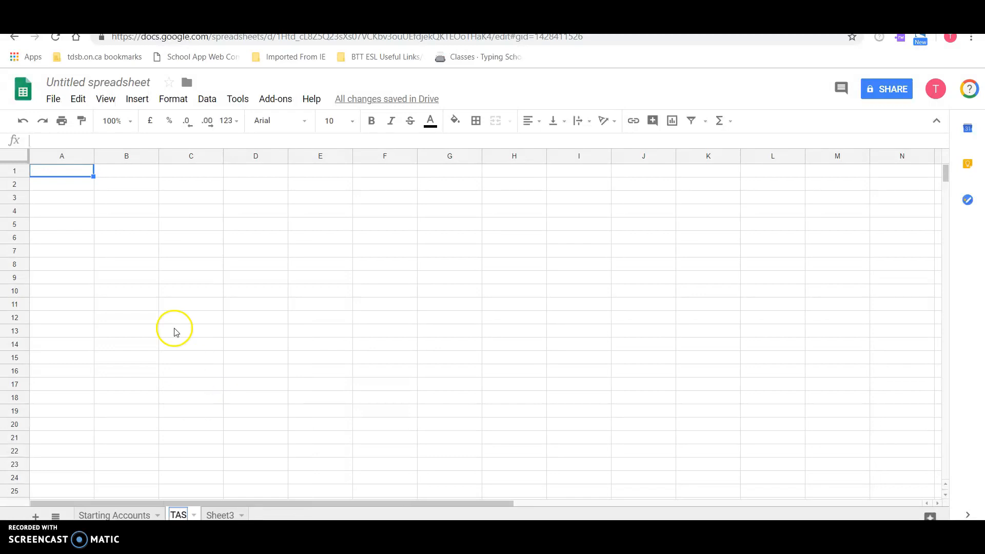
left_click(73, 193)
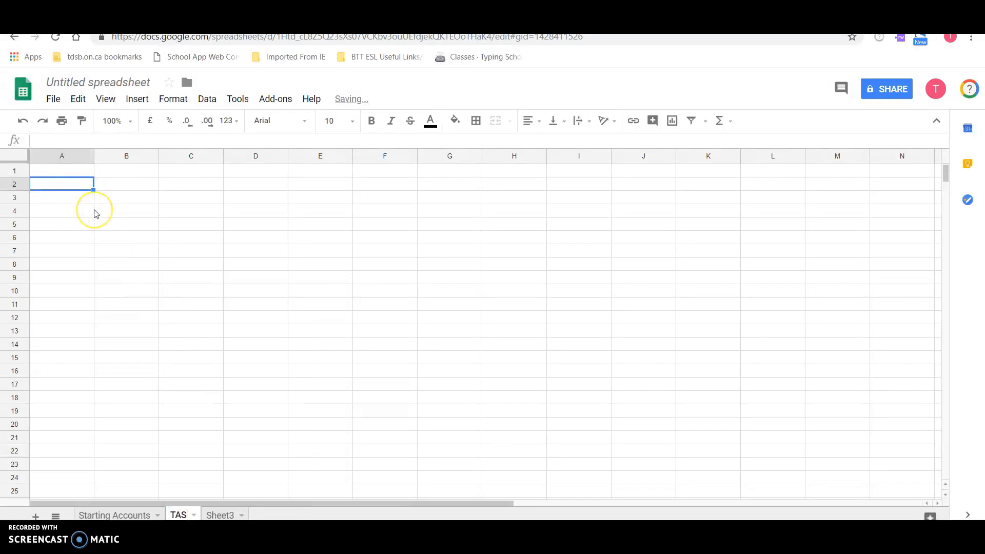
- In A2 of the TAS sheet, write transaction 1: the owner's name followed by "creates webcast for class, charges fee of $1000."
type("1.")
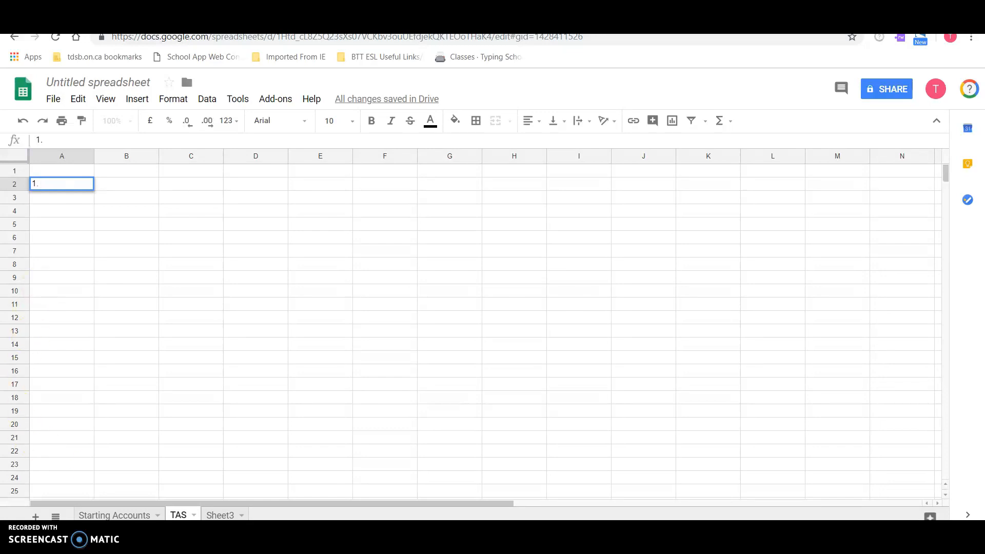
left_click(114, 515)
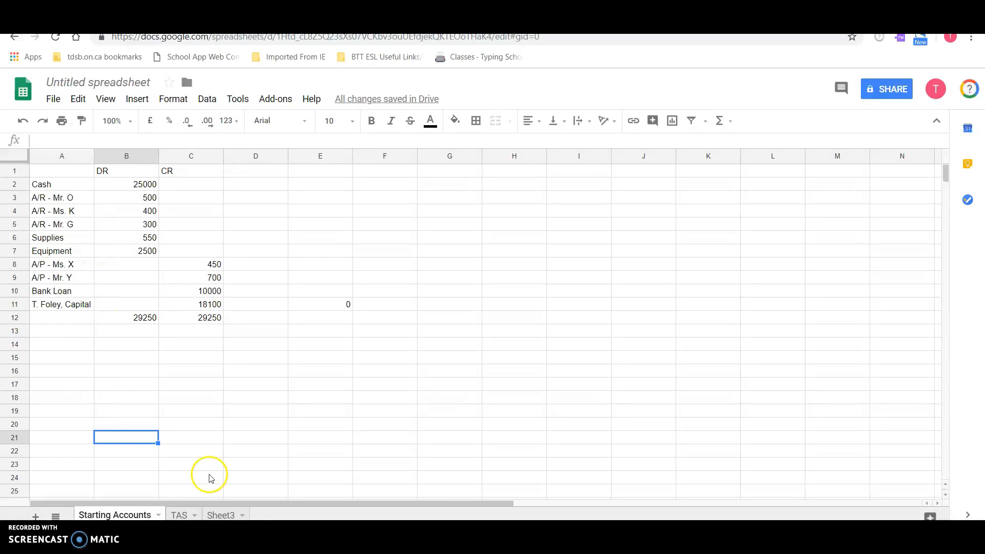
left_click(181, 515)
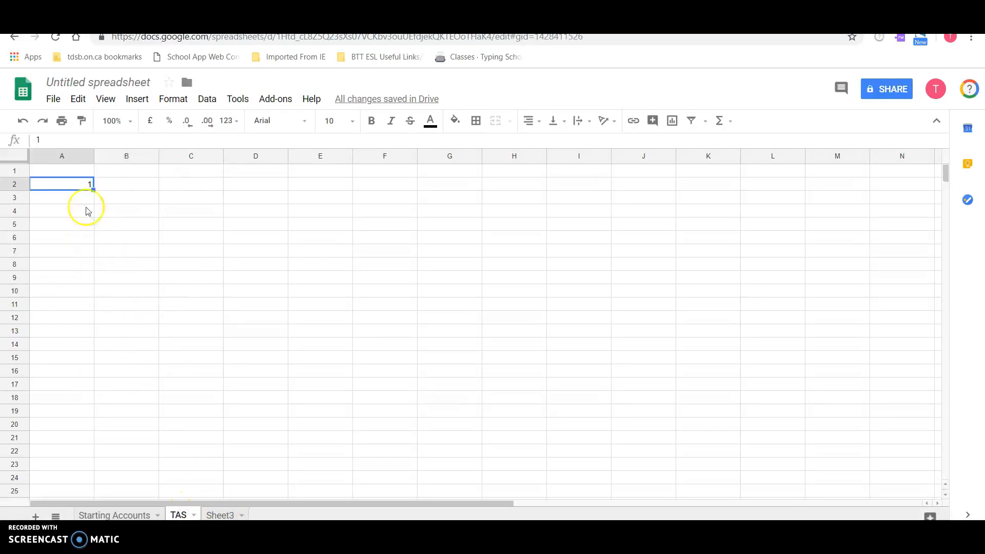
left_click(80, 185)
double_click(80, 184)
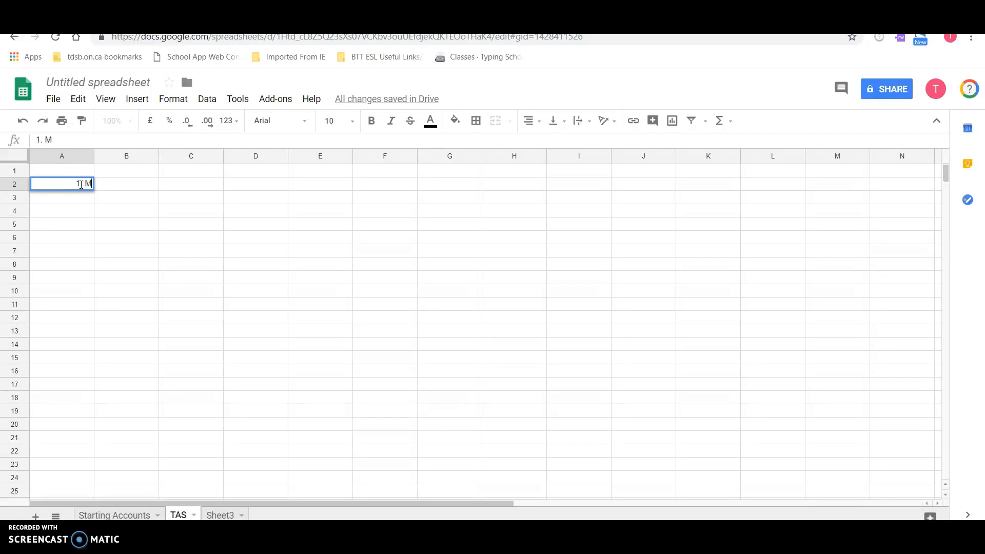
type(". Ms. Foley creates webc")
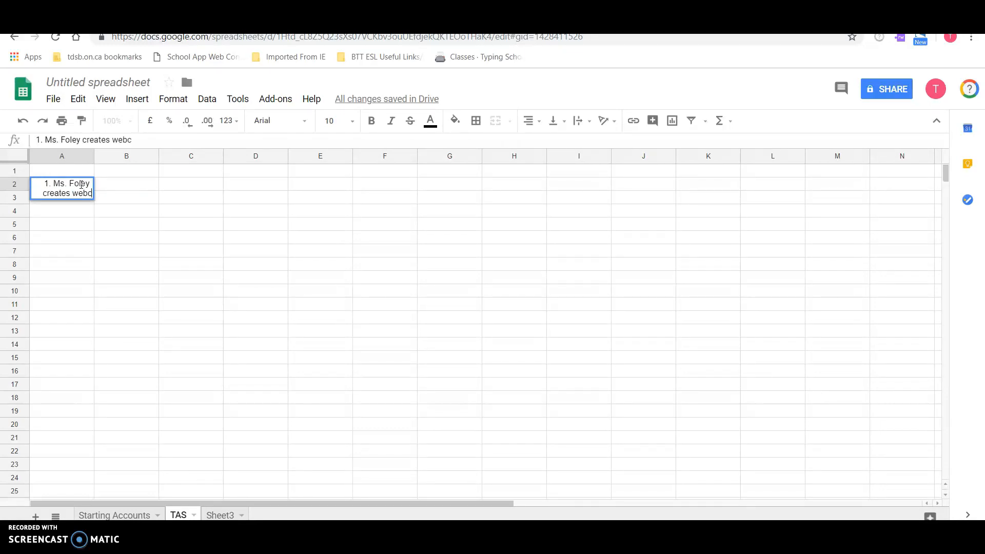
type("ast for cla")
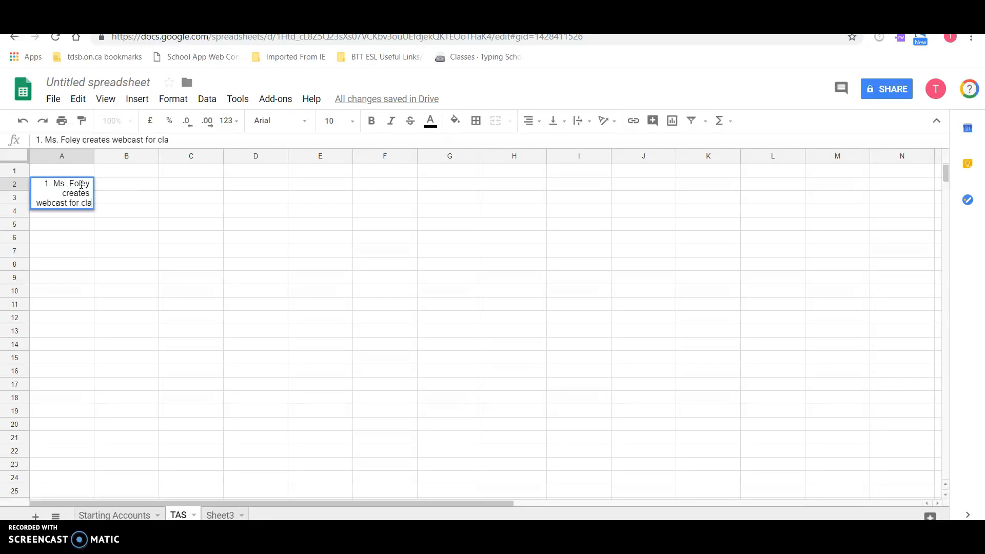
type("ss, charges fe")
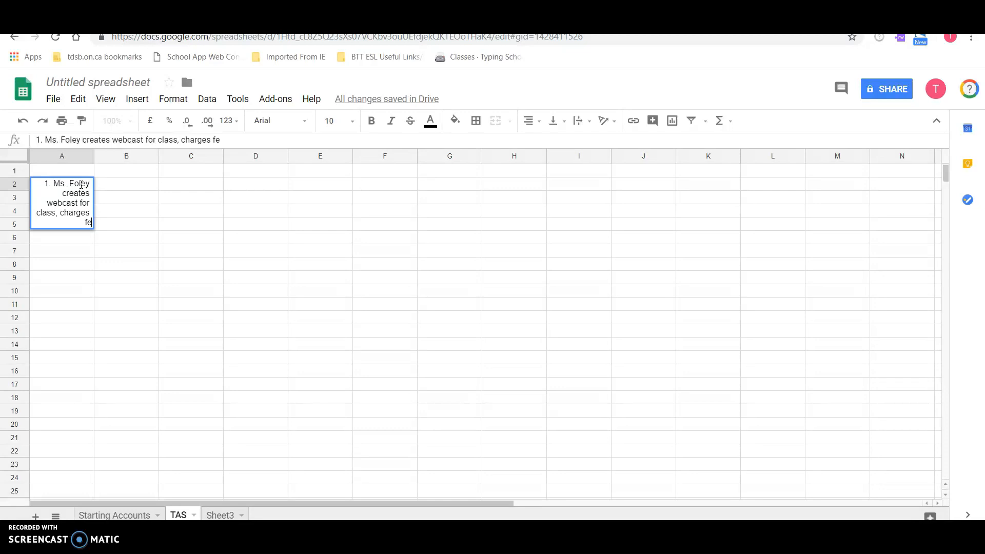
type("e of $1000.  Recieved $1 cash, the remia")
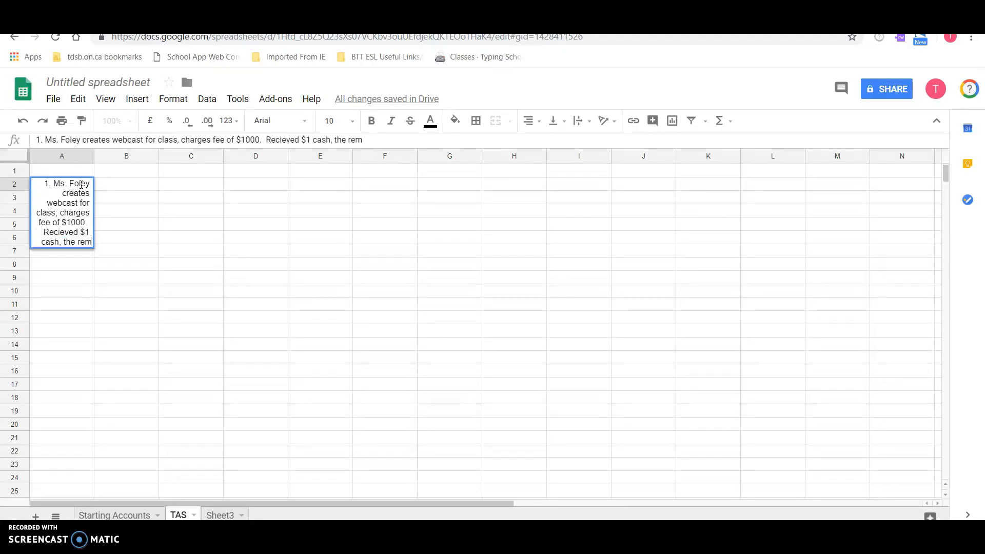
- Complete the transaction text in A2 with "Recieved $1 cash, the remainder is owing on account."
key("BackSpace")
key("BackSpace")
type("ainder is owi")
type("ng on accuont")
key("BackSpace")
key("BackSpace")
key("BackSpace")
type("ou")
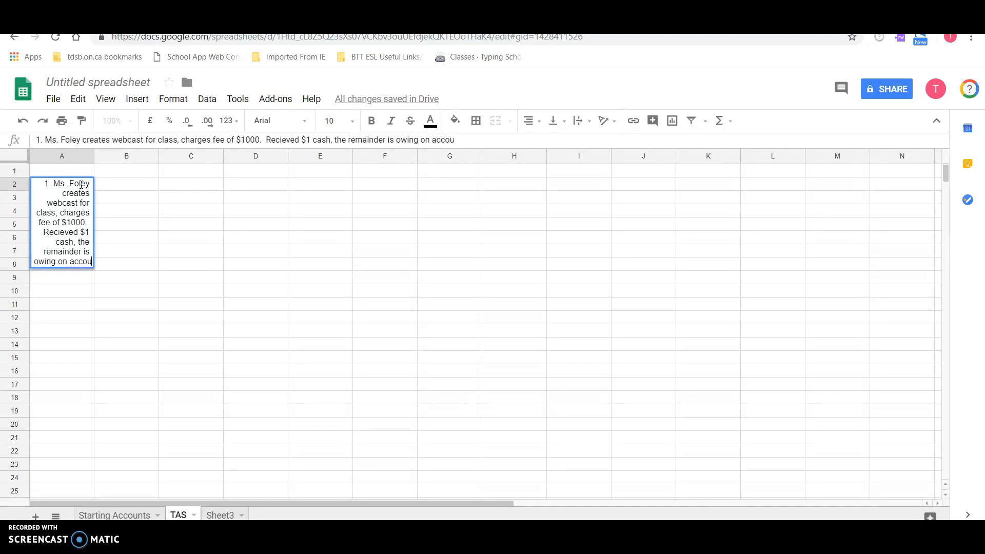
type("nt.")
key("Return")
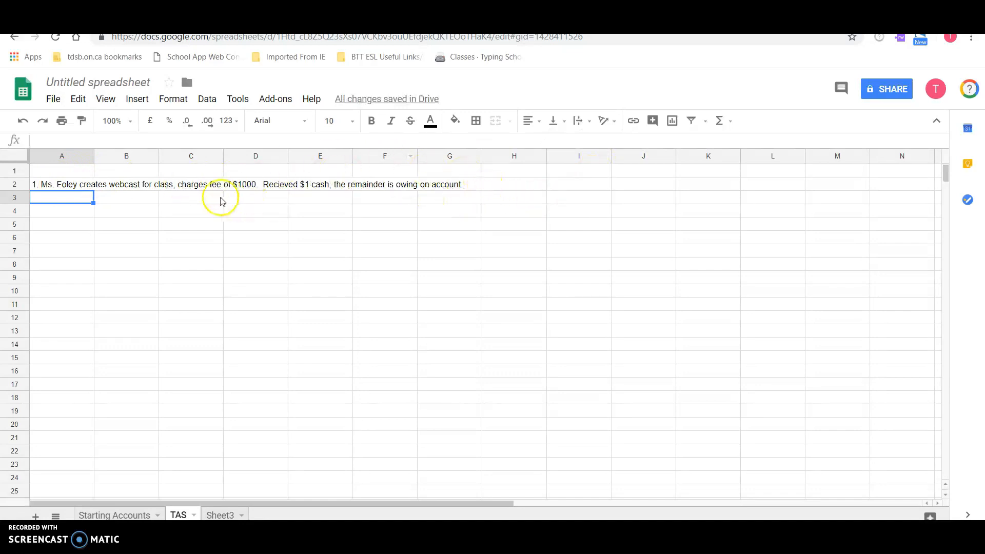
- Enter 5 in C2 to test its effect on the text overflowing from A2, and clear C2 again
left_click(192, 189)
type("5")
key("Return")
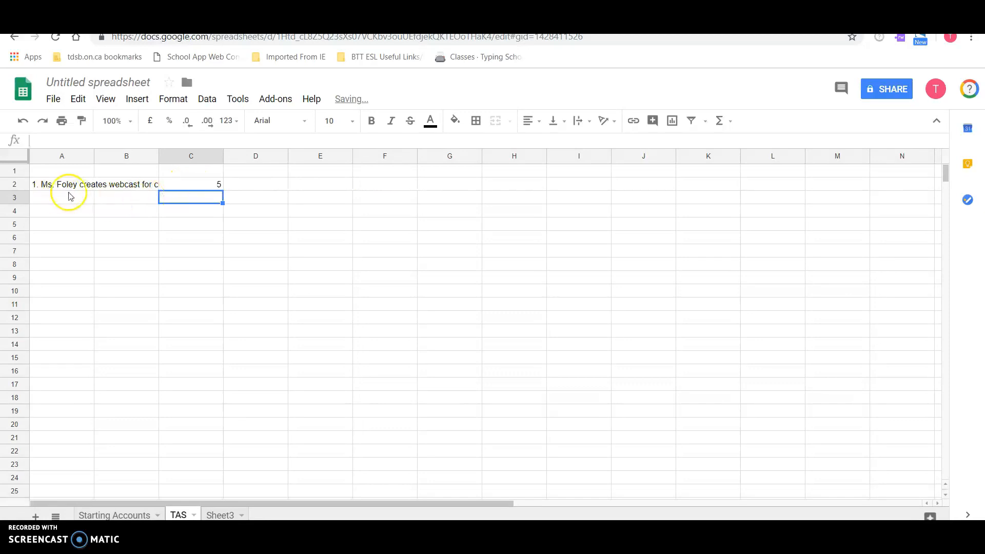
left_click(208, 187)
key("Delete")
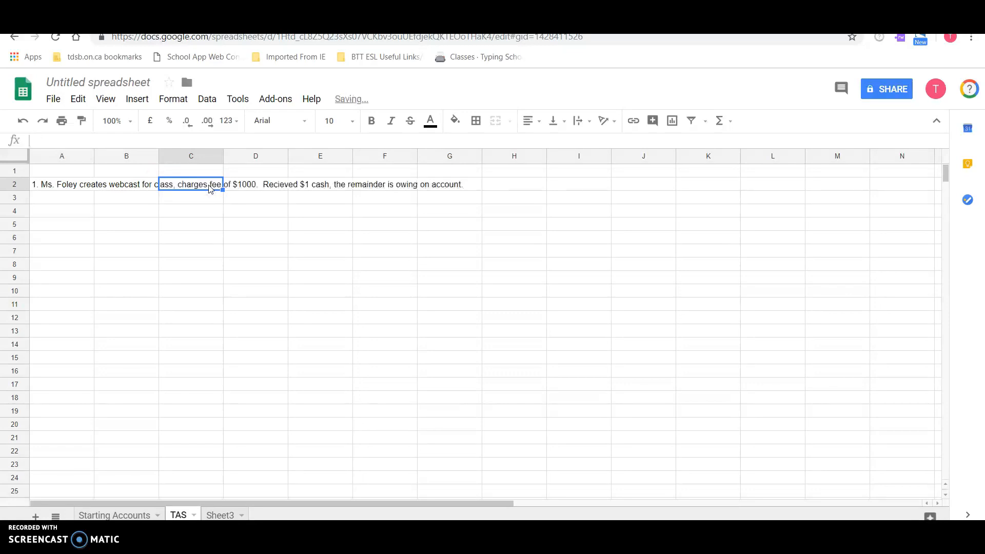
double_click(208, 186)
left_click(167, 214)
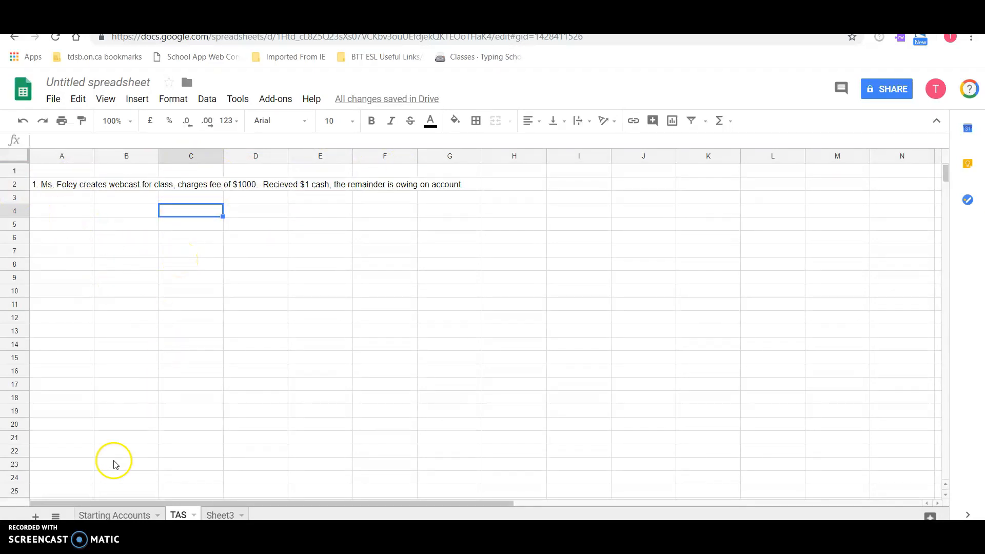
- On the Starting Accounts sheet, change the account label in A5 to "A/R - BAF"
left_click(118, 515)
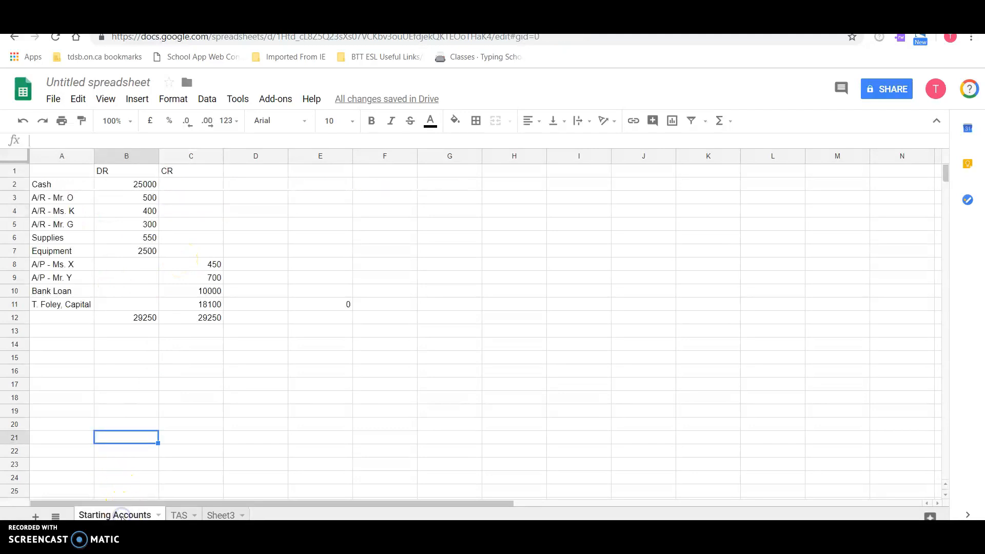
double_click(74, 223)
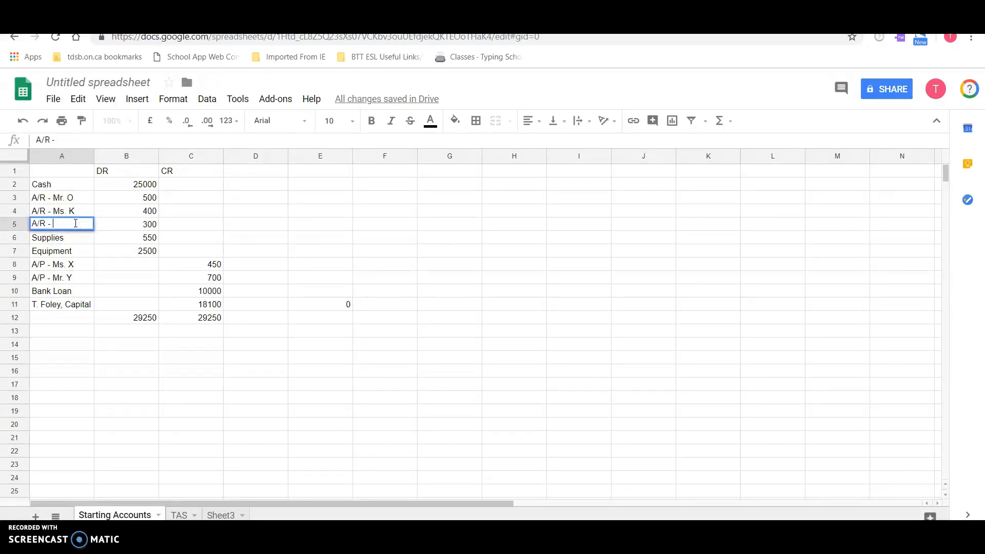
left_click(46, 356)
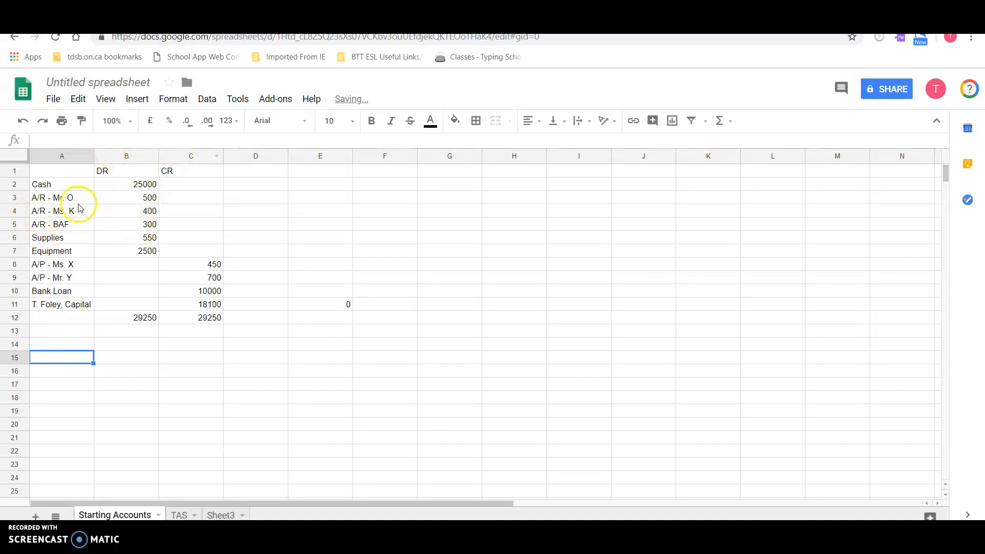
- On the TAS sheet, enter the headings "Account" in A4 and "Type" in B4
left_click(181, 515)
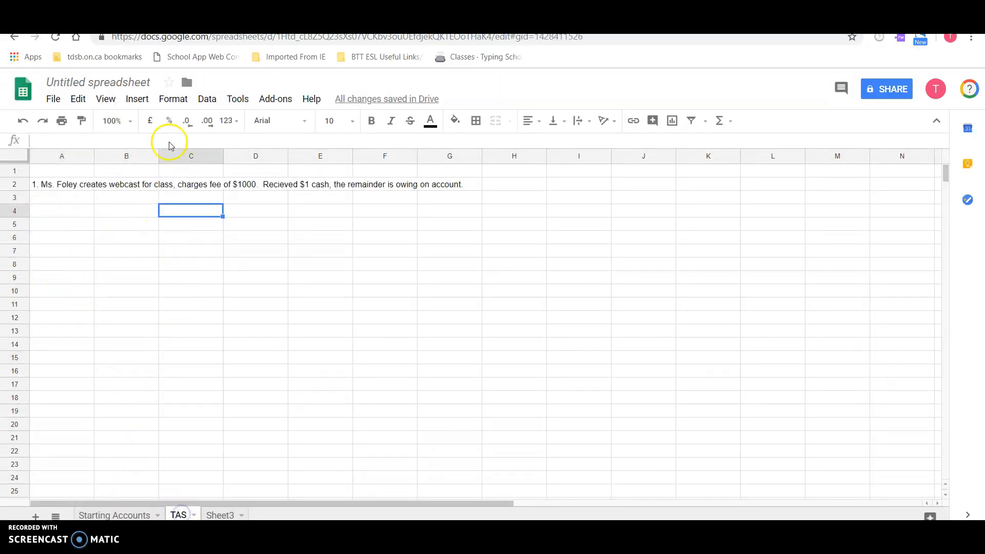
left_click(72, 215)
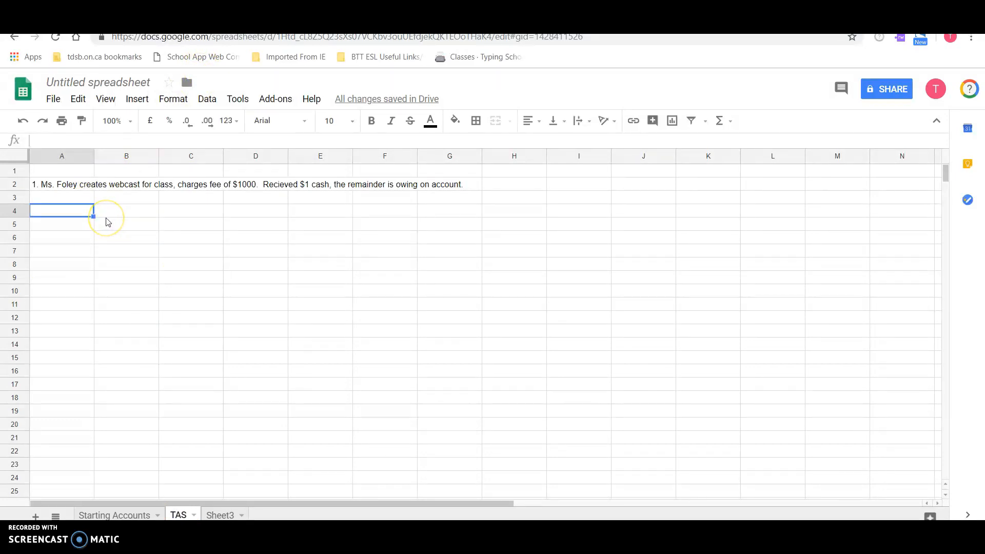
type("Ac")
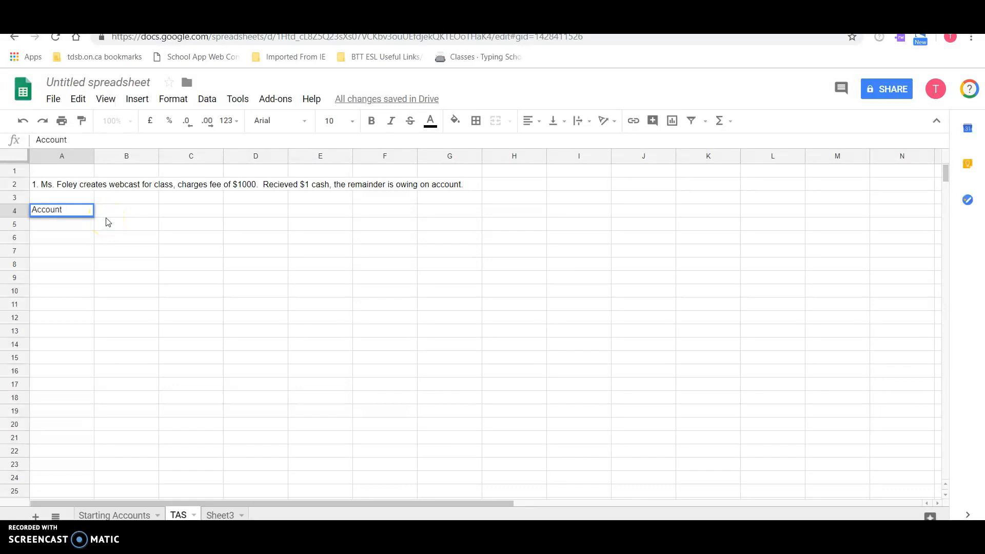
type("count")
left_click(105, 216)
type("Type")
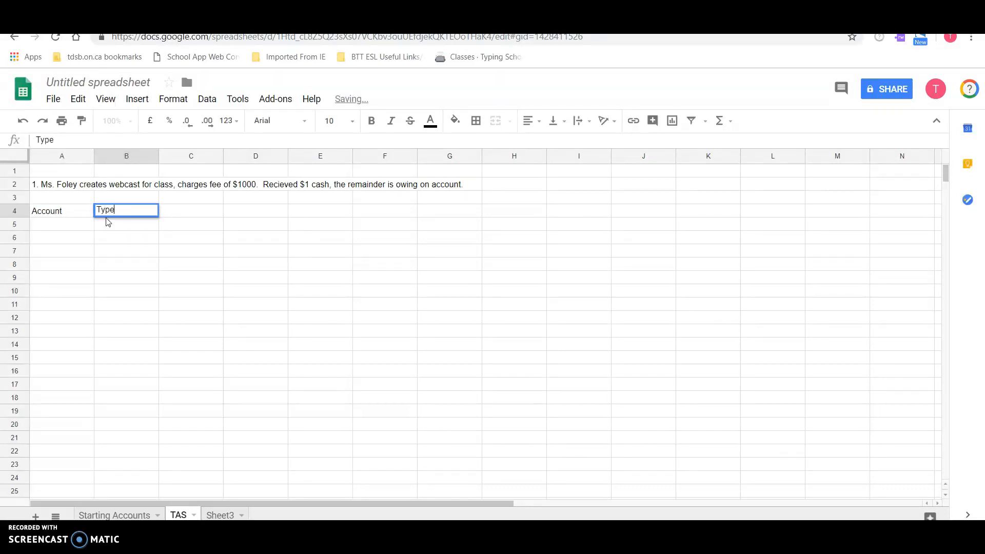
key("Tab")
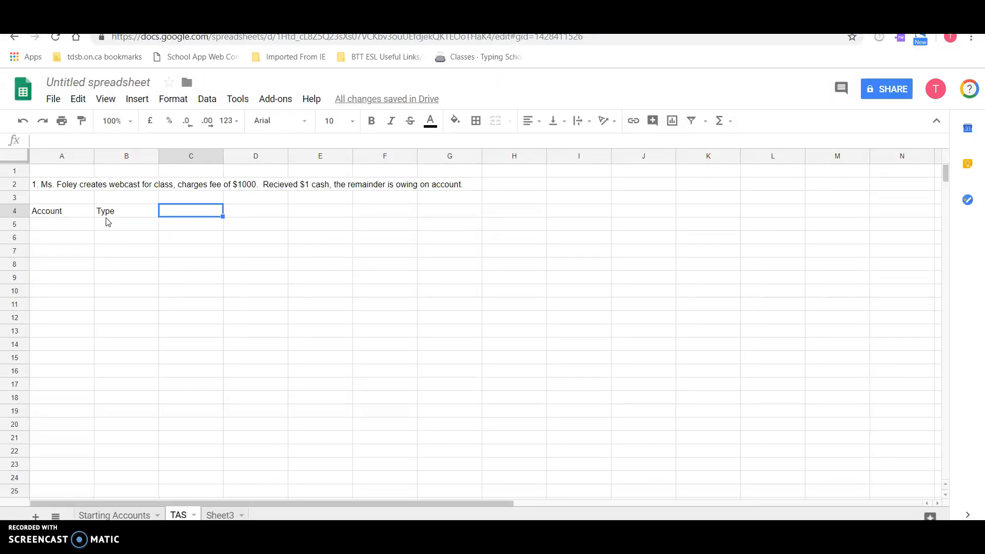
- Enter the heading "+ or -" in C4, with a leading apostrophe to make it plain text rather than a formula
type("+ or -")
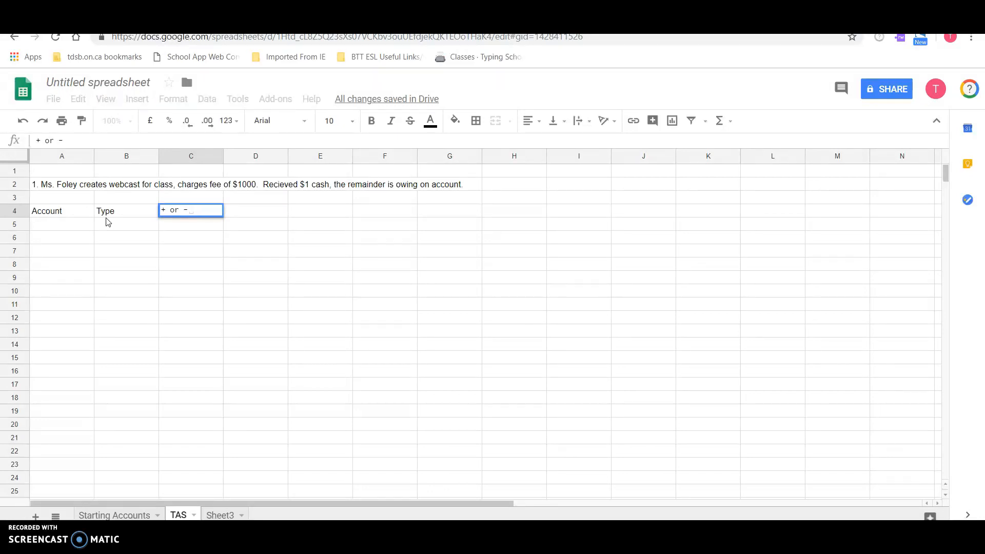
key("Return")
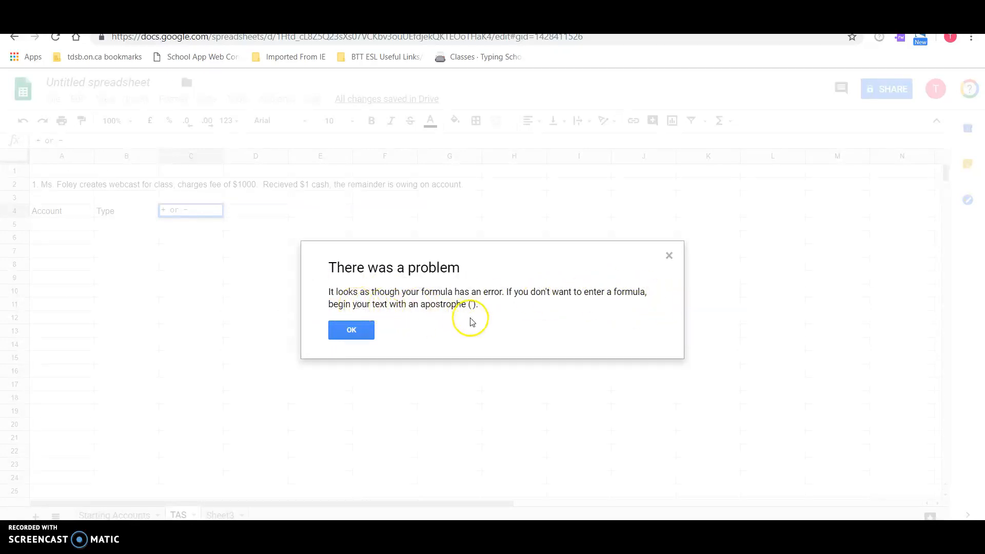
left_click(352, 330)
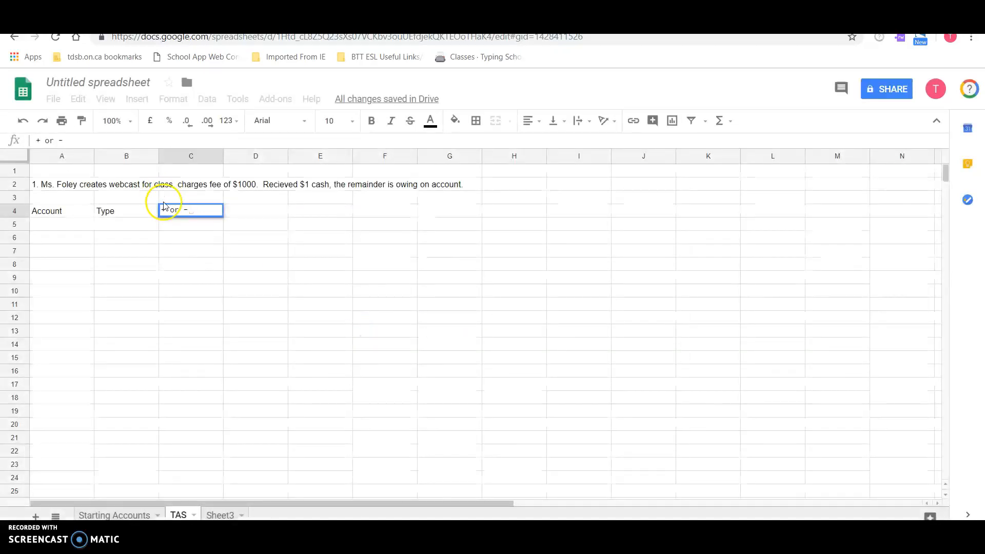
left_click(161, 210)
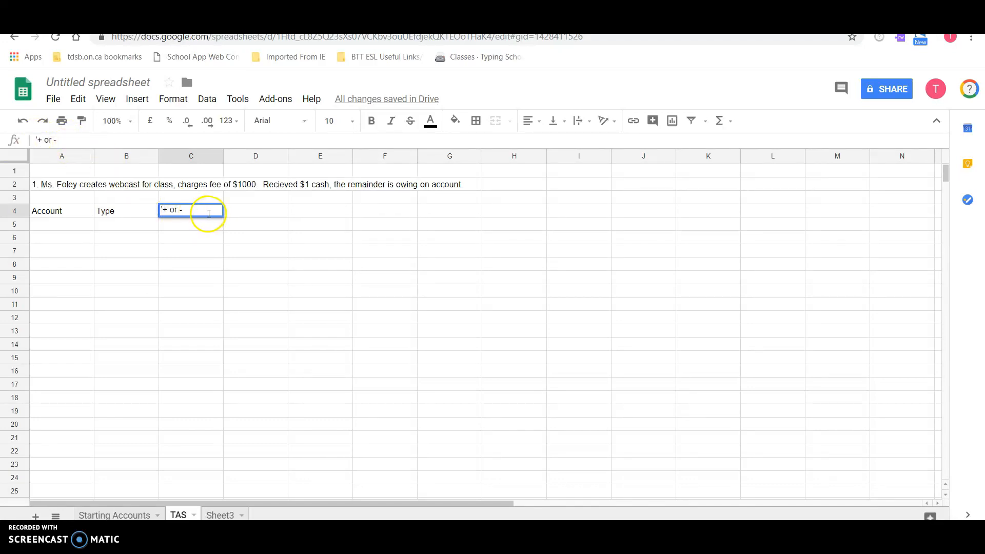
key("Return")
left_click(186, 211)
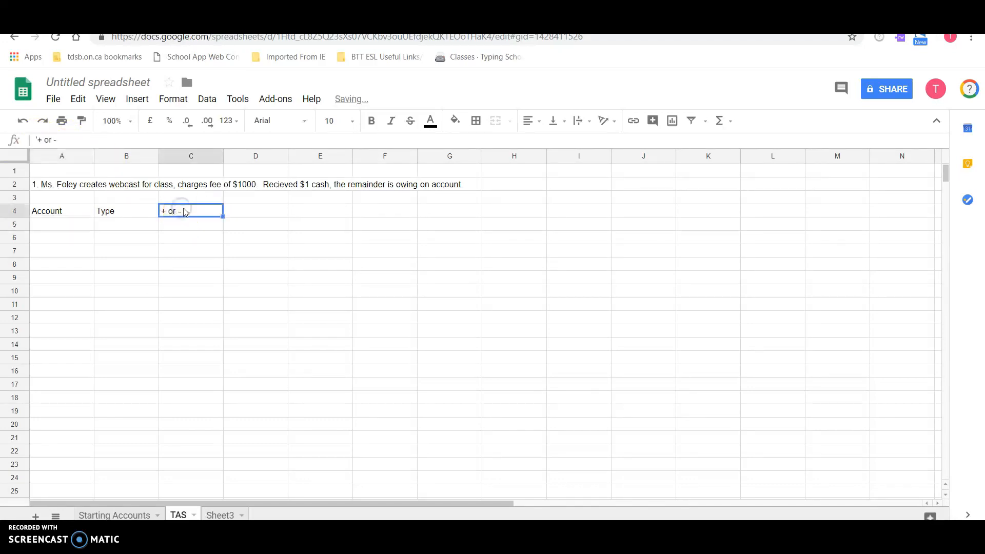
- Enter the headings "DR or CR" in D4 and "Amount" in E4
left_click(254, 210)
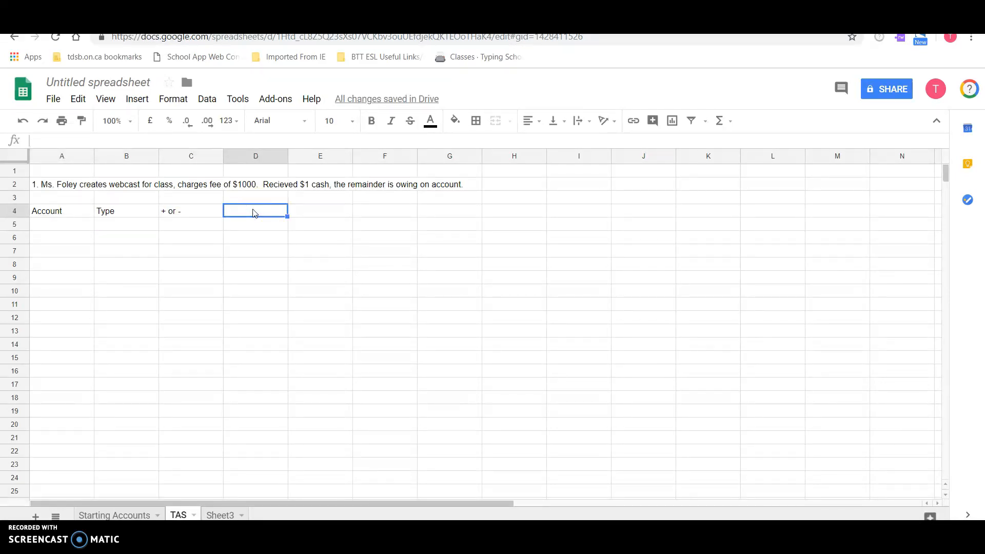
type("DR or CR")
key("Tab")
type("Amount")
key("Return")
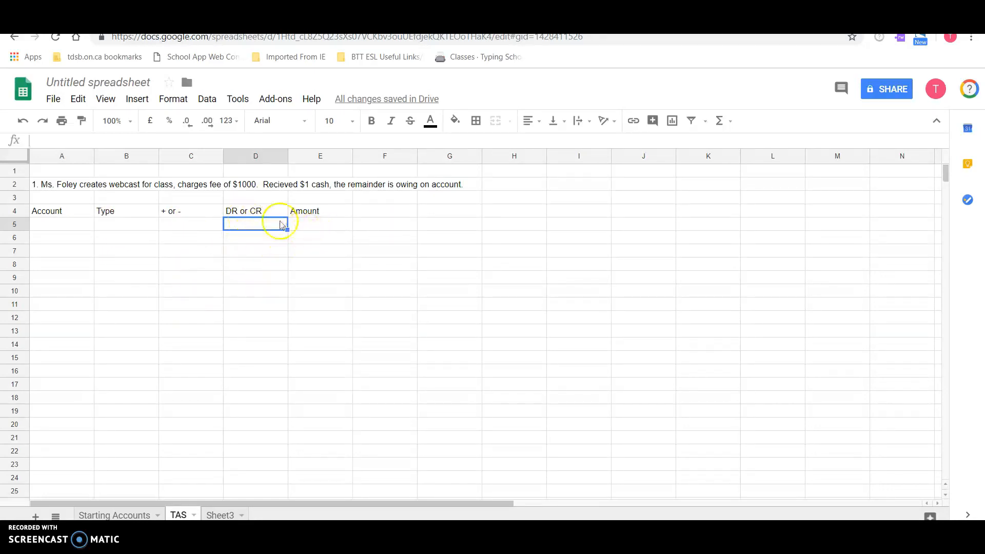
- Widen column A for account names and narrow columns B, C and D to fit their headings
left_click_drag(95, 157, 149, 165)
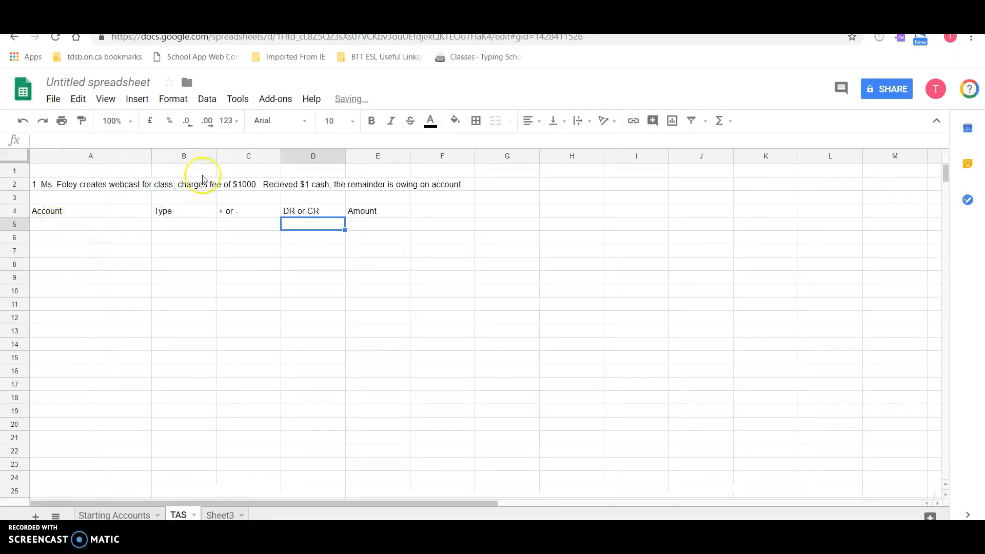
left_click_drag(216, 156, 188, 159)
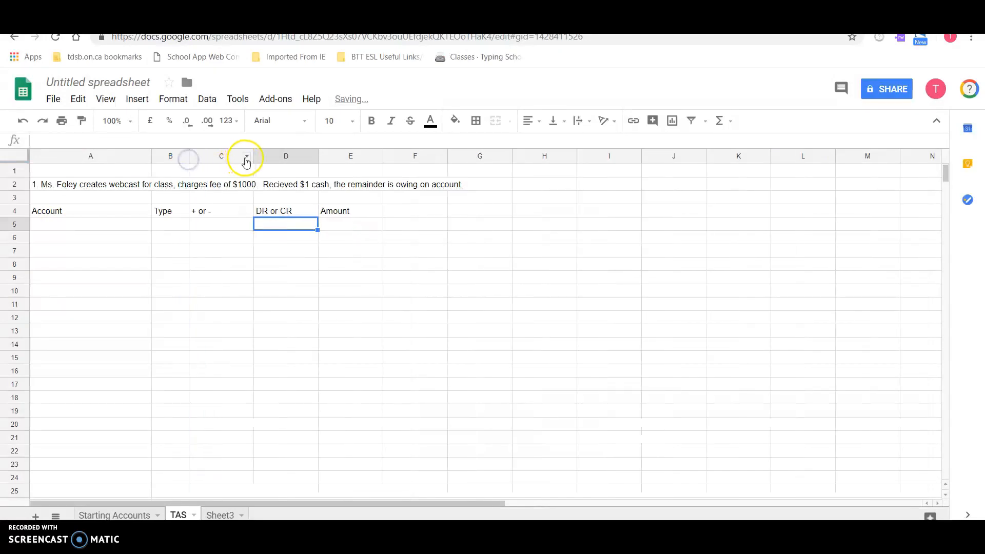
left_click_drag(253, 155, 220, 157)
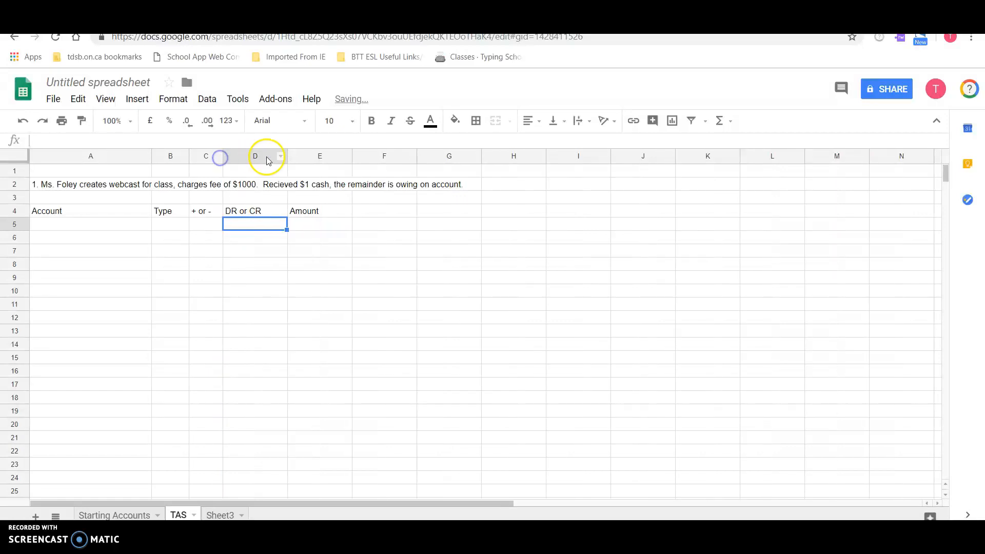
left_click(289, 155)
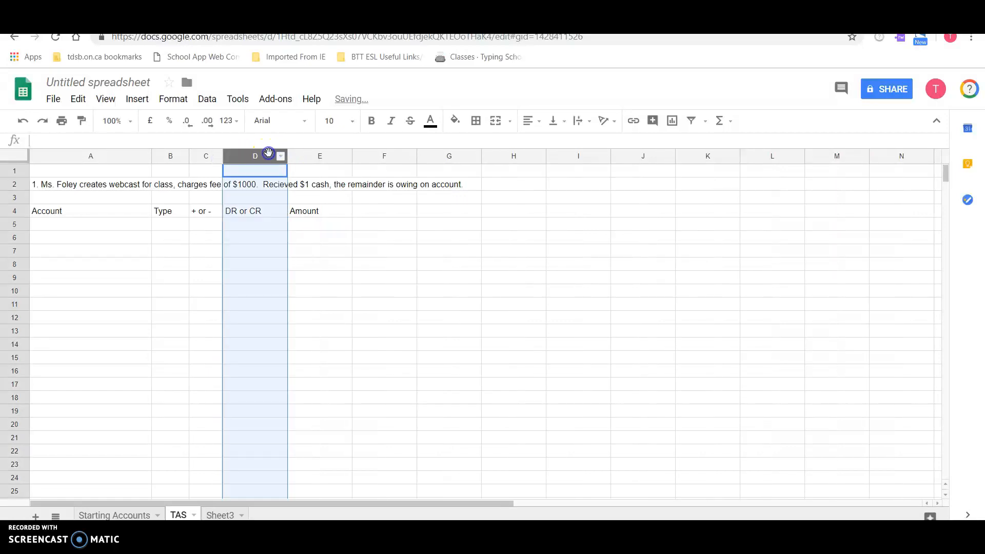
left_click(261, 251)
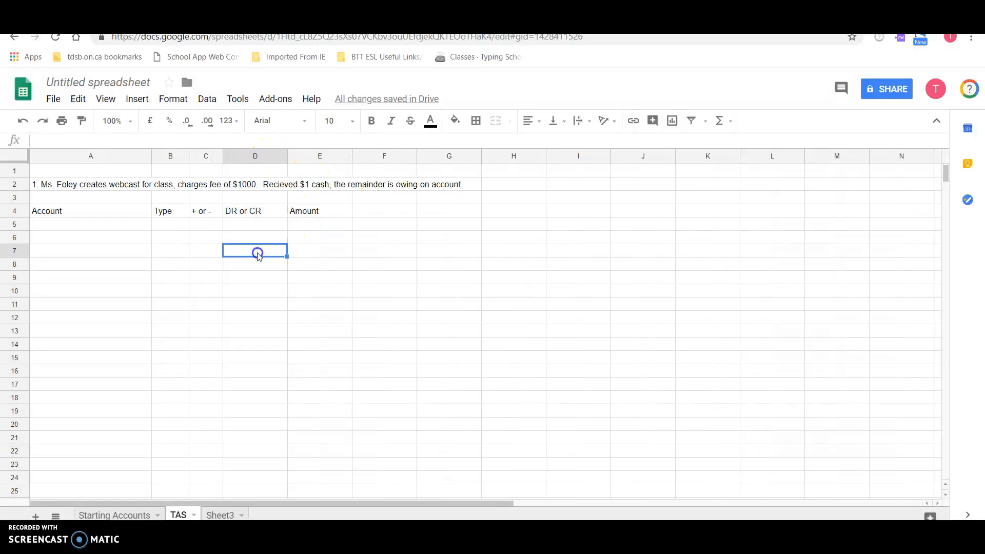
left_click_drag(288, 159, 263, 159)
- Set the "DR or CR" heading in D4 to wrap and narrow column D until it breaks onto two lines
left_click(252, 211)
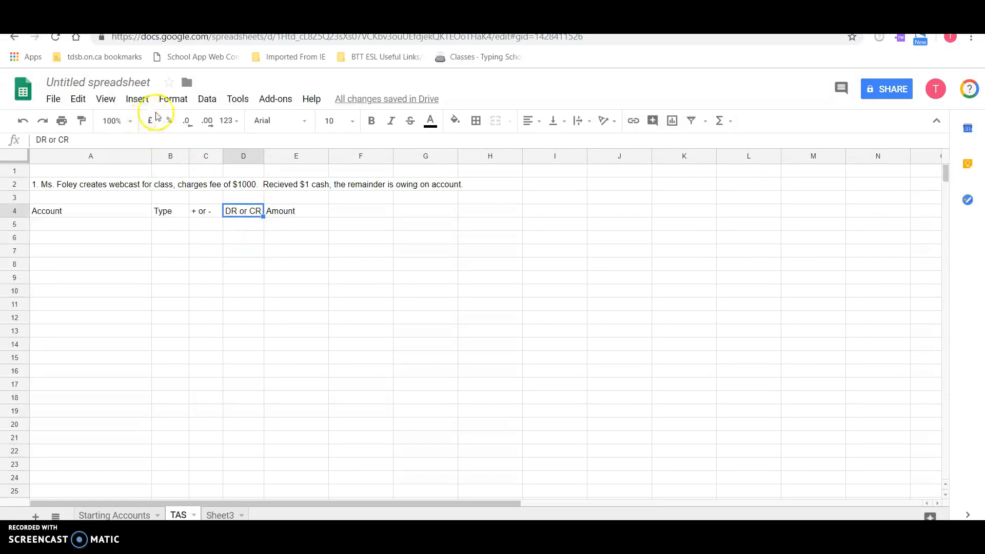
left_click(181, 99)
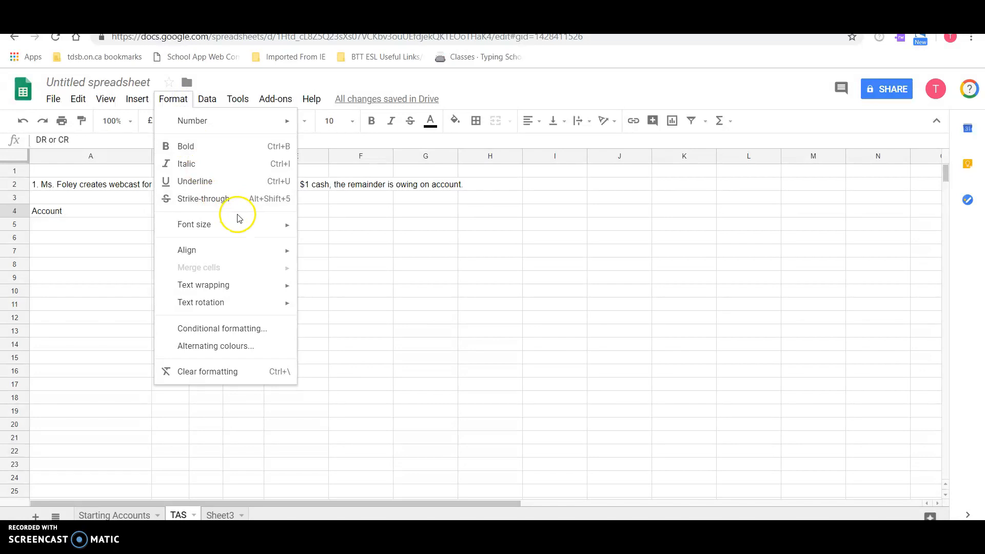
mouse_move(235, 258)
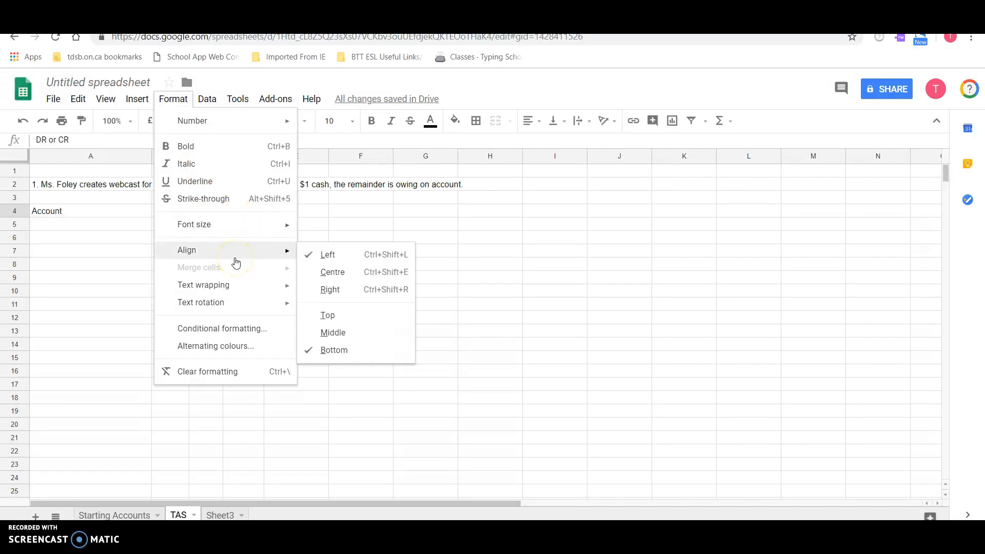
left_click(235, 285)
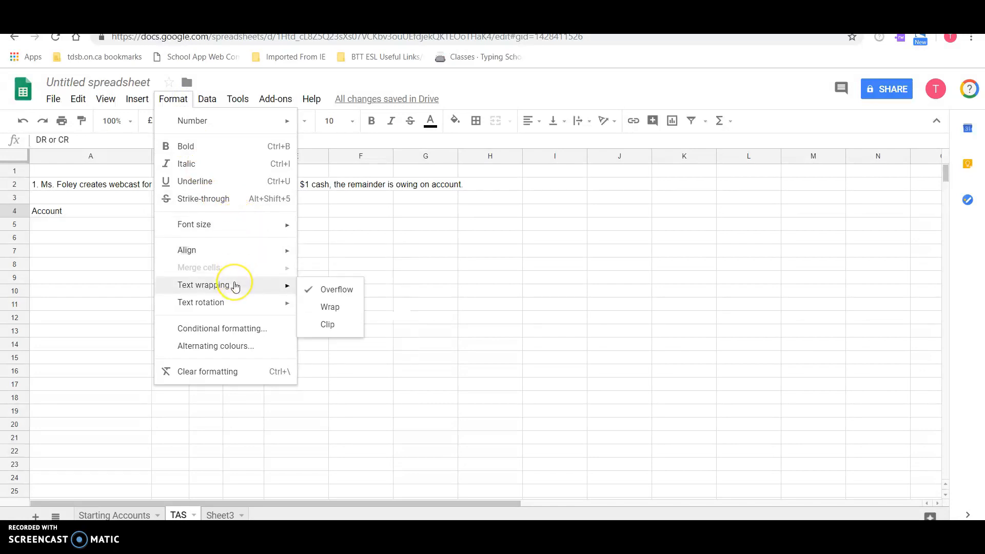
left_click(331, 307)
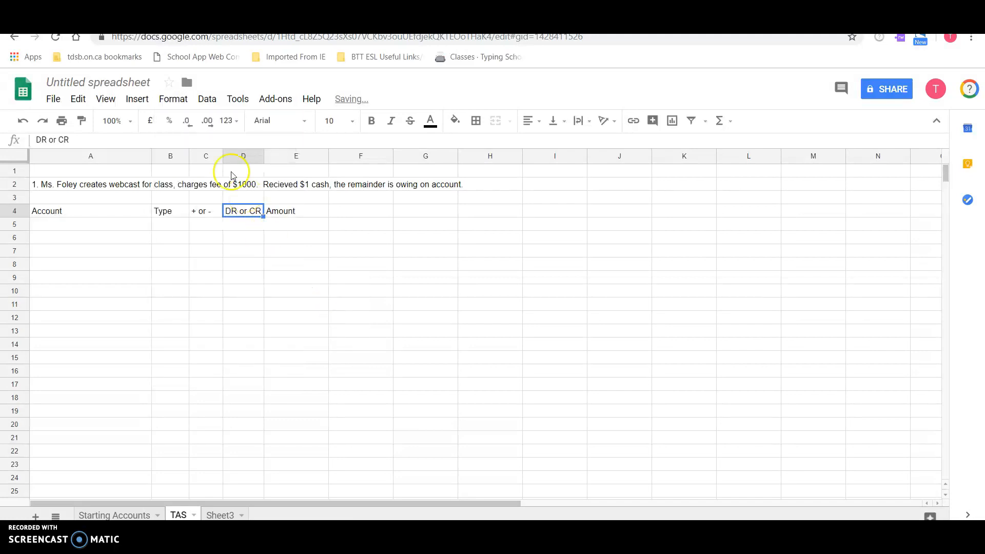
left_click_drag(263, 156, 258, 158)
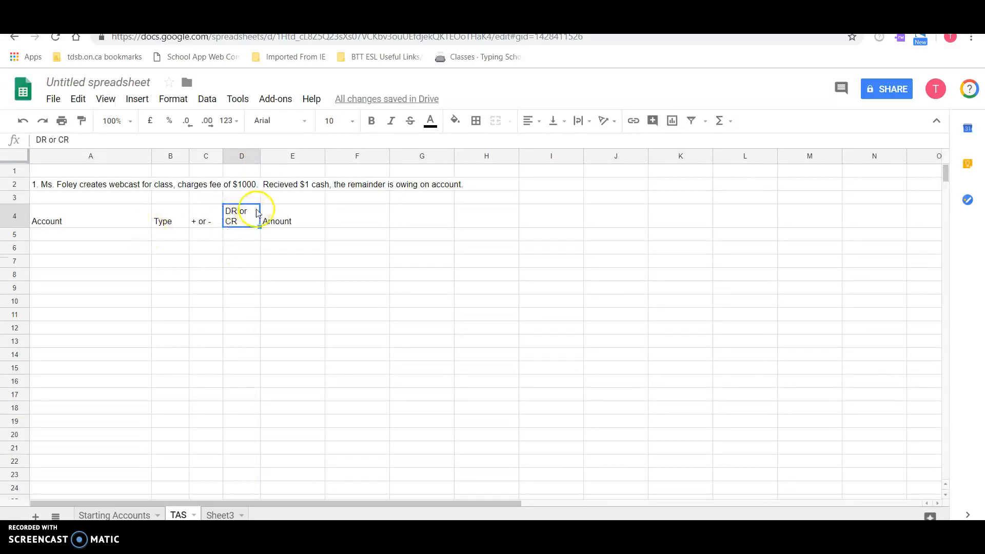
- Make the headings in A4:E4 bold and centre them horizontally
left_click_drag(281, 213, 54, 210)
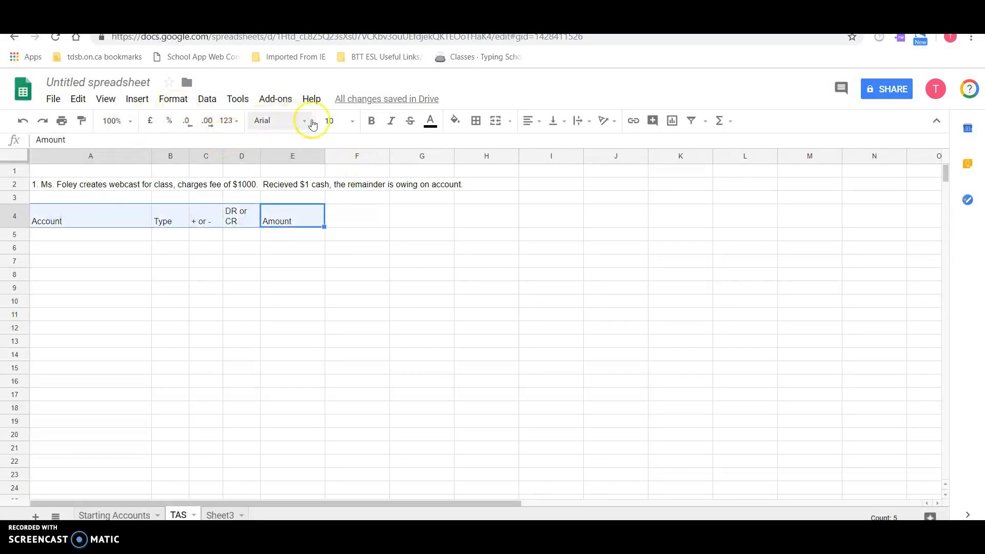
left_click(372, 123)
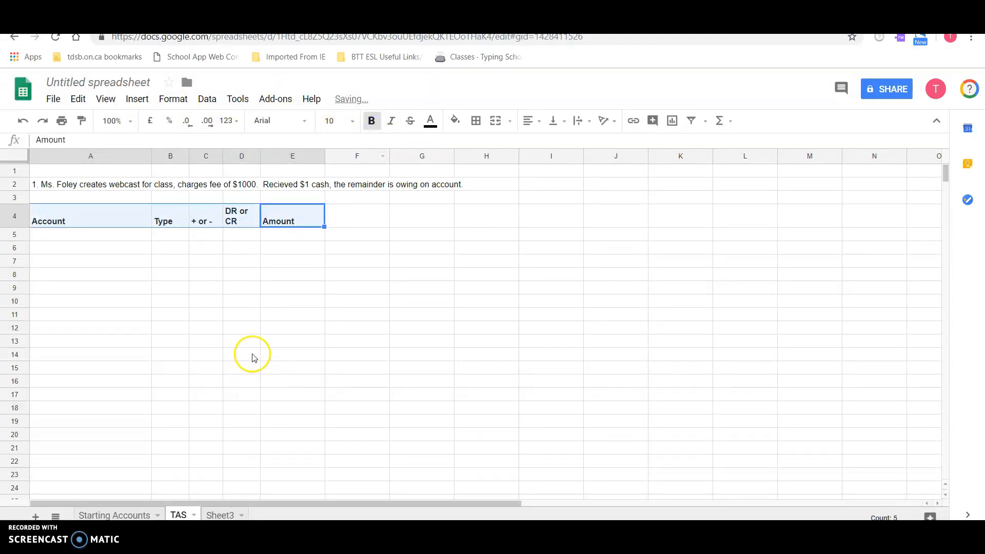
left_click(544, 127)
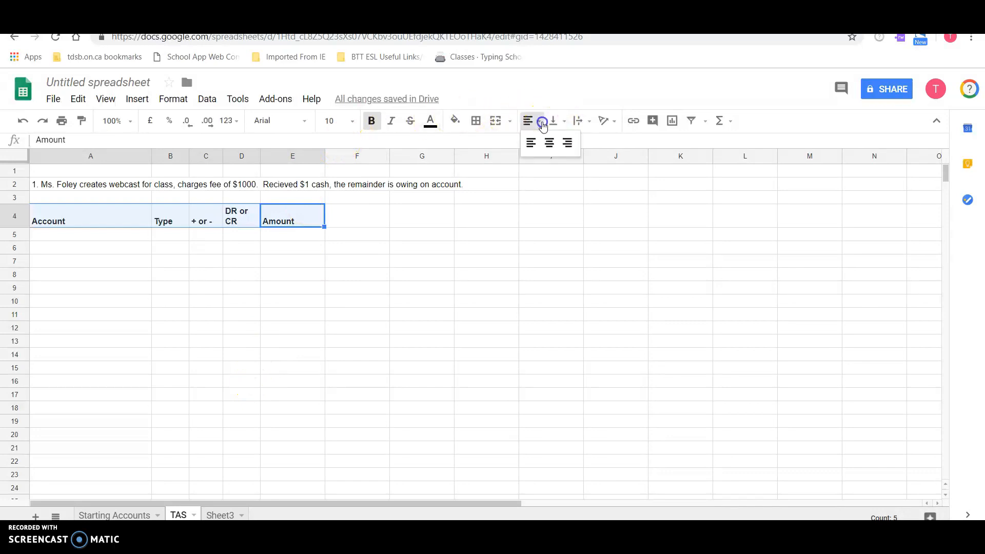
left_click(549, 142)
left_click(386, 356)
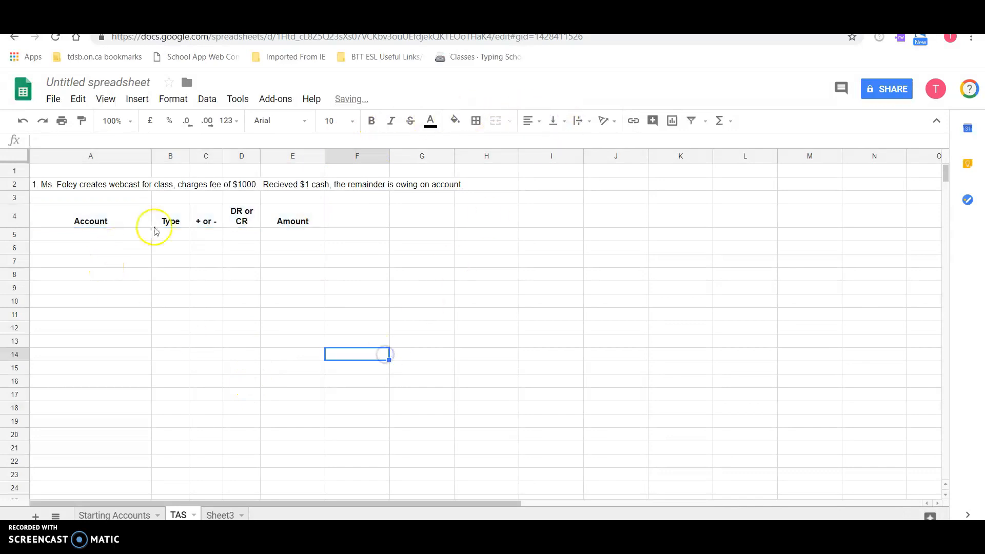
- Apply all borders to the table range A4:E7
left_click(73, 222)
left_click_drag(74, 222, 310, 260)
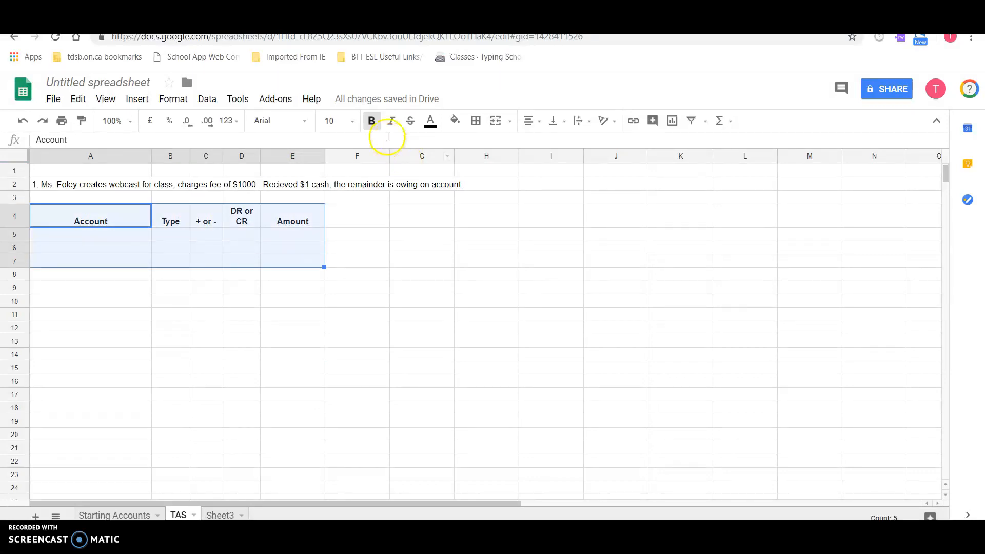
left_click(474, 122)
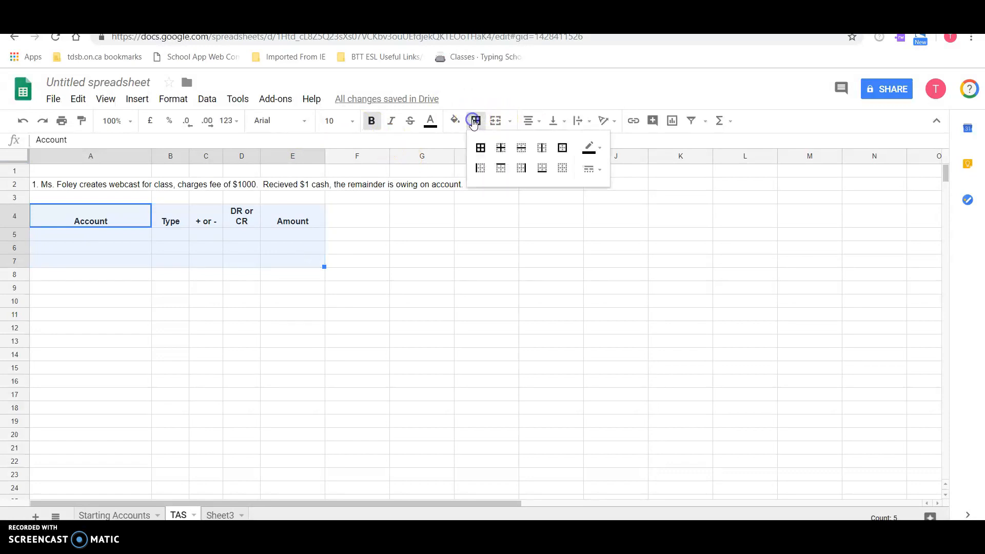
left_click(480, 149)
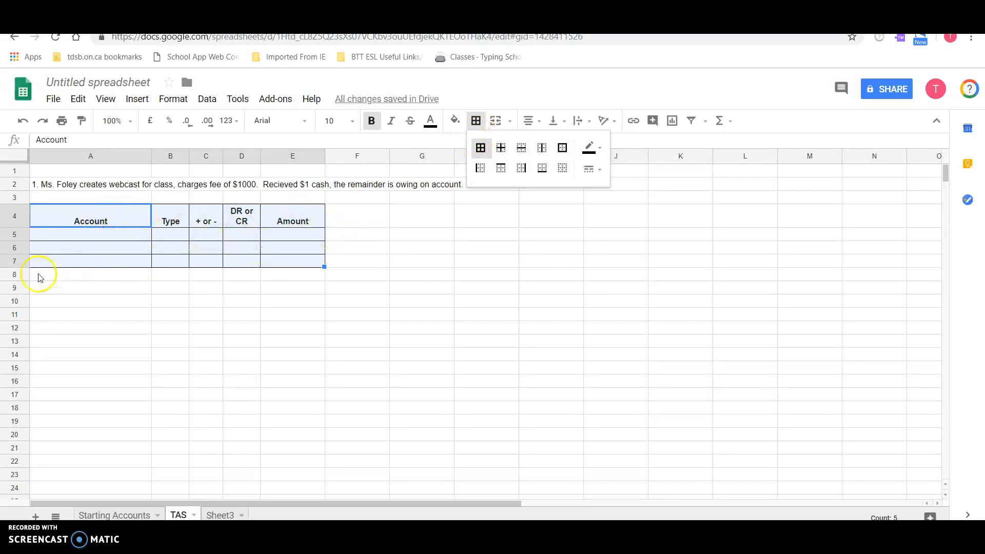
left_click(90, 315)
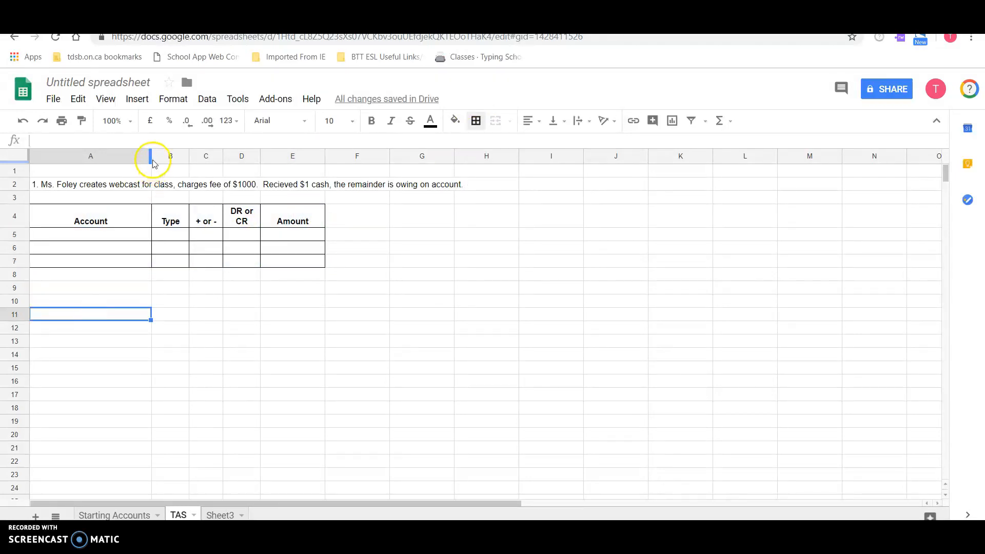
- Widen the Account column A further and widen the Amount column E
left_click_drag(150, 159, 195, 157)
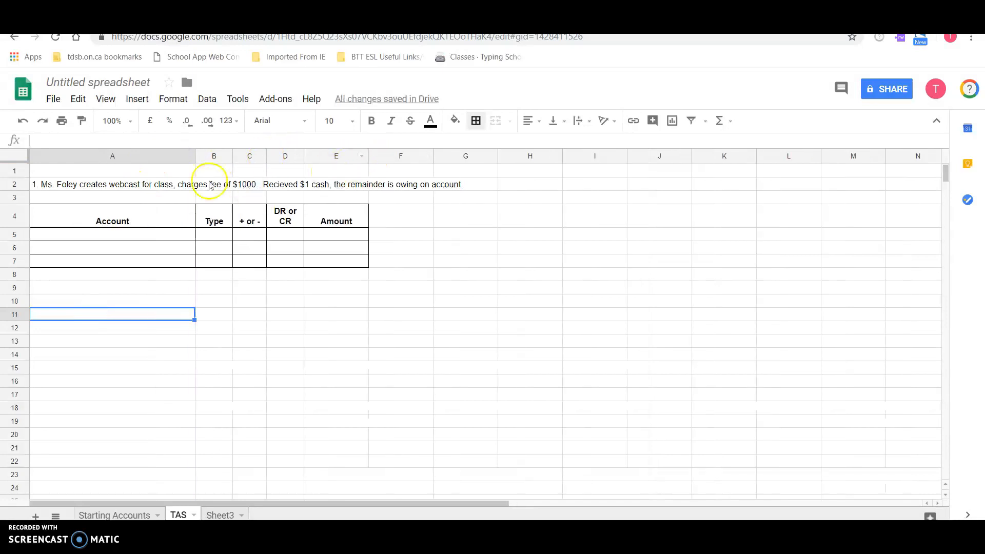
left_click_drag(194, 158, 215, 159)
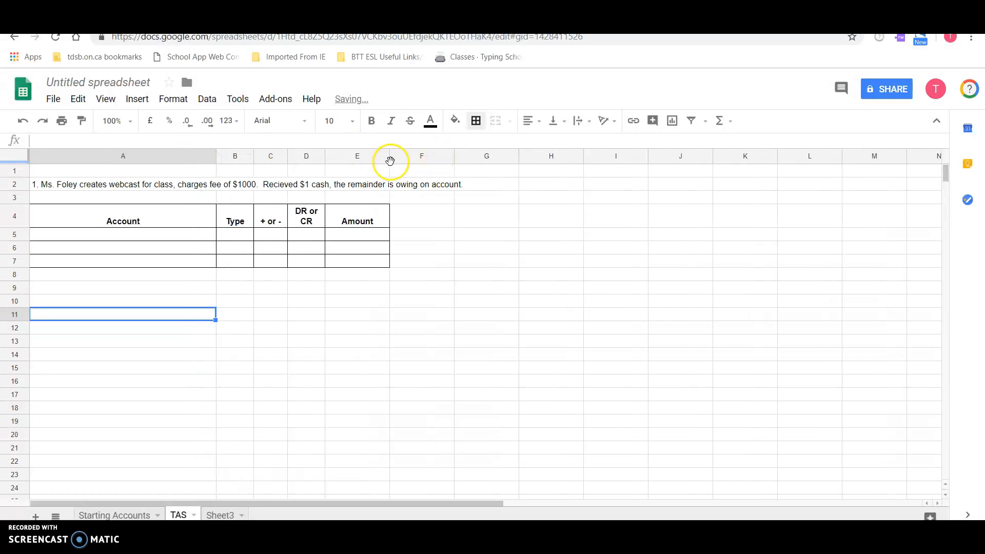
left_click_drag(389, 157, 409, 157)
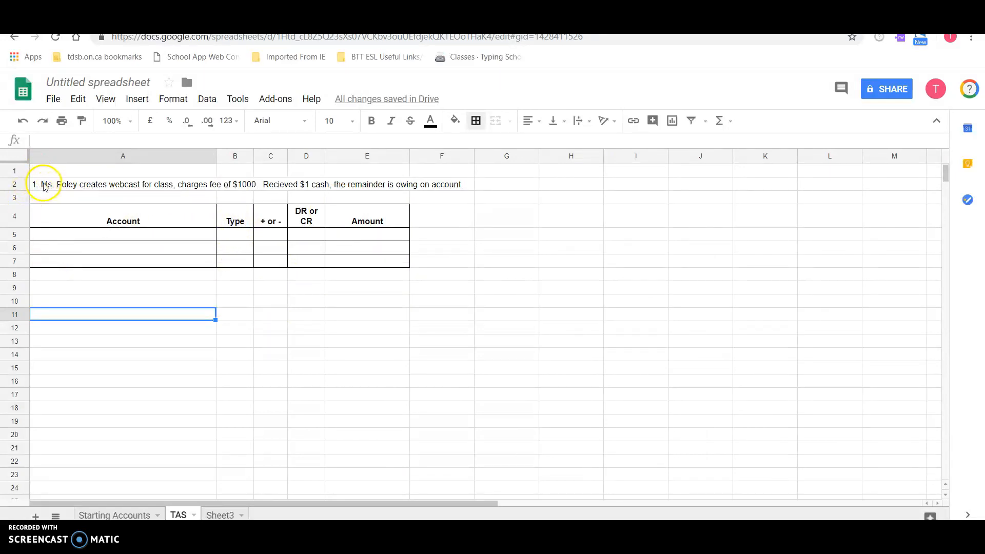
- Copy the heading row and two blank rows A4:E6 and paste them at A11 as a second table
left_click(48, 215)
left_click_drag(290, 230, 394, 247)
key("ctrl+c")
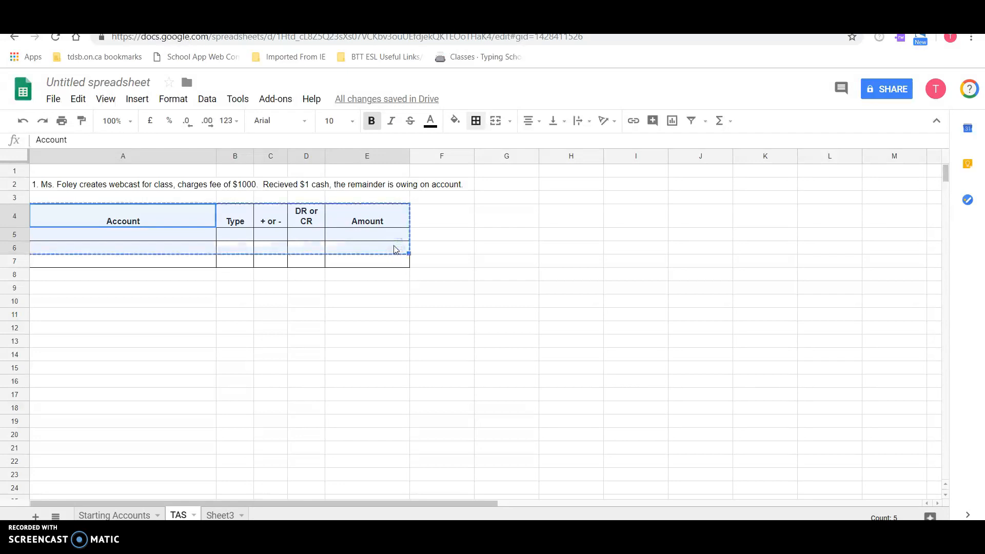
left_click(81, 313)
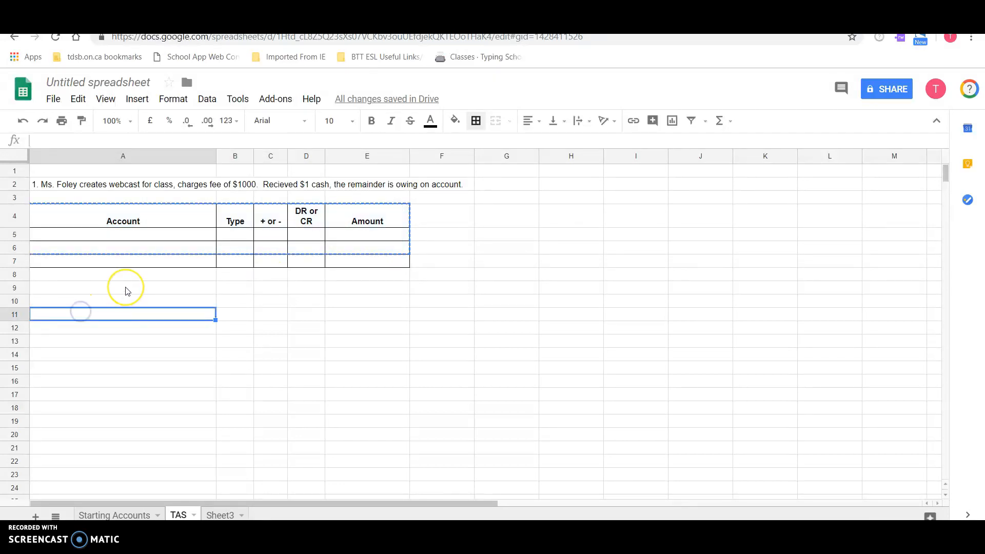
key("ctrl+v")
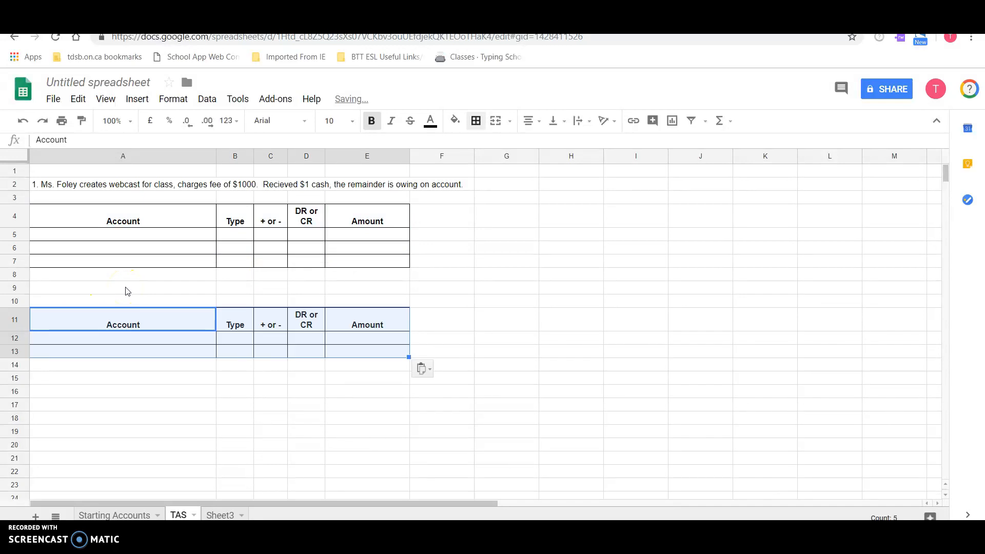
- Paste three more copies of the copied table at A16, A21 and A26
left_click(82, 388)
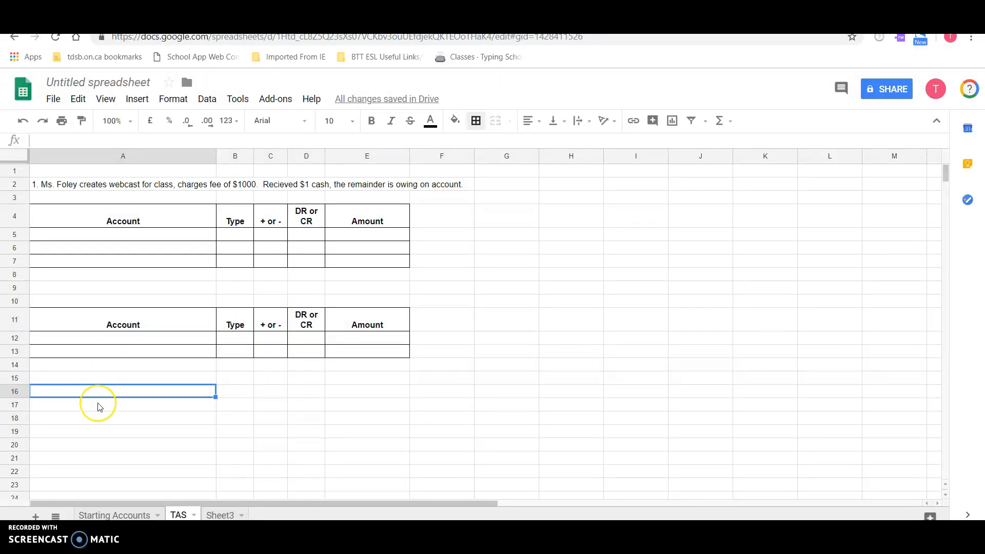
key("ctrl+v")
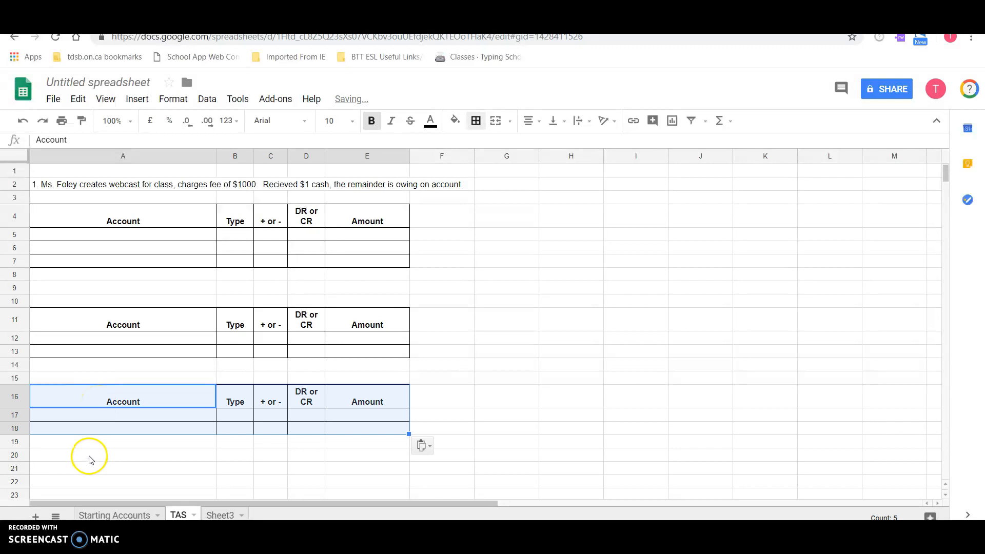
left_click(89, 470)
key("ctrl+v")
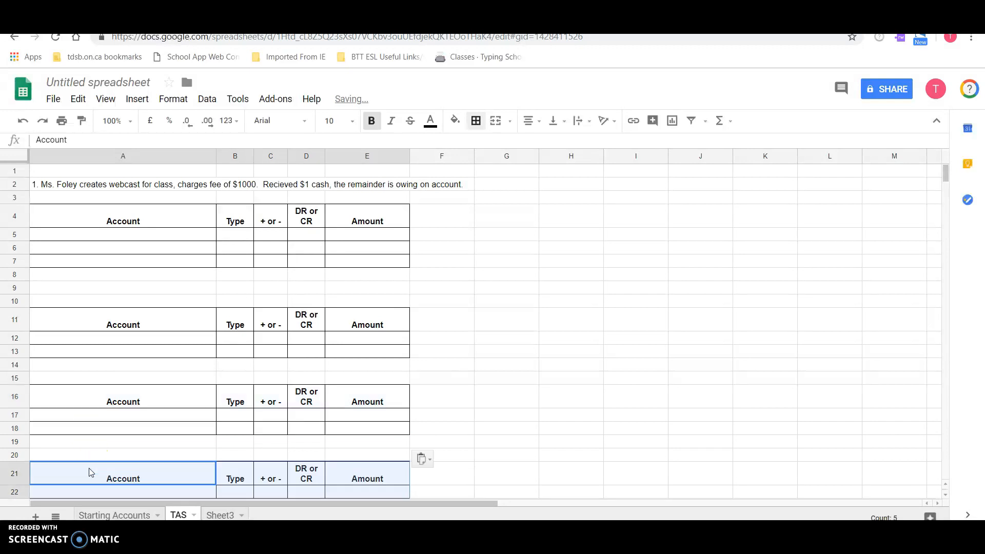
scroll(89, 470, "down", 4)
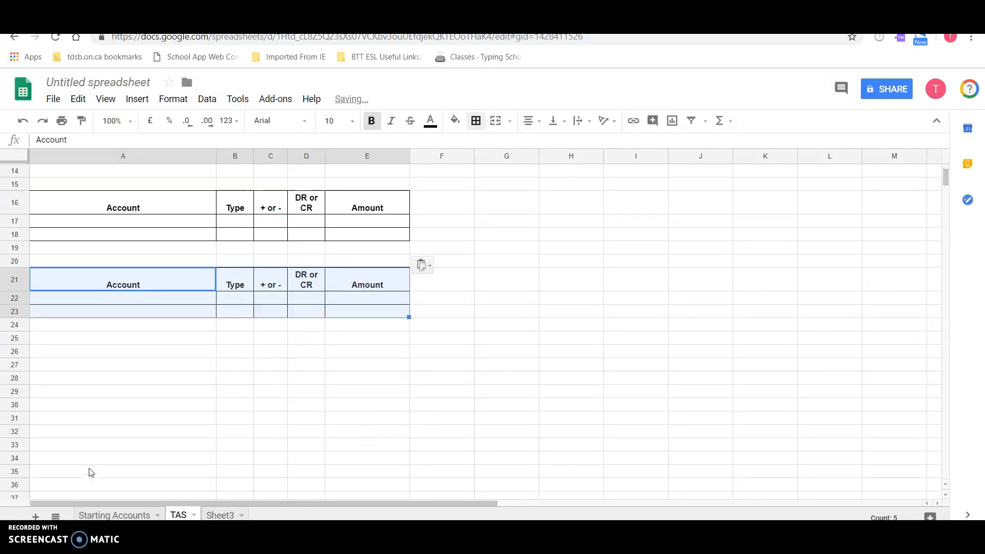
left_click(98, 350)
key("ctrl+v")
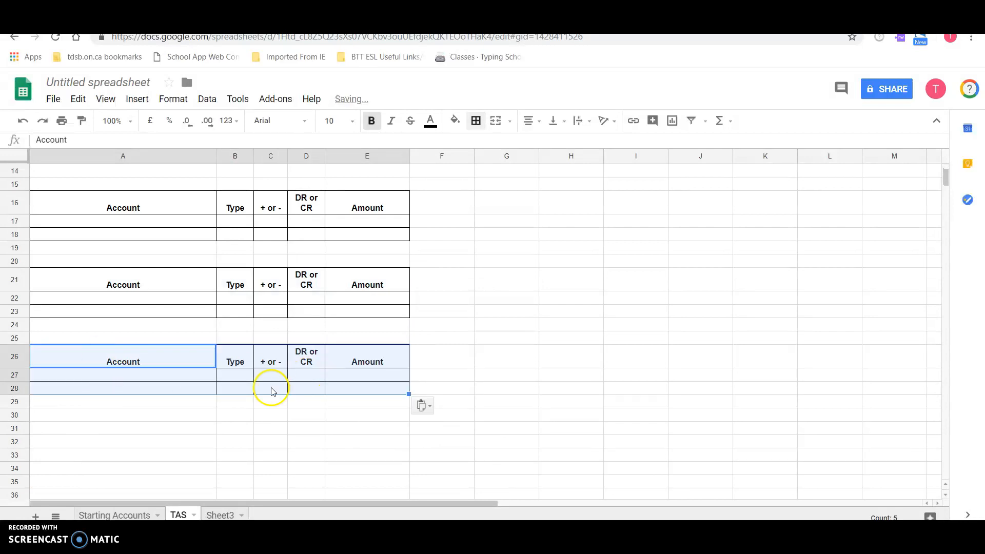
- Insert one row above row 27 to give the table headed in row 26 a third blank row
left_click(84, 416)
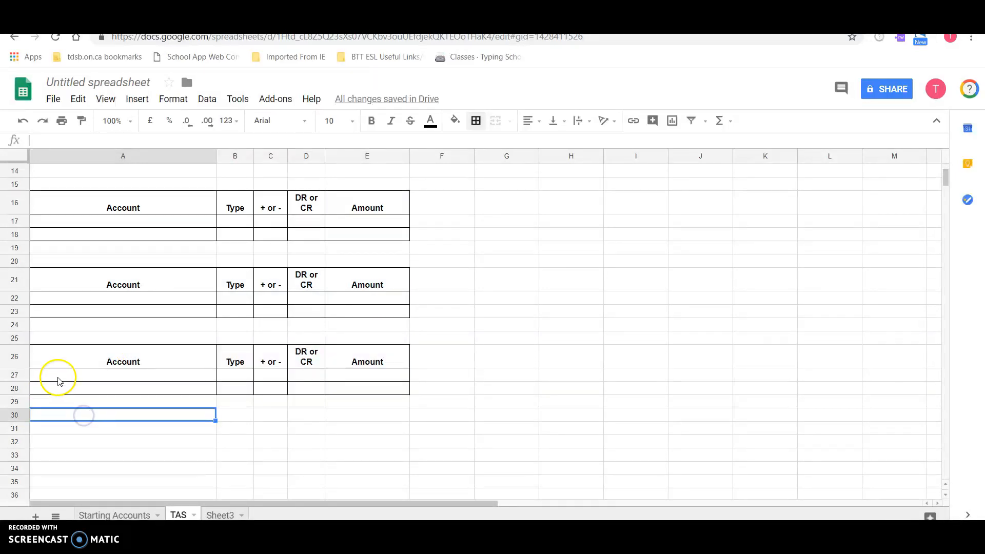
left_click(14, 375)
right_click(14, 375)
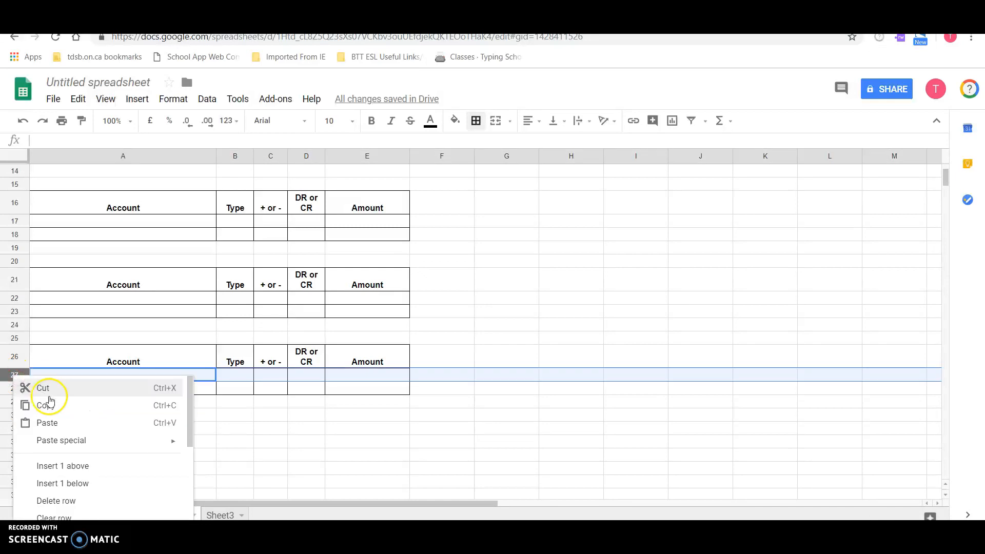
left_click(70, 472)
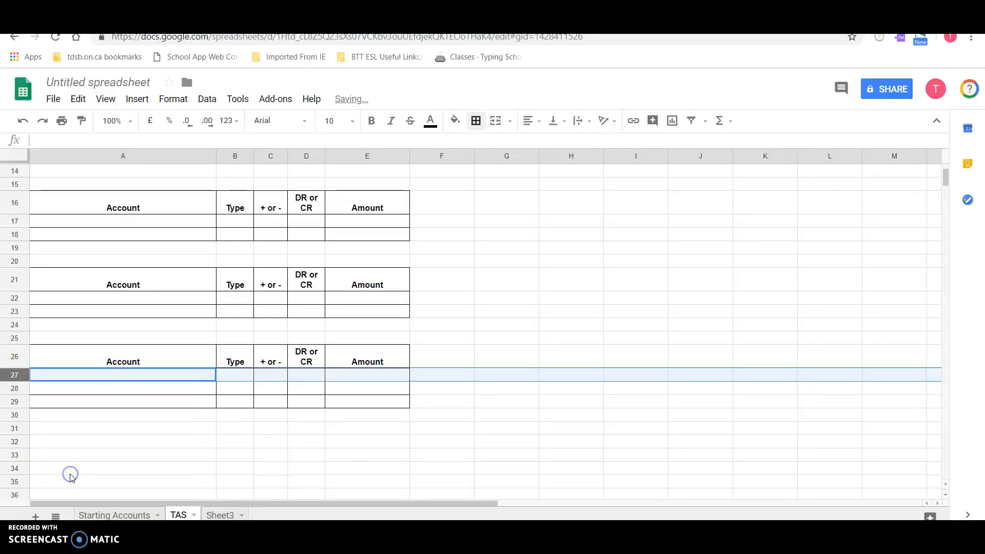
left_click(169, 446)
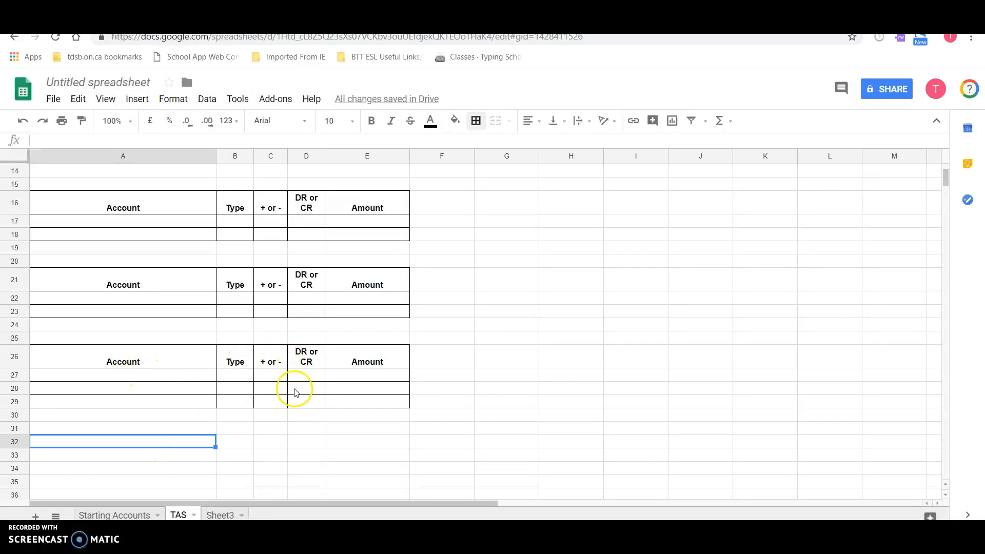
- Fill rows 5 to 7 with Cash, A, +, DR, 1; A/R - BAF, A, +, DR, 999; and Fees Earned, OE, +, CR, 1000
scroll(304, 397, "up", 5)
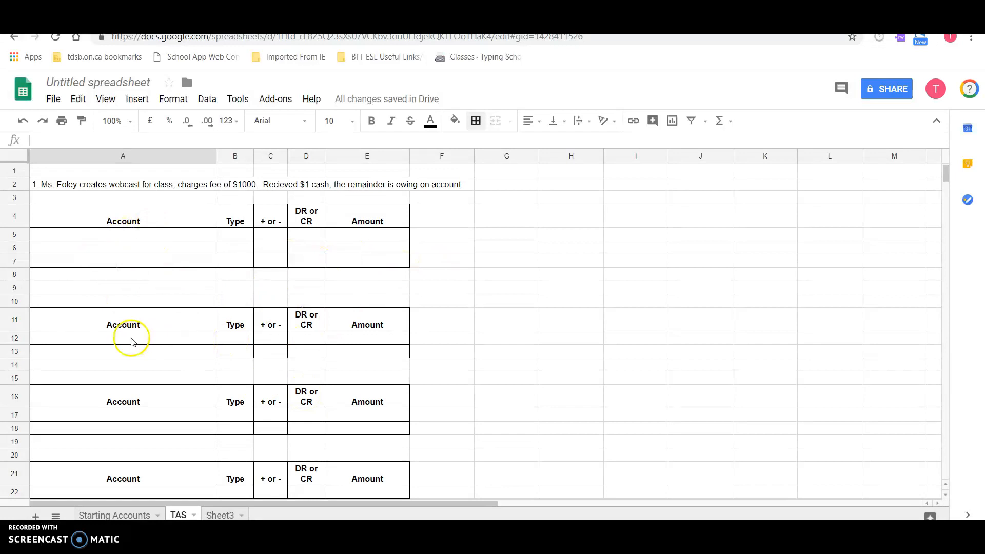
left_click(124, 238)
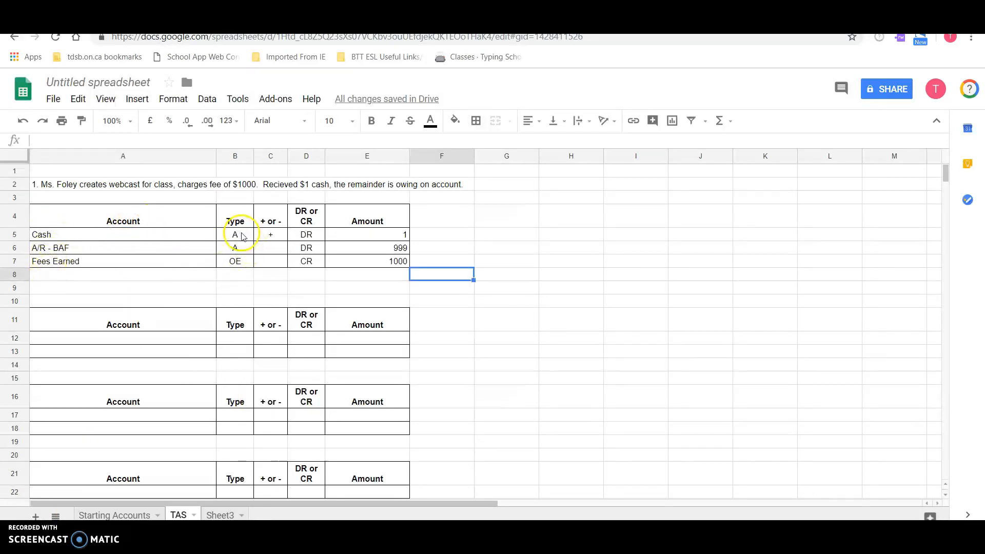
left_click(275, 252)
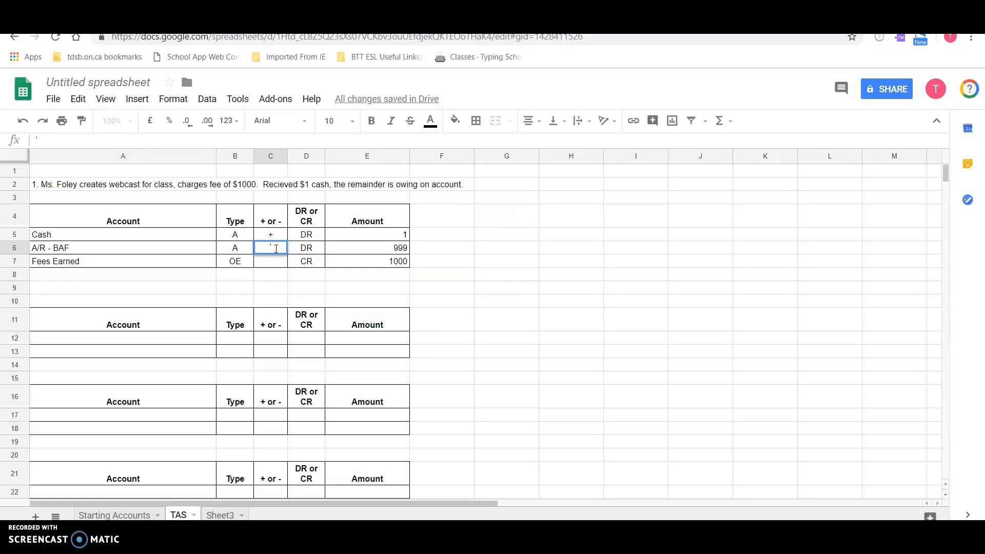
type("'+")
key("Return")
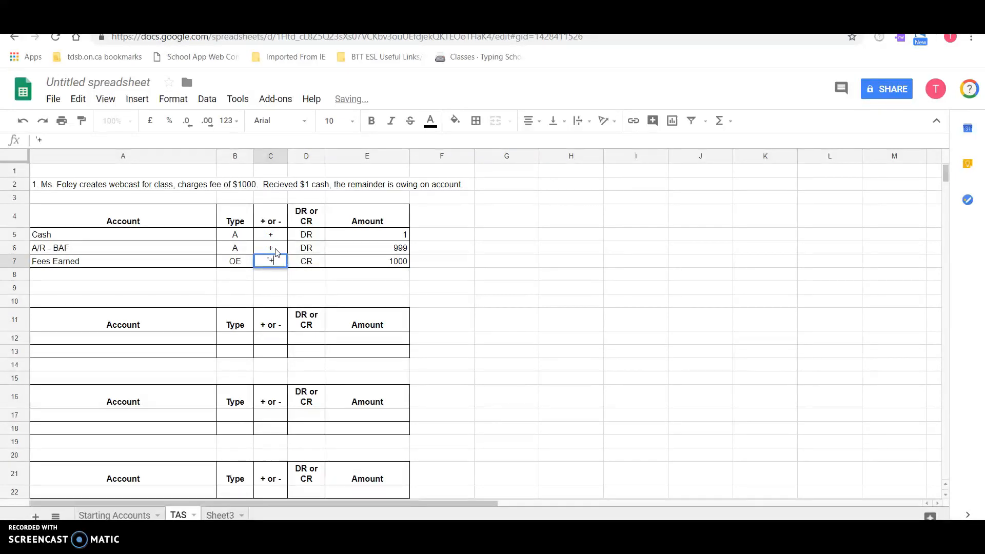
key("Return")
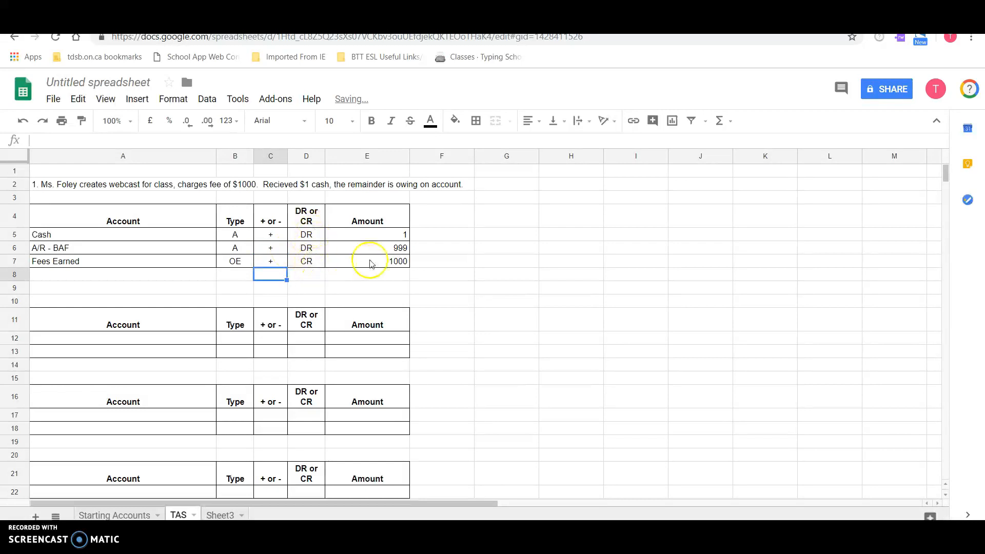
- Try showing the amounts in E5:E7 with two decimal places, and remove the decimals again
left_click_drag(398, 237, 393, 261)
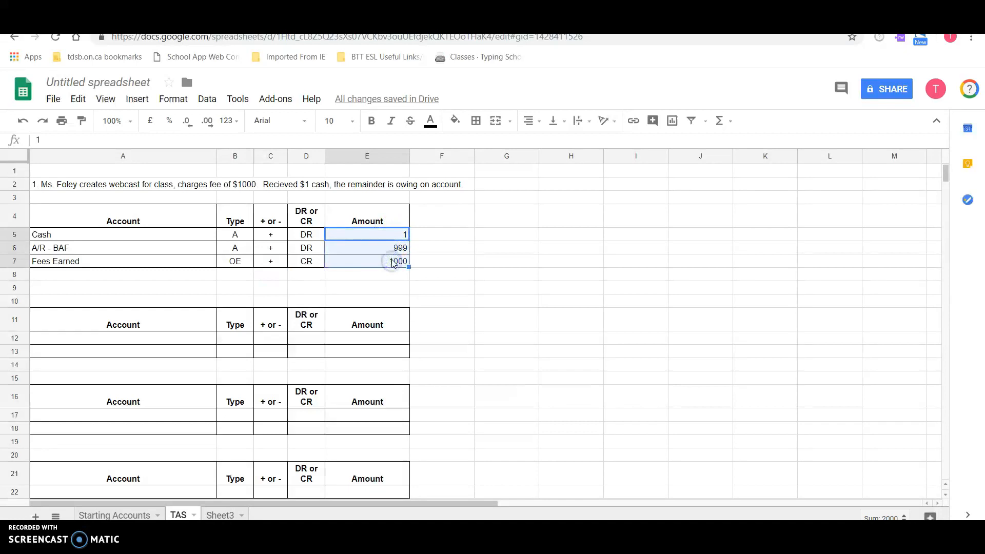
left_click_drag(393, 262, 404, 236)
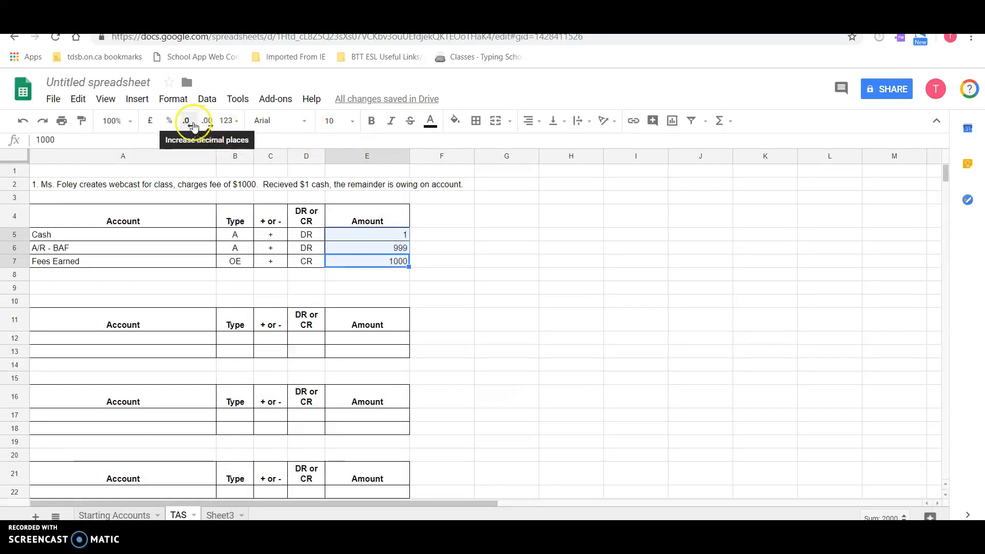
left_click(207, 123)
left_click(207, 124)
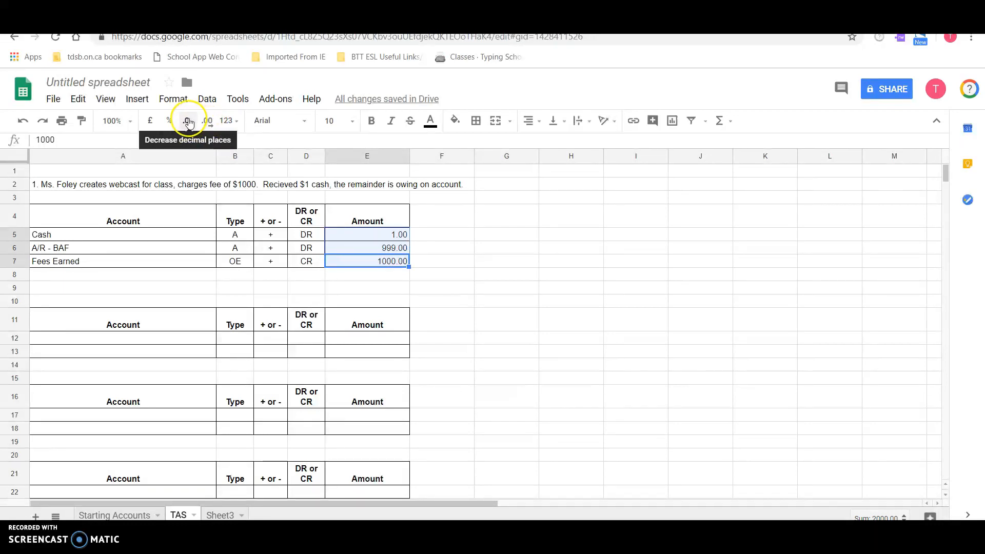
left_click(189, 123)
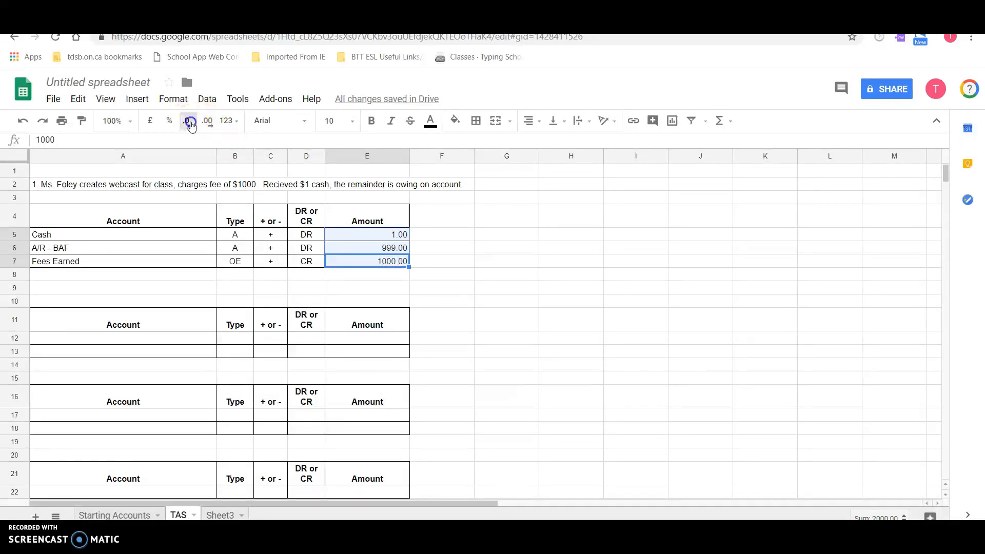
left_click(190, 125)
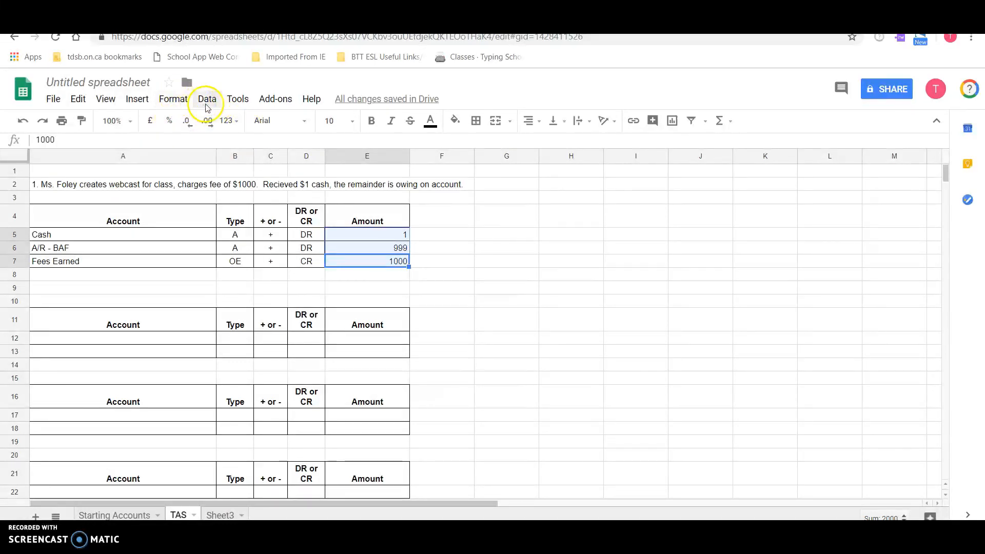
- Format the selected amounts in E5:E7 with the standard Currency number format
left_click(174, 101)
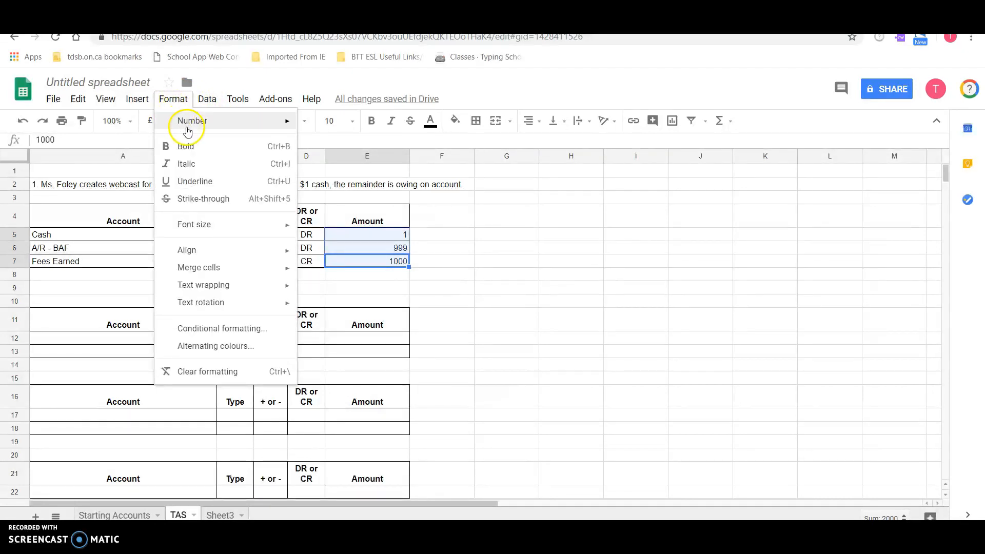
mouse_move(187, 127)
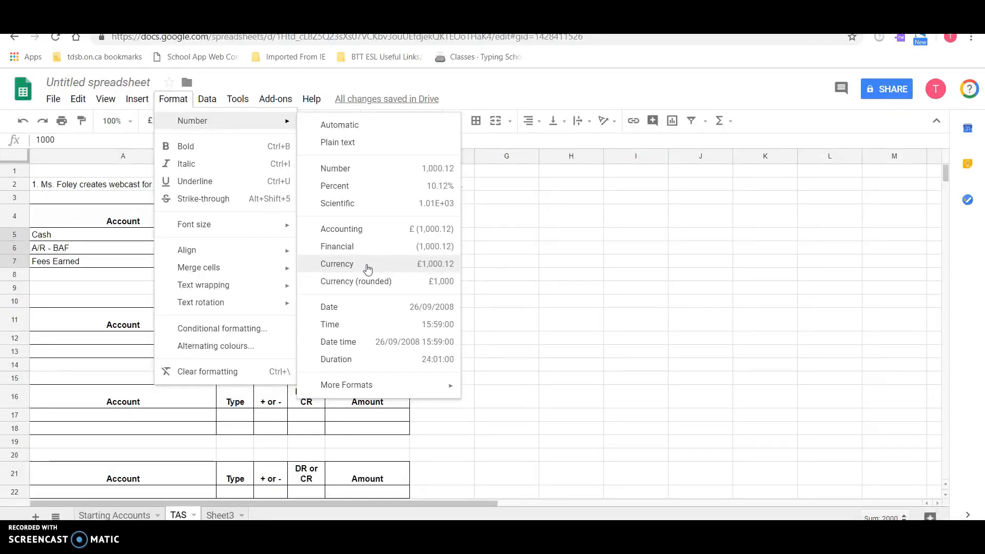
left_click(337, 264)
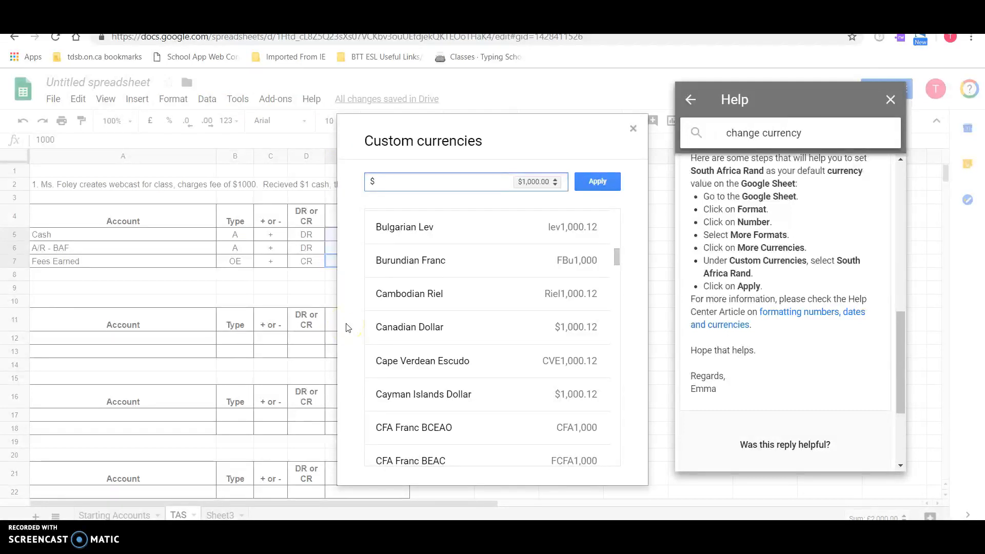
- Look through the custom currencies and apply the $ currency in the $1,000.00 format to E5:E7
scroll(408, 318, "up", 2)
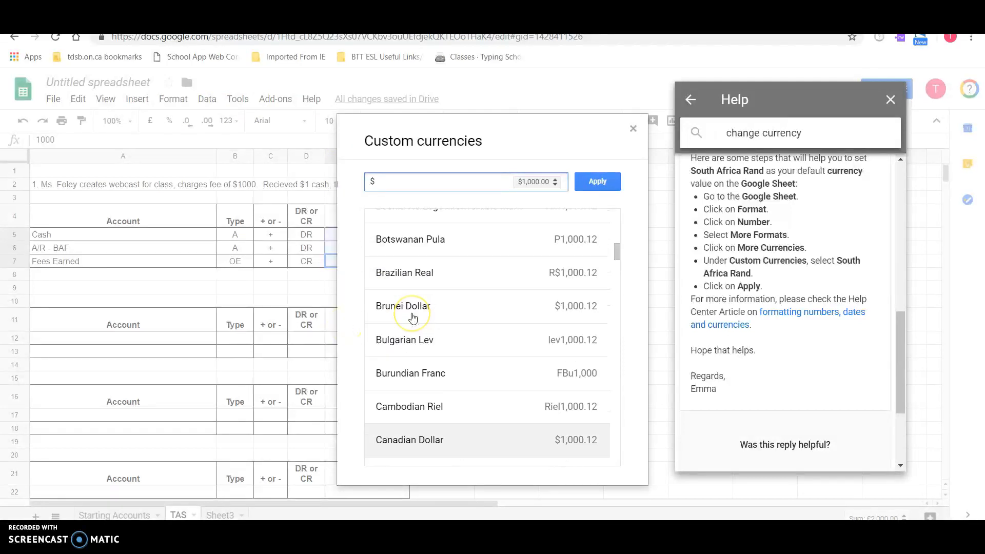
scroll(413, 318, "down", 1)
scroll(413, 318, "up", 1)
scroll(413, 319, "down", 2)
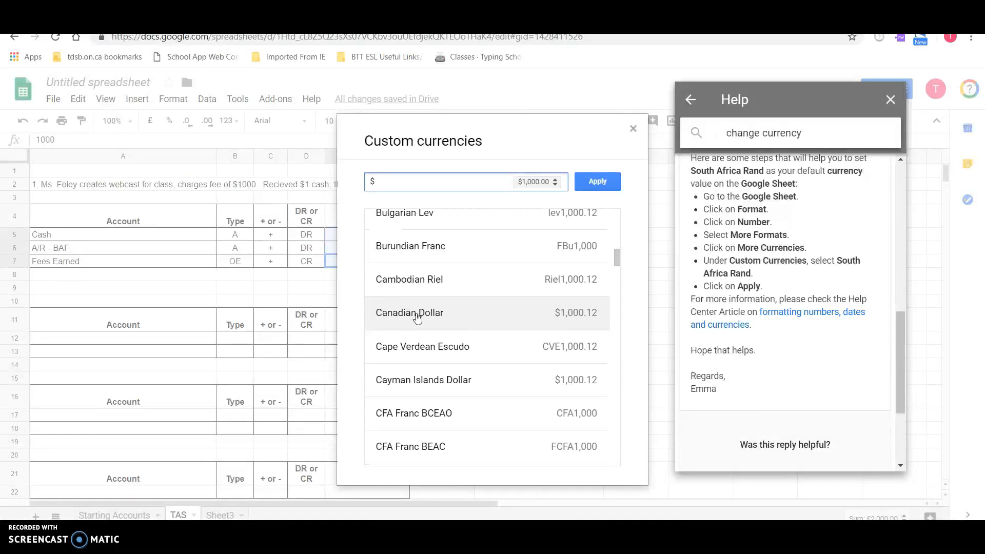
left_click(597, 182)
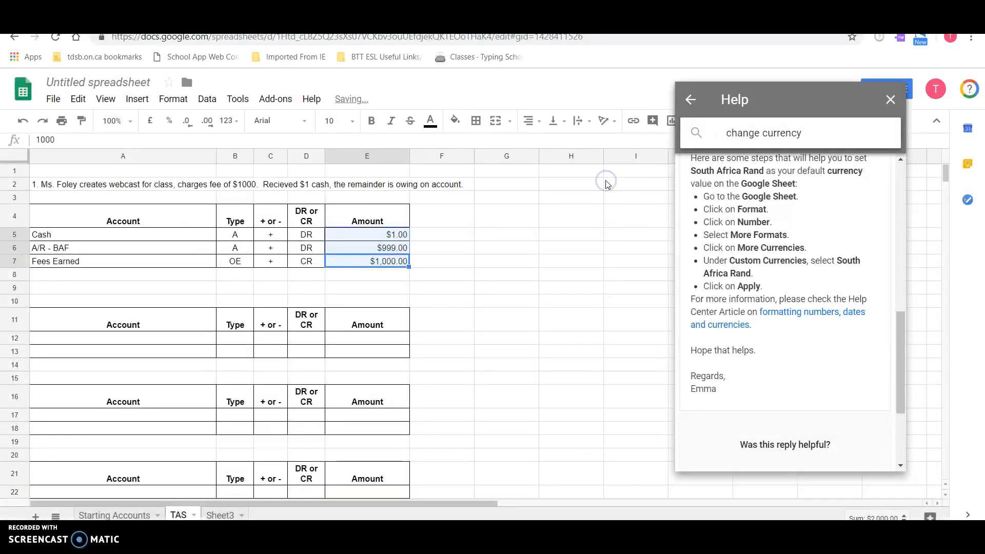
- Enter 500 as the amount in E12 of the second table and format it as currency
left_click(420, 308)
left_click(372, 339)
type("500")
key("Return")
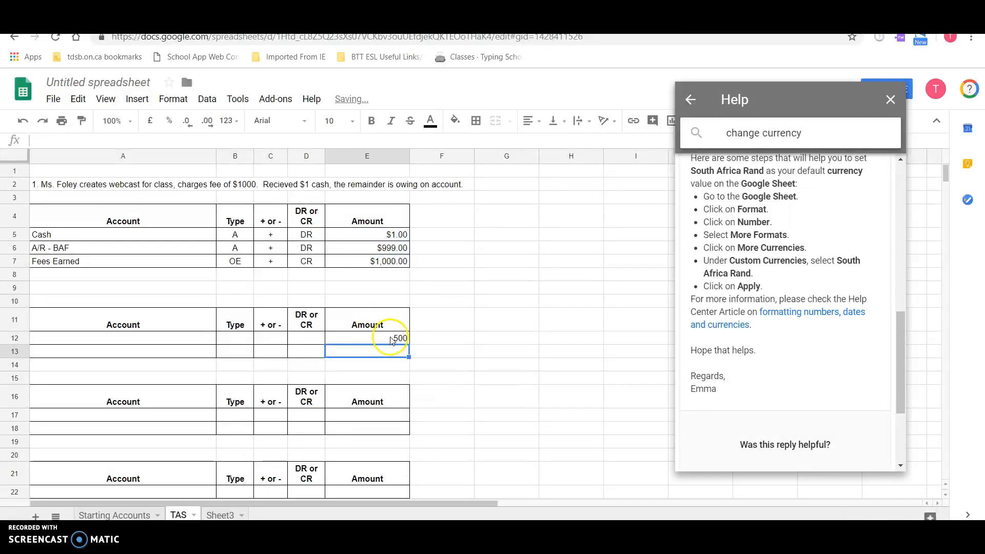
left_click(391, 340)
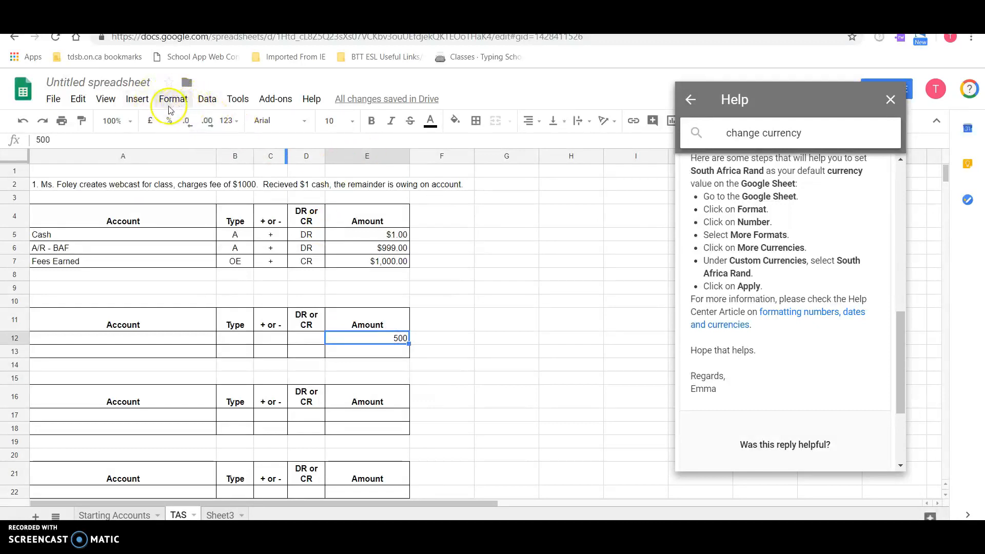
left_click(149, 125)
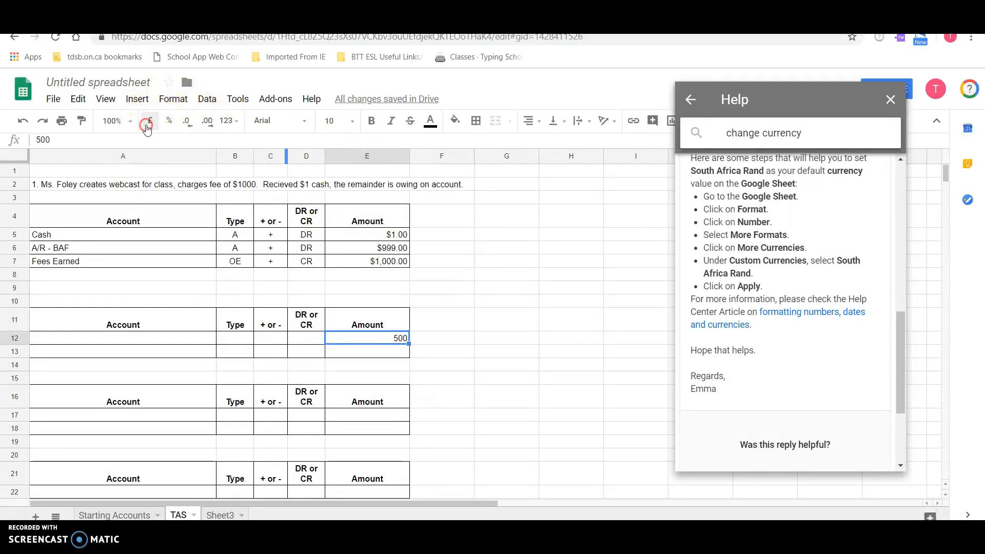
left_click(148, 128)
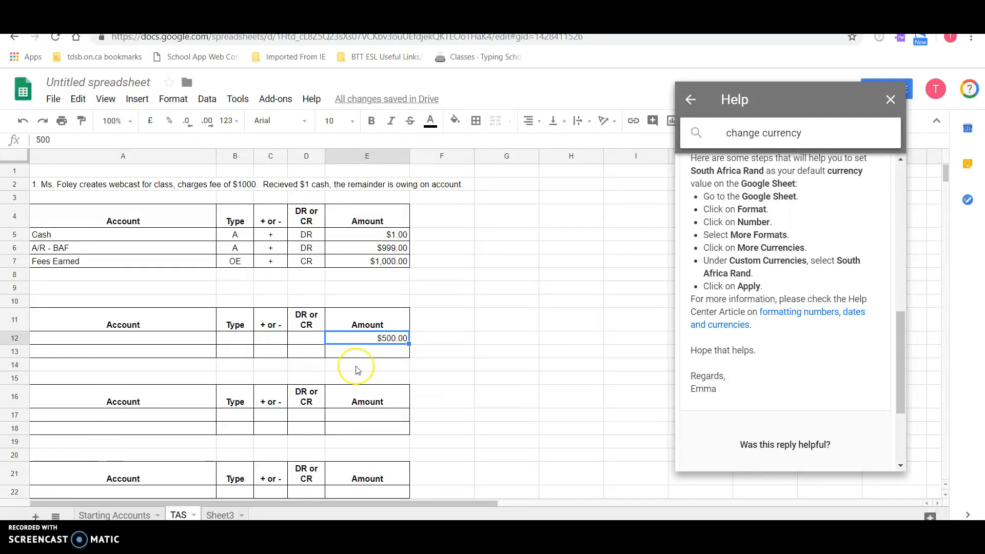
- Enter 250 as the amount in E13 of the second table and format it as Canadian Dollar
left_click(373, 350)
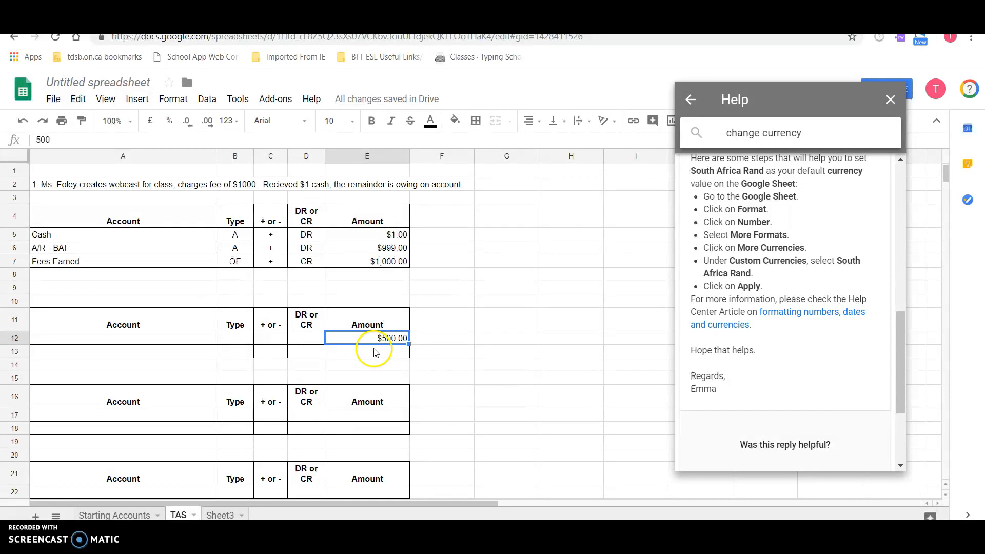
type("250")
key("Return")
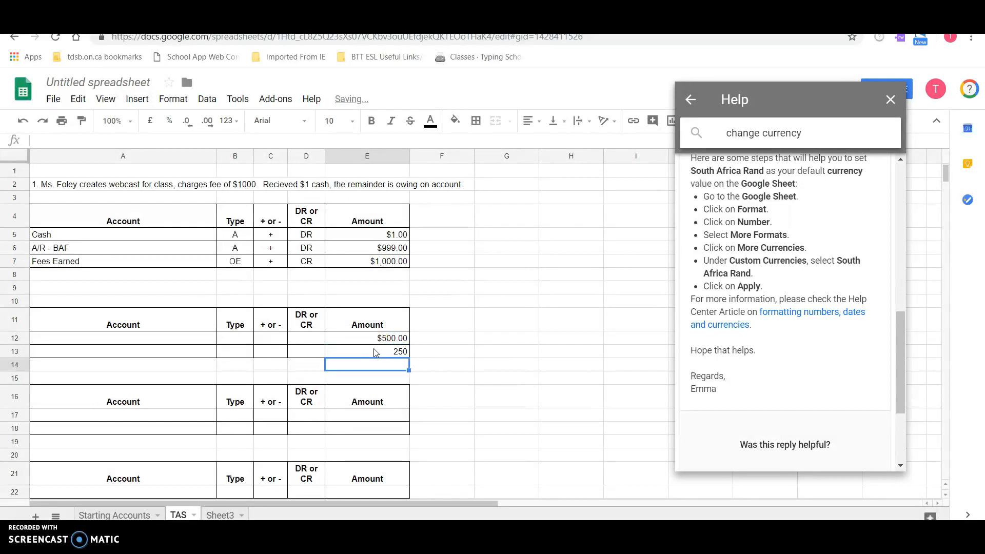
left_click(376, 353)
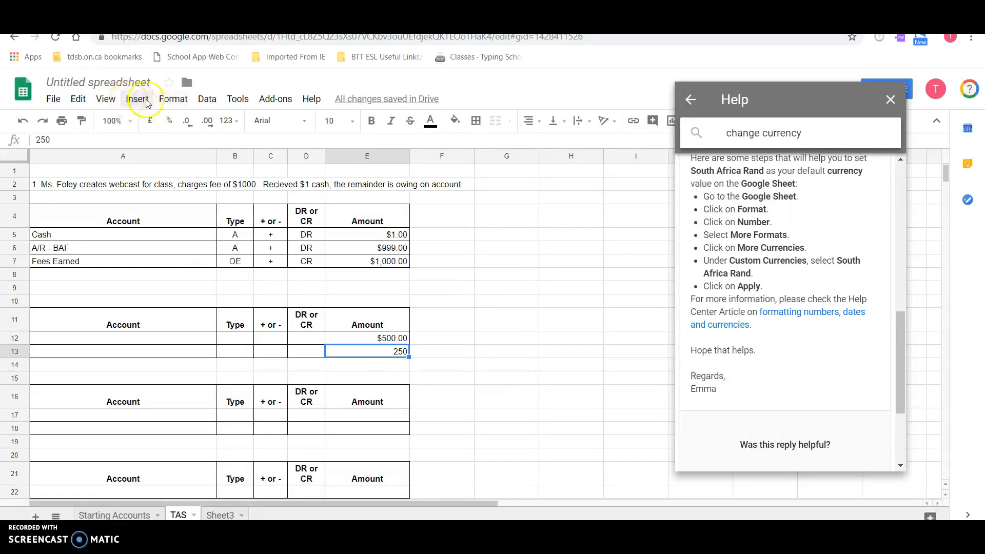
left_click(173, 100)
mouse_move(185, 121)
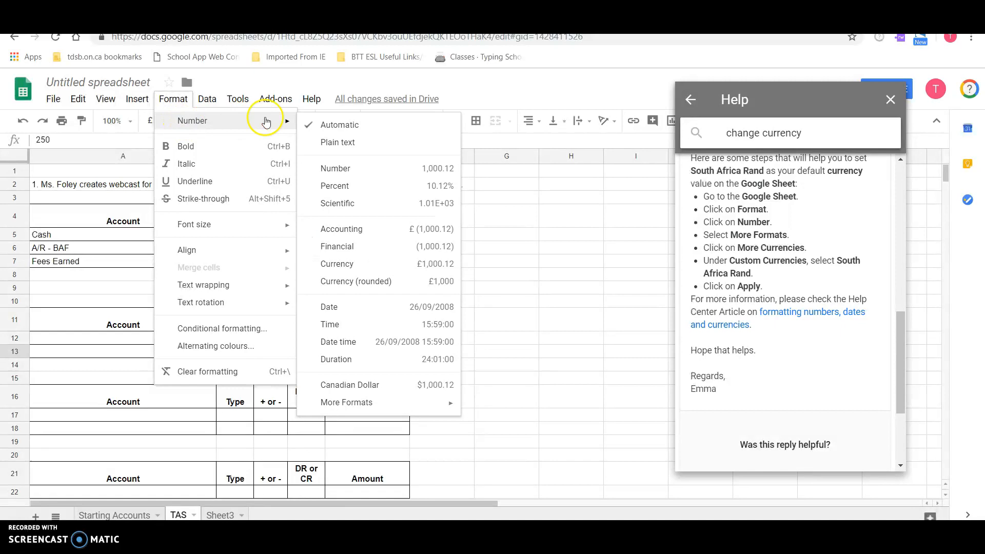
left_click(358, 389)
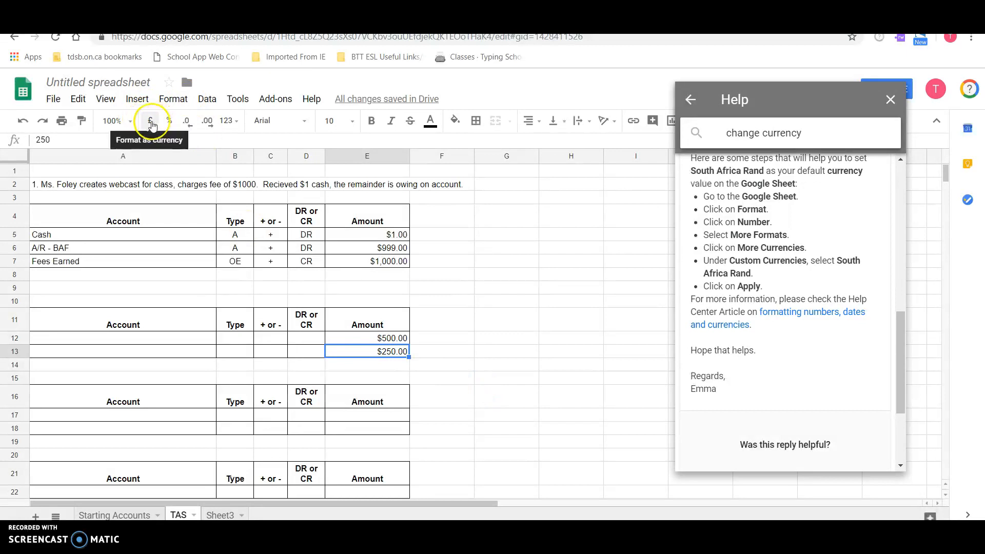
- On the TAccounts sheet, narrow columns A, D, E, F, I, J, K and N into slim spacer columns
left_click_drag(425, 146, 222, 463)
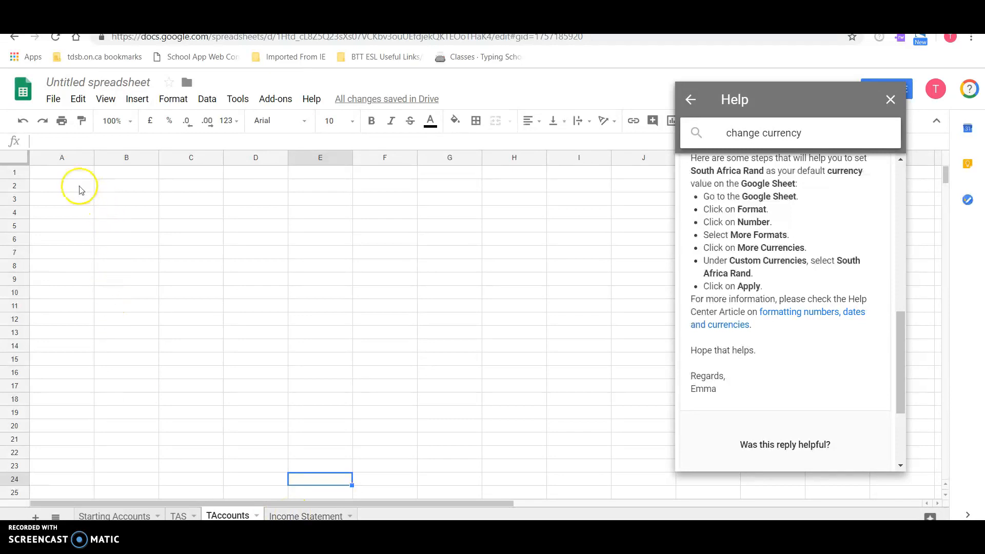
left_click_drag(94, 161, 53, 160)
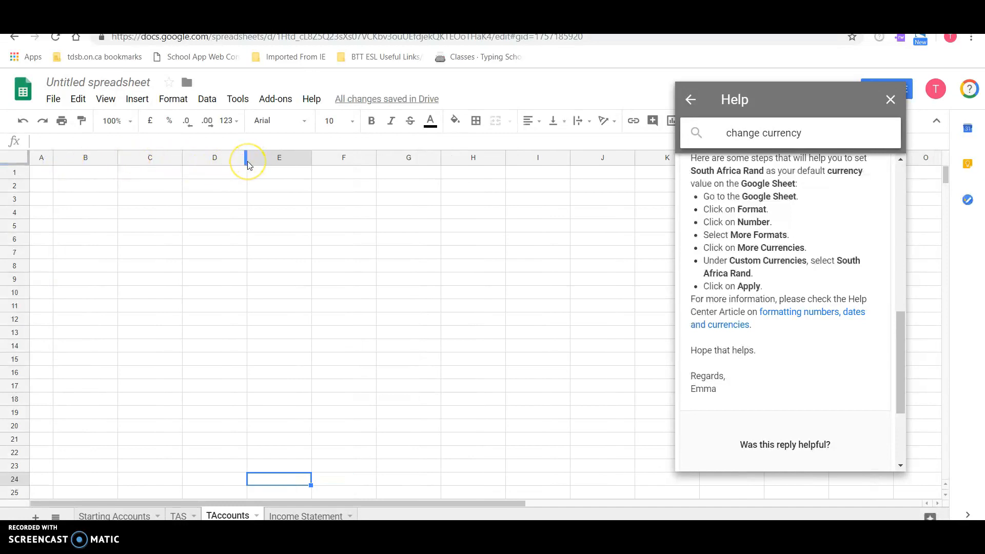
left_click_drag(247, 161, 204, 160)
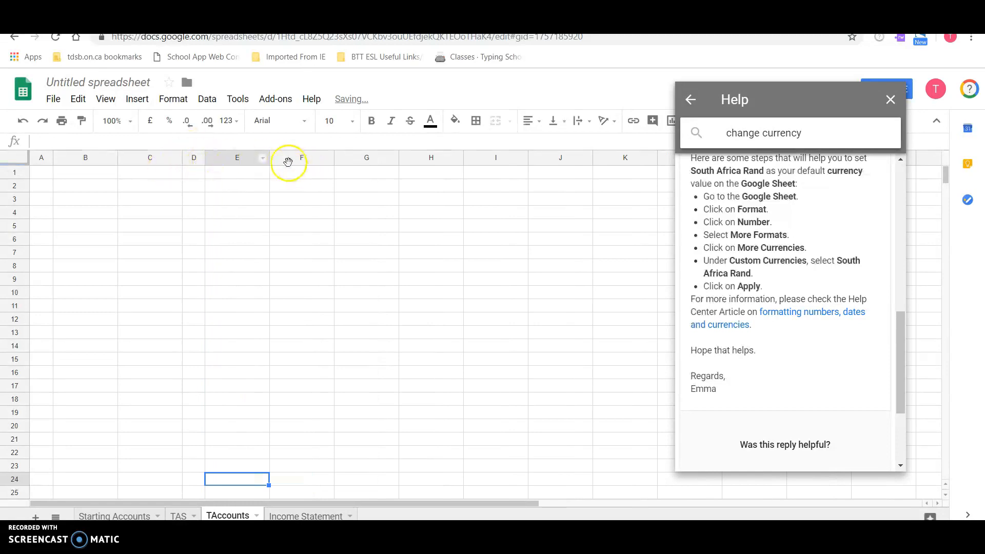
left_click_drag(268, 160, 219, 160)
left_click_drag(285, 159, 244, 159)
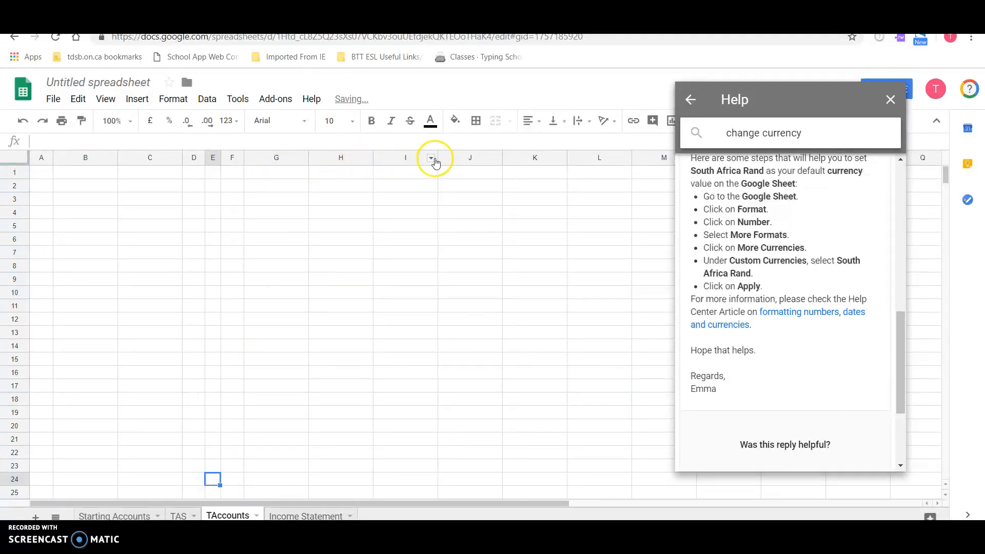
left_click_drag(436, 158, 394, 158)
left_click_drag(460, 158, 419, 156)
left_click_drag(481, 157, 440, 156)
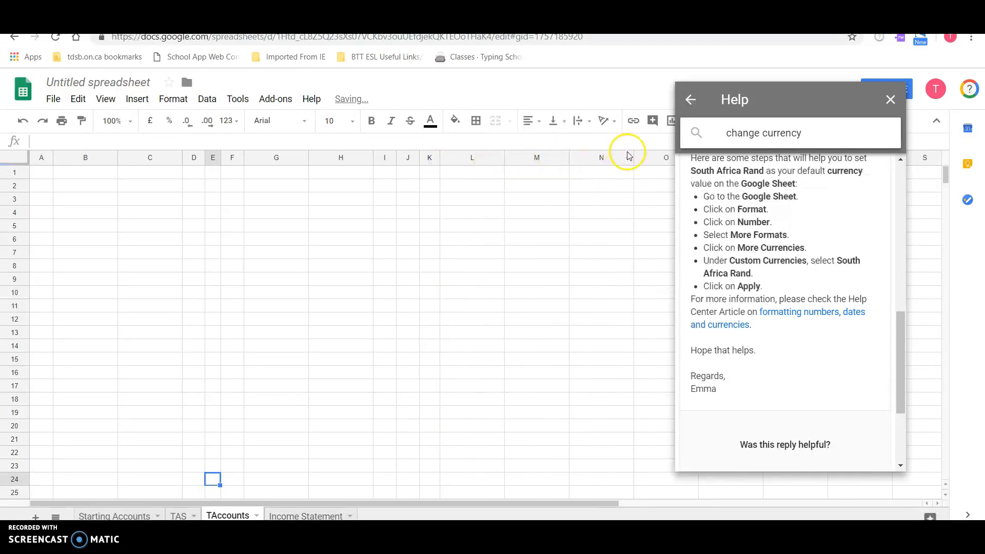
left_click_drag(634, 158, 591, 159)
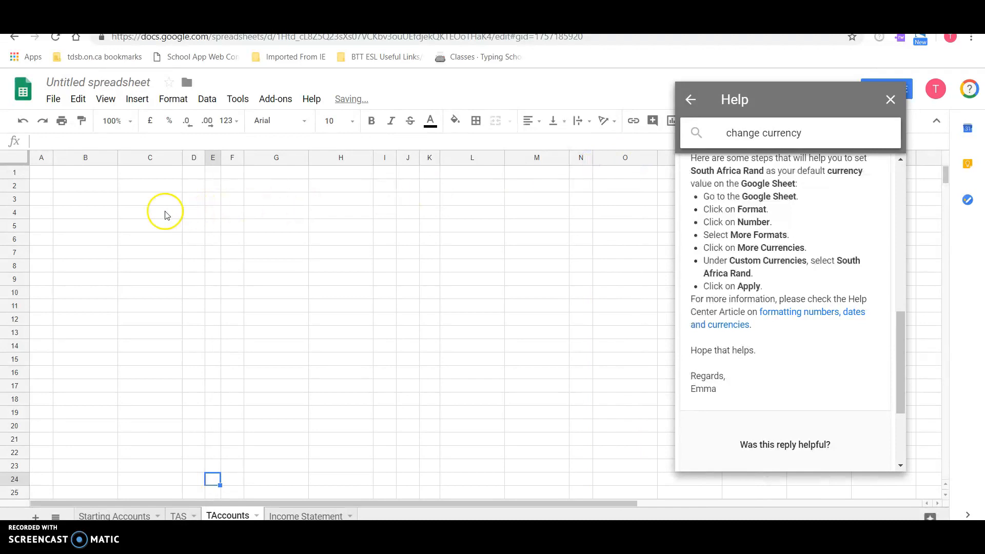
- Merge B2:C2 and enter the centred account heading Cash in the merged cell
left_click_drag(95, 185, 131, 187)
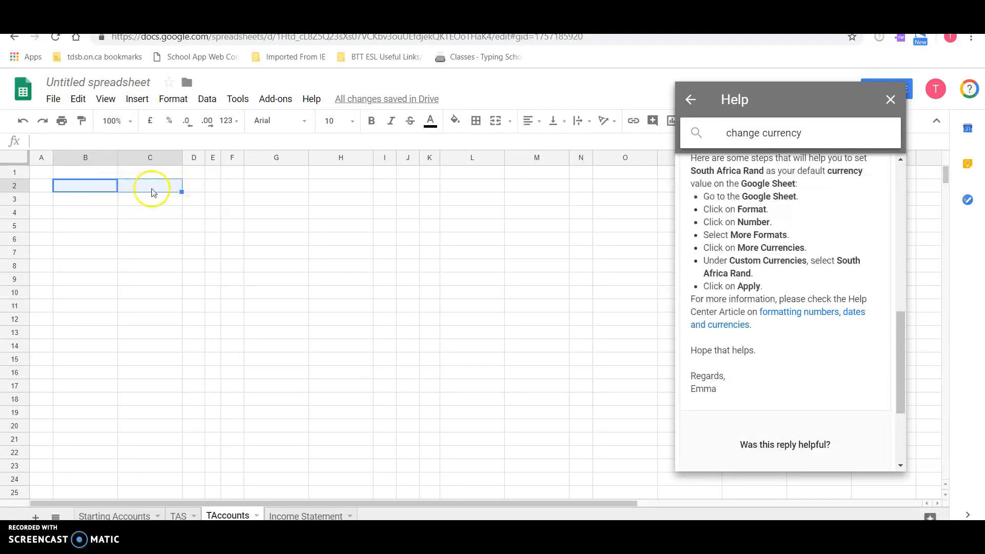
left_click(496, 126)
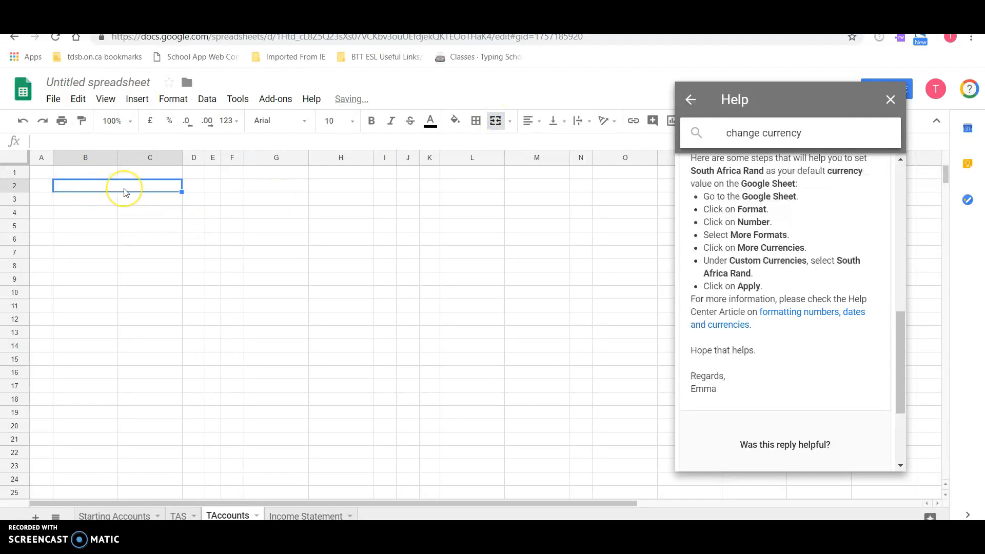
type("Cash")
key("Return")
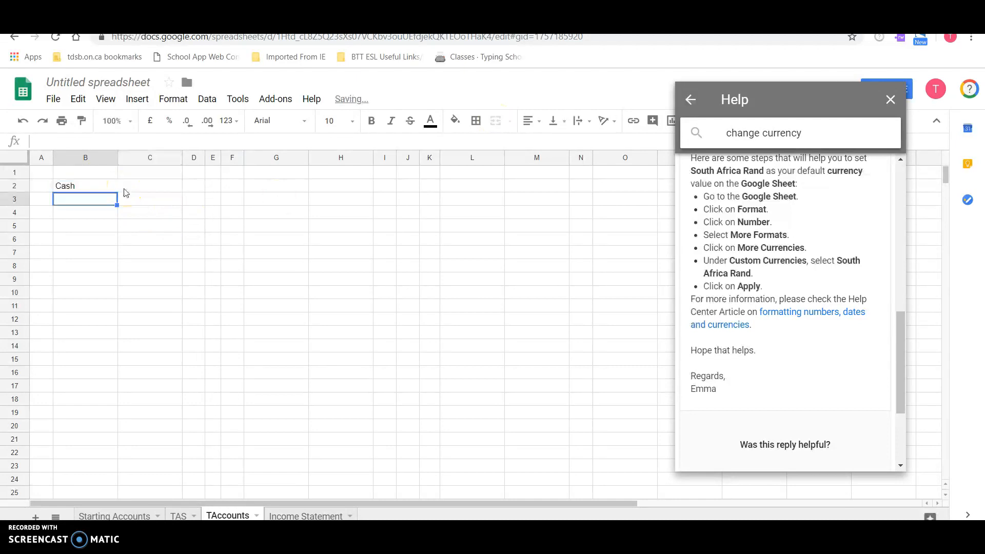
left_click(123, 186)
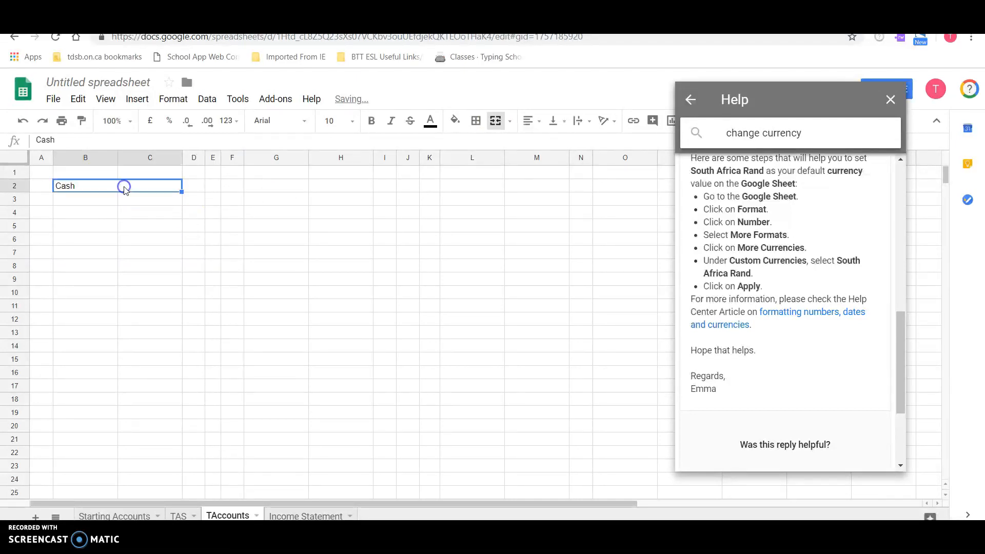
left_click(533, 126)
left_click(557, 140)
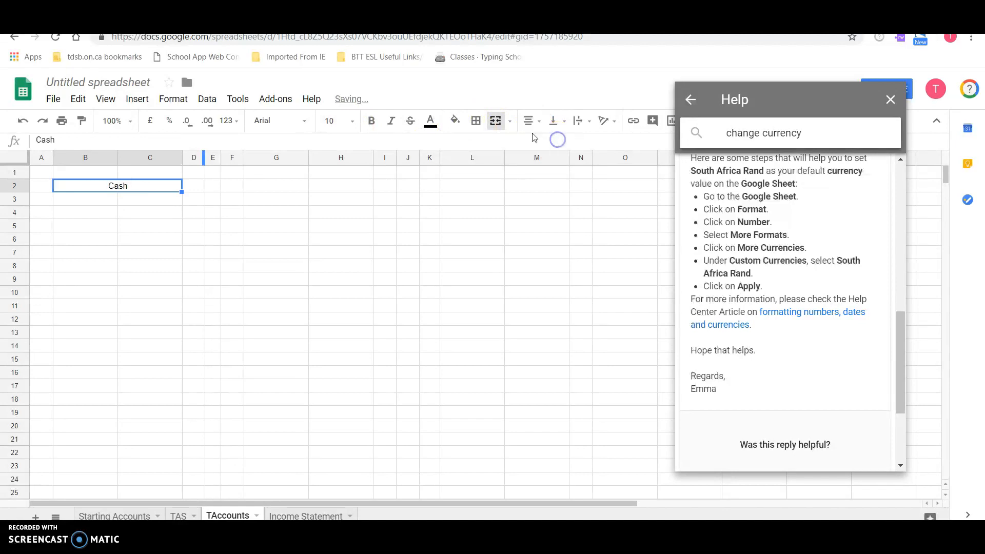
- Draw the Cash T-account with a bottom border under the heading and a left border along C3:C10
left_click(476, 123)
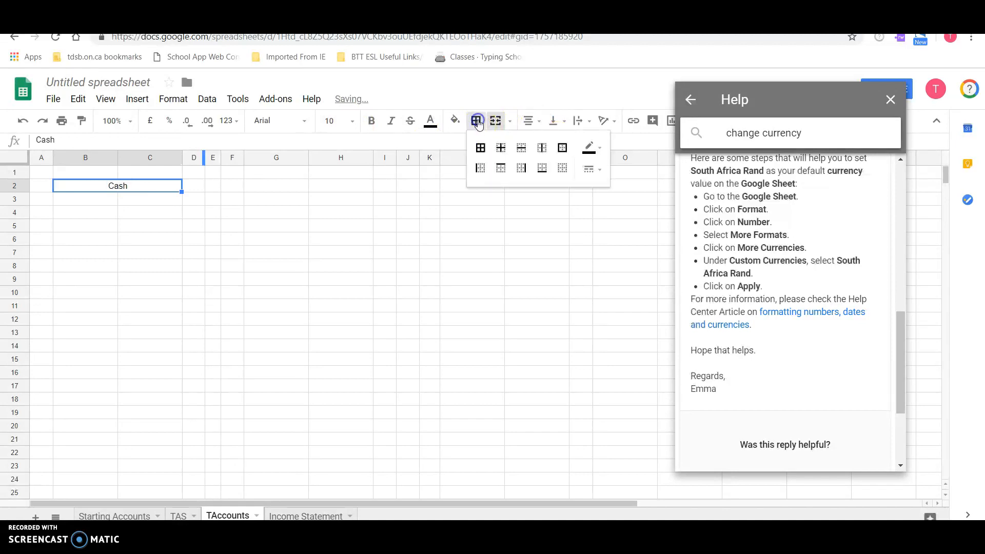
left_click(545, 170)
left_click(210, 277)
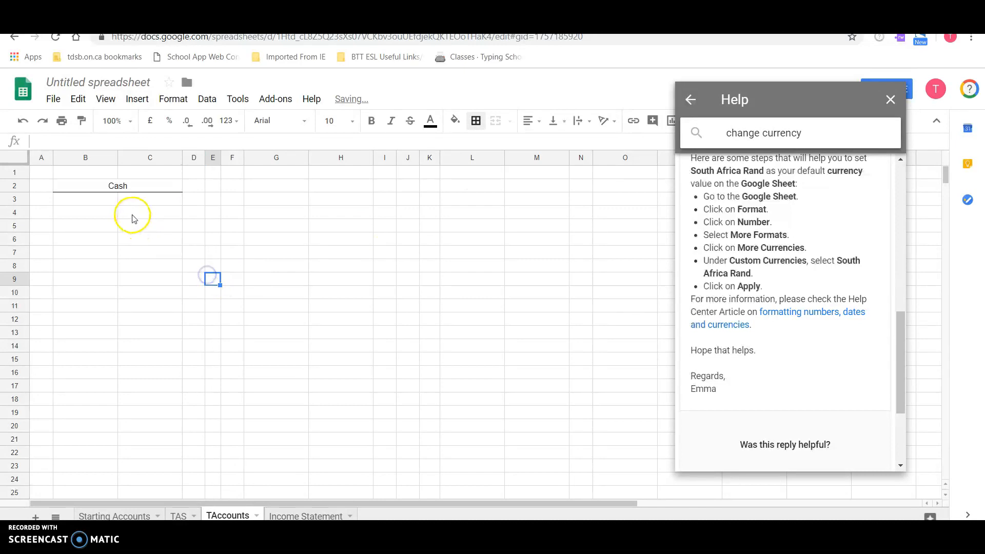
left_click_drag(136, 199, 131, 299)
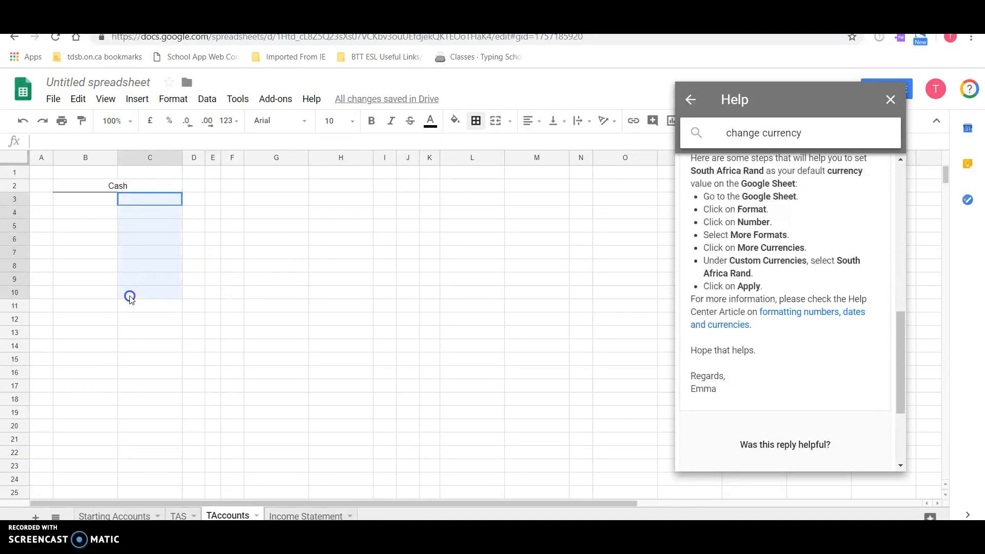
left_click(476, 122)
left_click(481, 168)
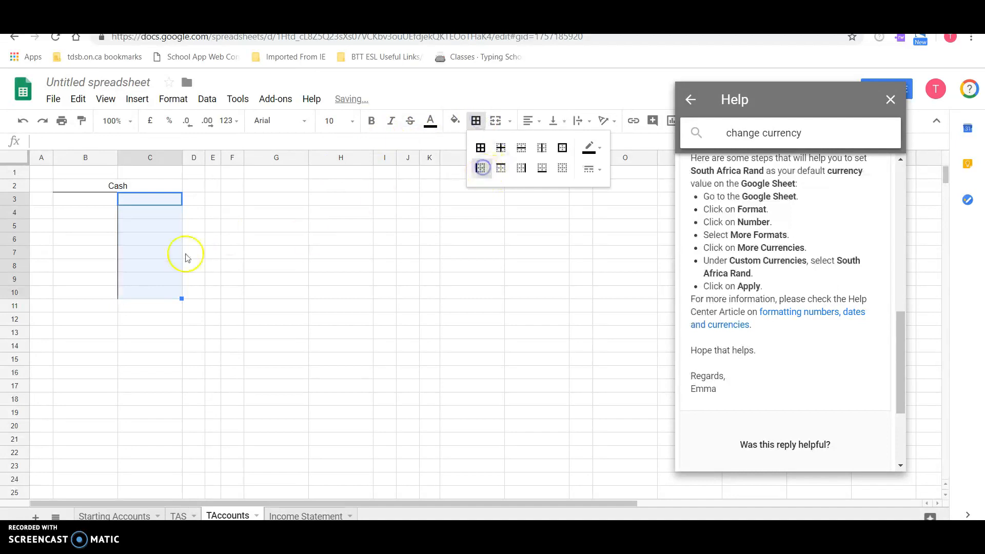
left_click(186, 258)
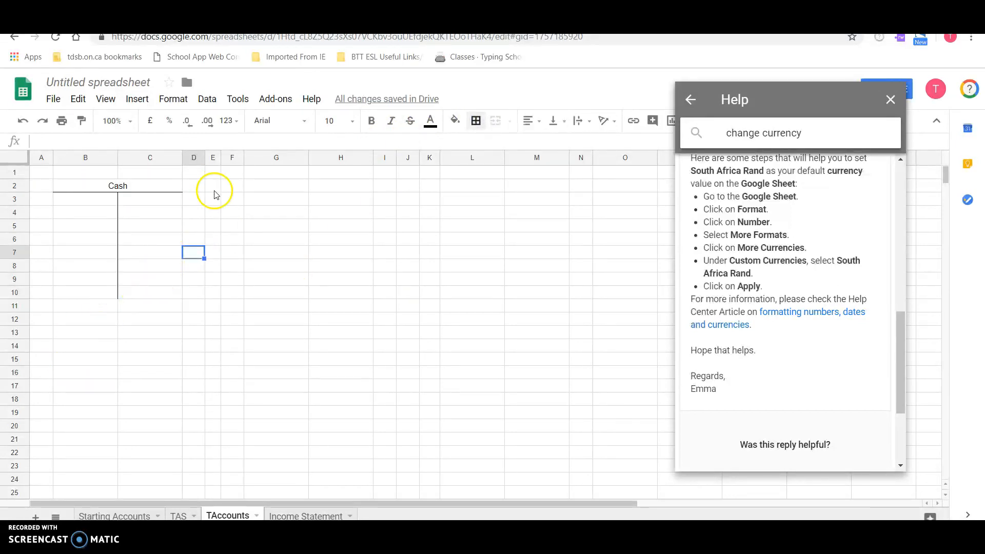
- Link B3 of the Cash T-account to the starting cash balance with the formula ='Starting Accounts'!B2
double_click(94, 200)
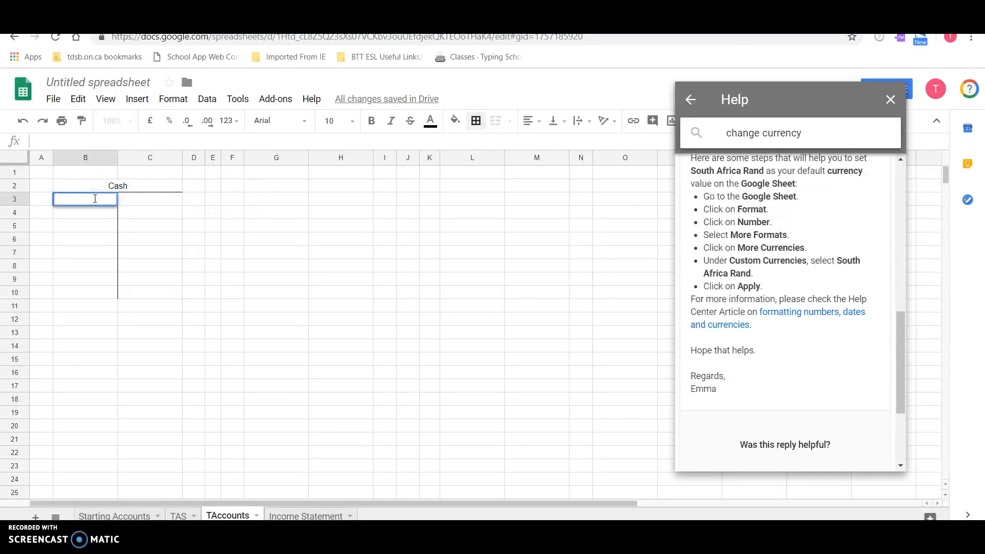
left_click(88, 223)
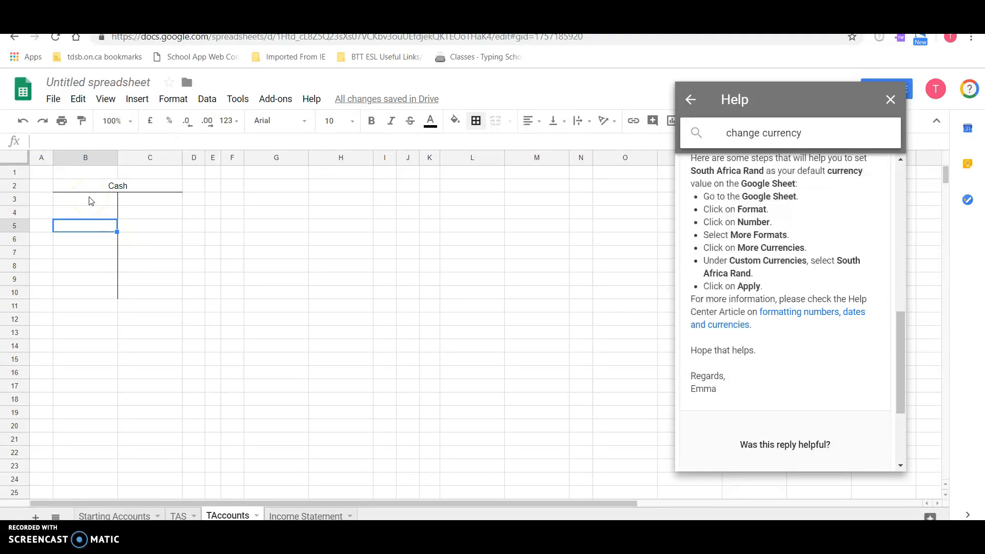
left_click(90, 201)
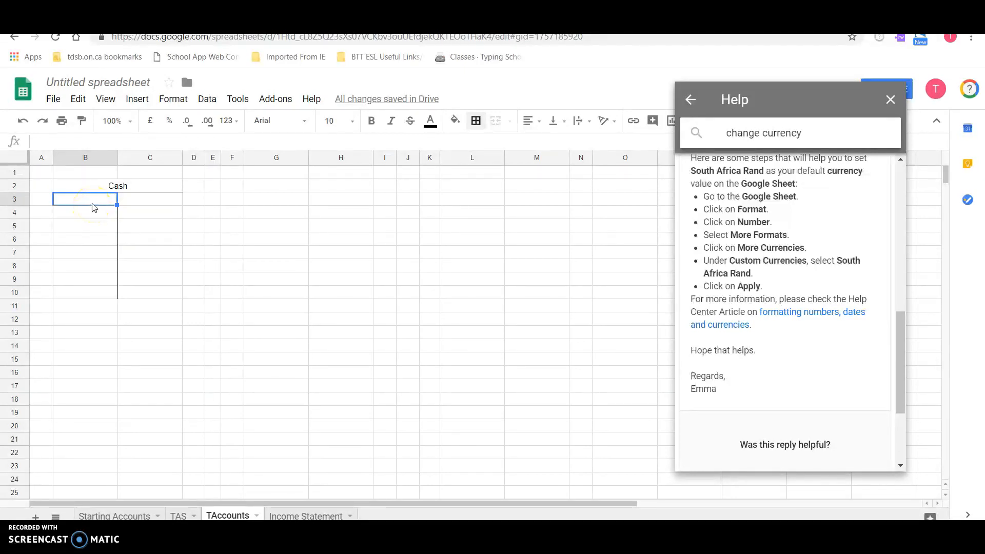
type("=")
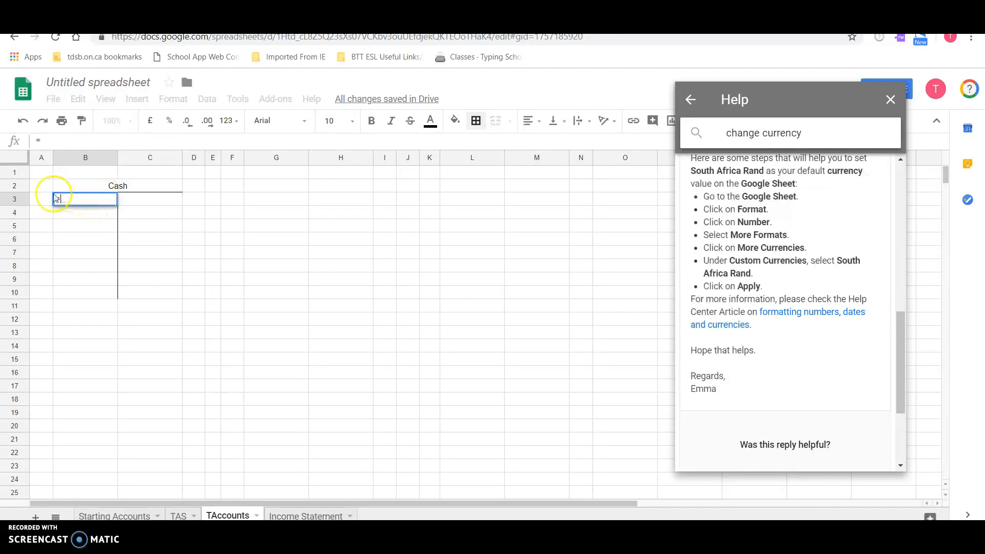
left_click(114, 516)
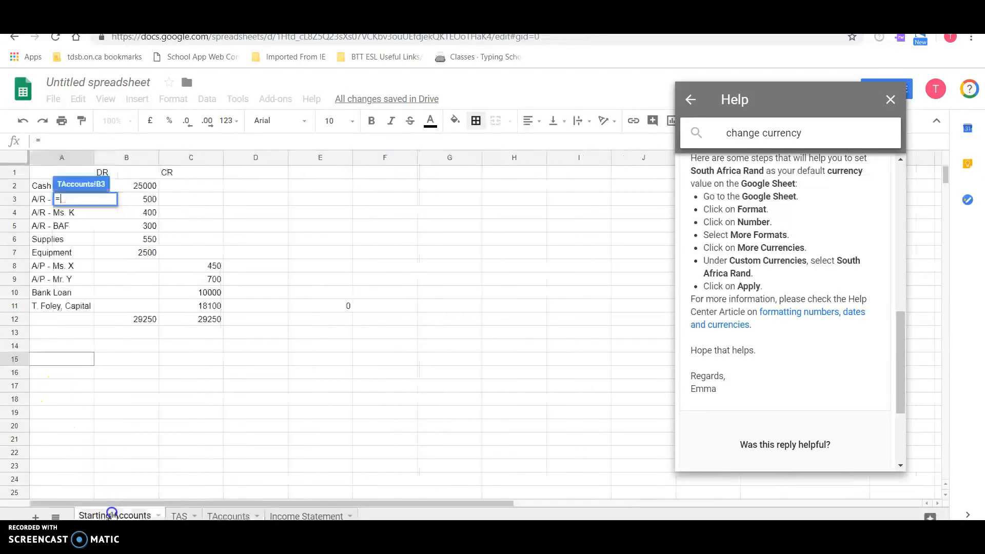
left_click(144, 189)
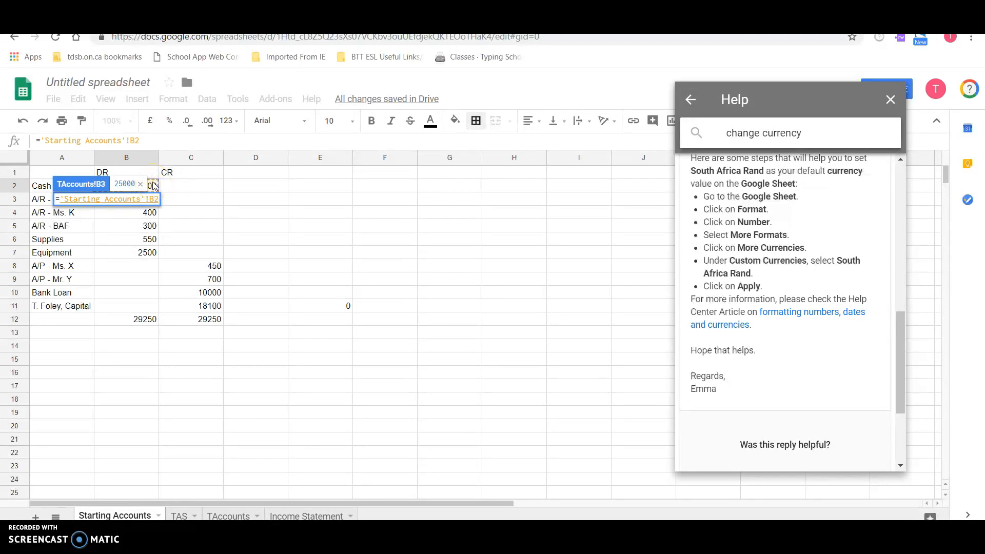
key("Return")
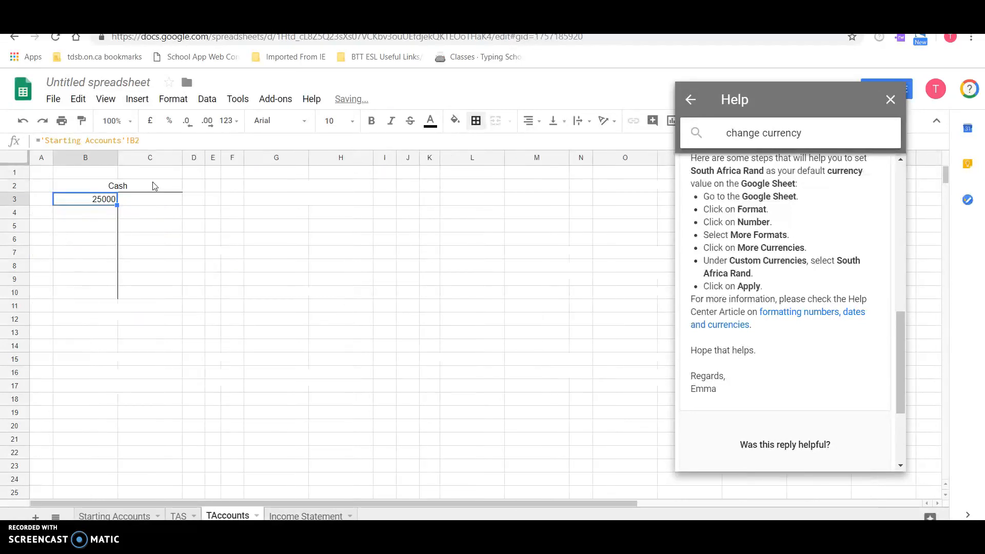
- Compare the cash balance in B2 of Starting Accounts with the linked formula in B3 of TAccounts
left_click(130, 514)
left_click(144, 190)
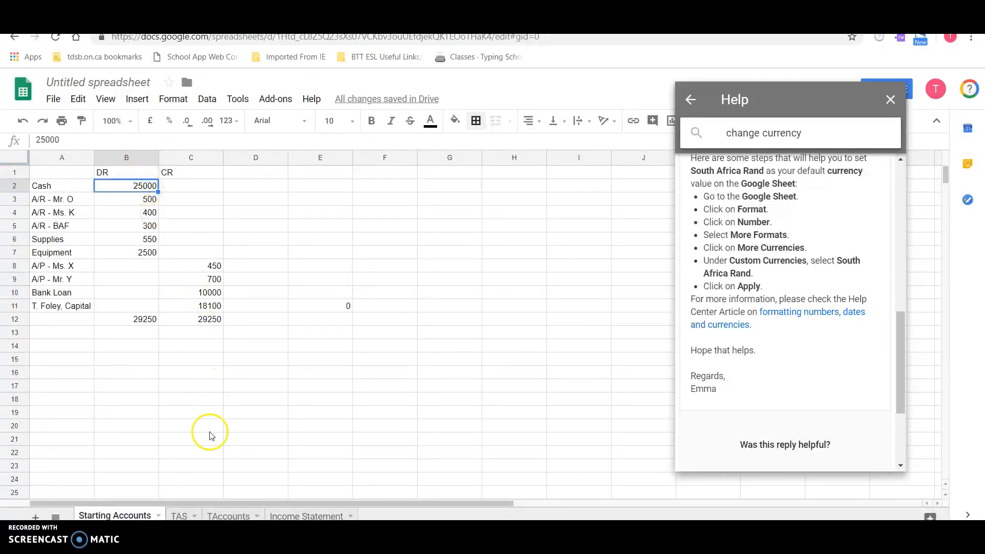
left_click(228, 514)
left_click(95, 205)
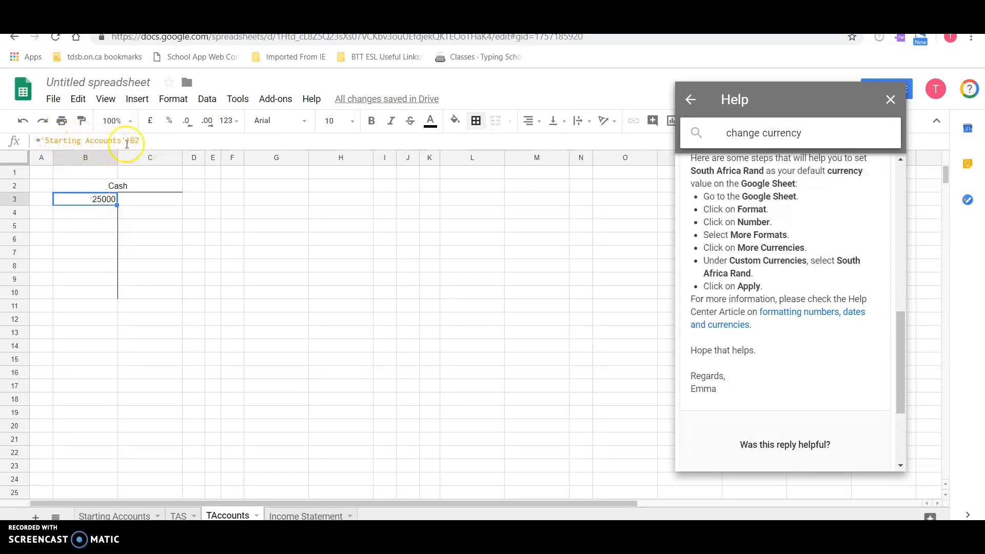
- On the TAS sheet, insert the date "On Oct. 18" after the number 1 in the transaction description in A2
left_click(104, 212)
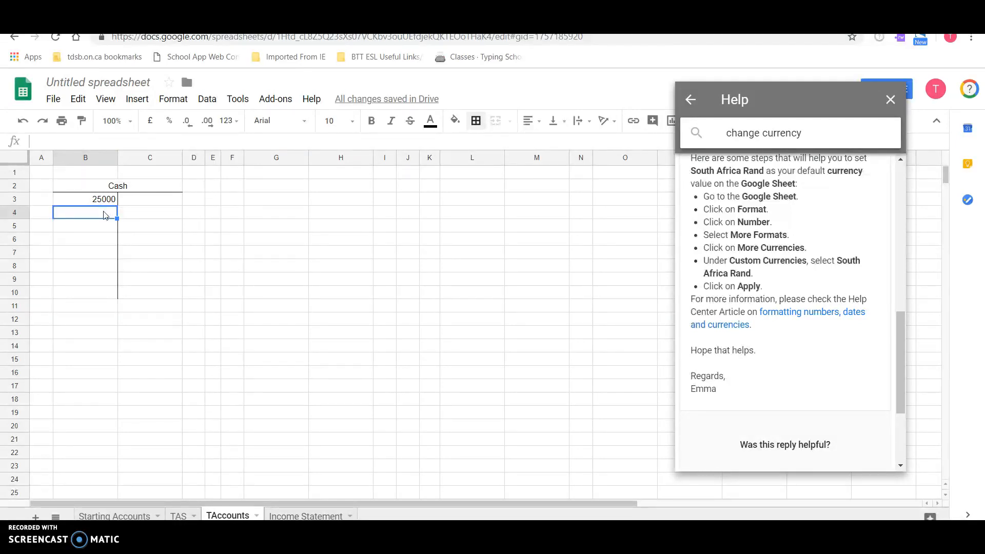
left_click(179, 515)
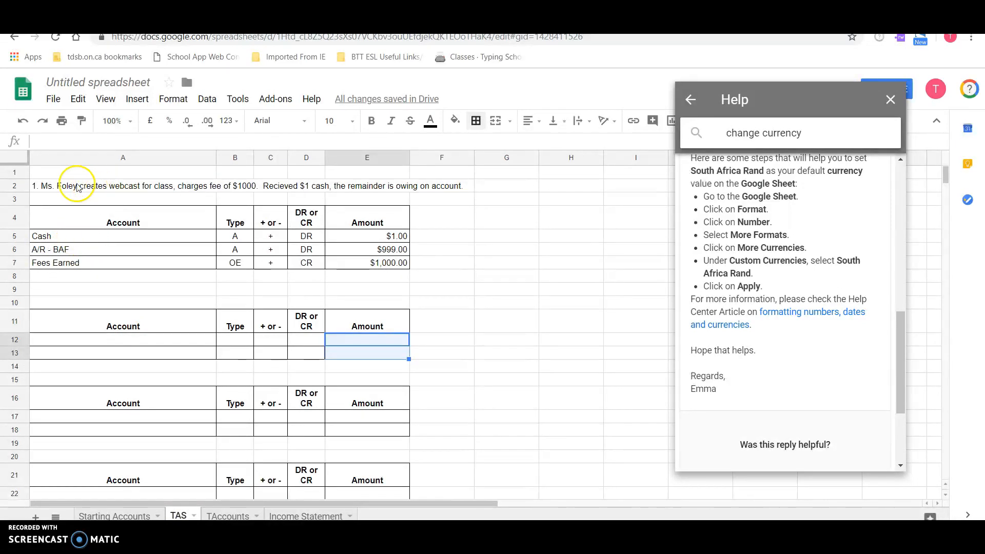
double_click(45, 187)
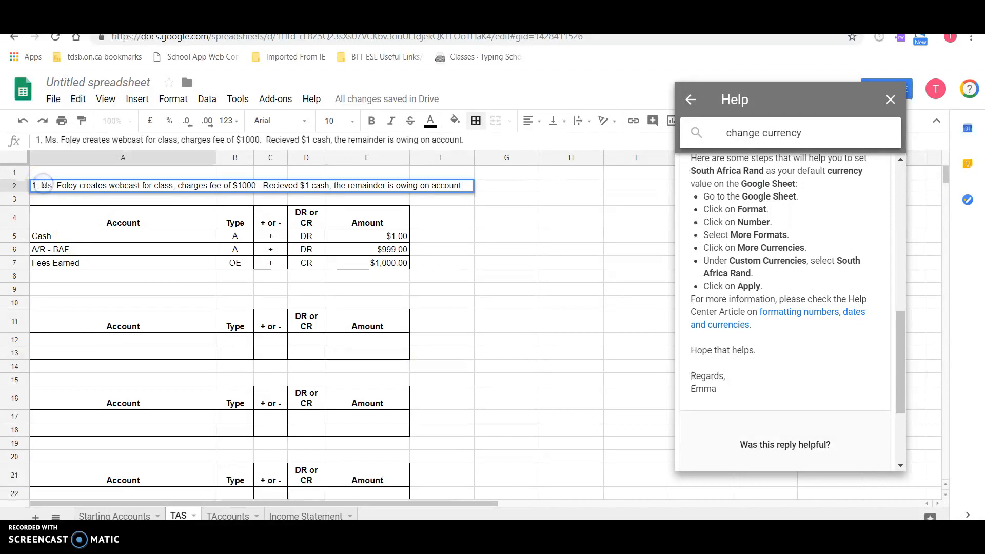
left_click(42, 185)
type("On O")
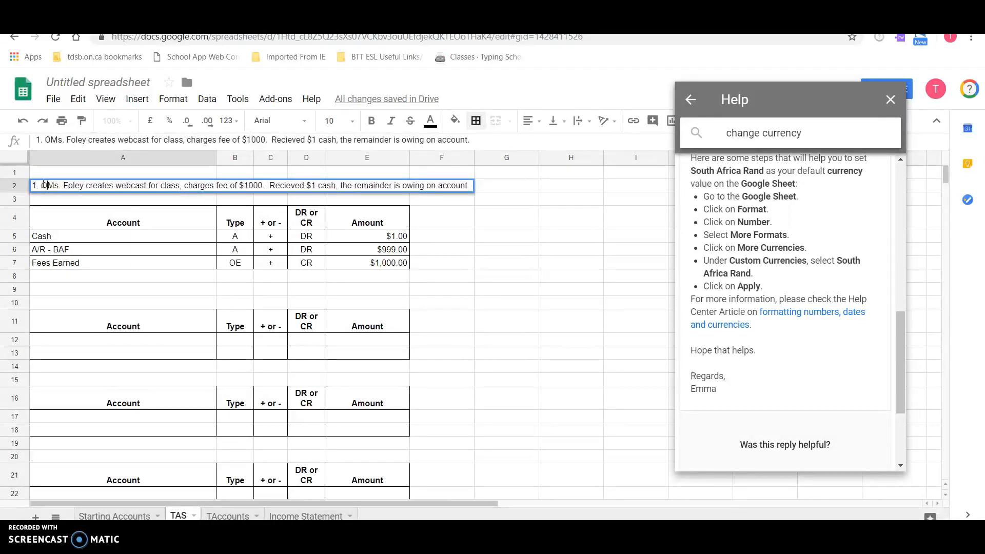
type("ct.")
type("8")
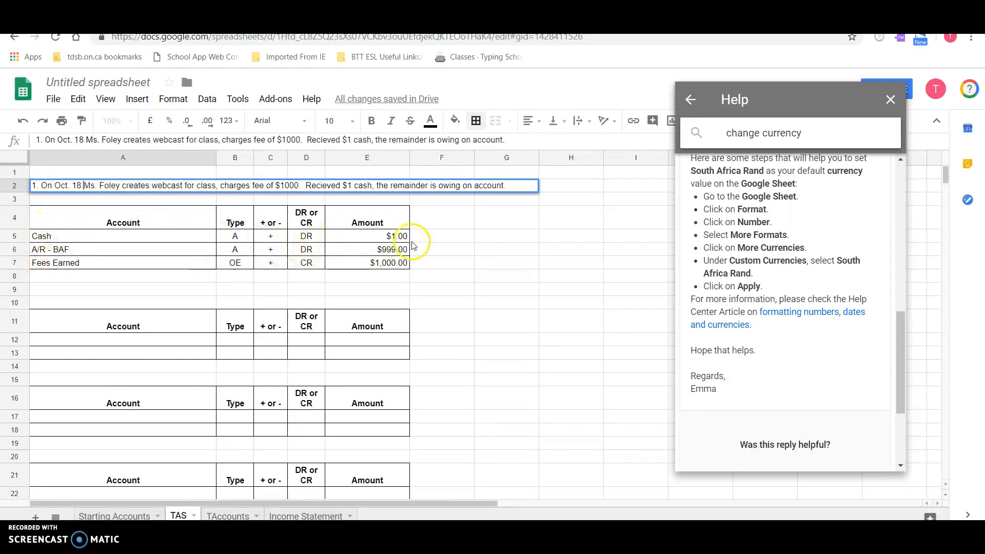
- On the TAccounts sheet, enter the date Oc18 in A4 and the amount 1 in B4 of the Cash account
left_click(240, 515)
left_click(43, 215)
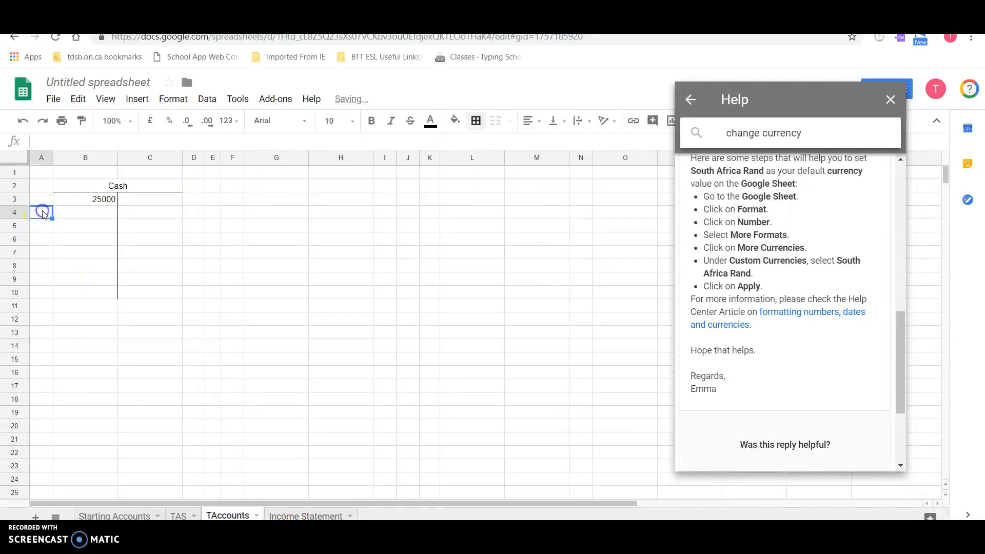
type("Oc18")
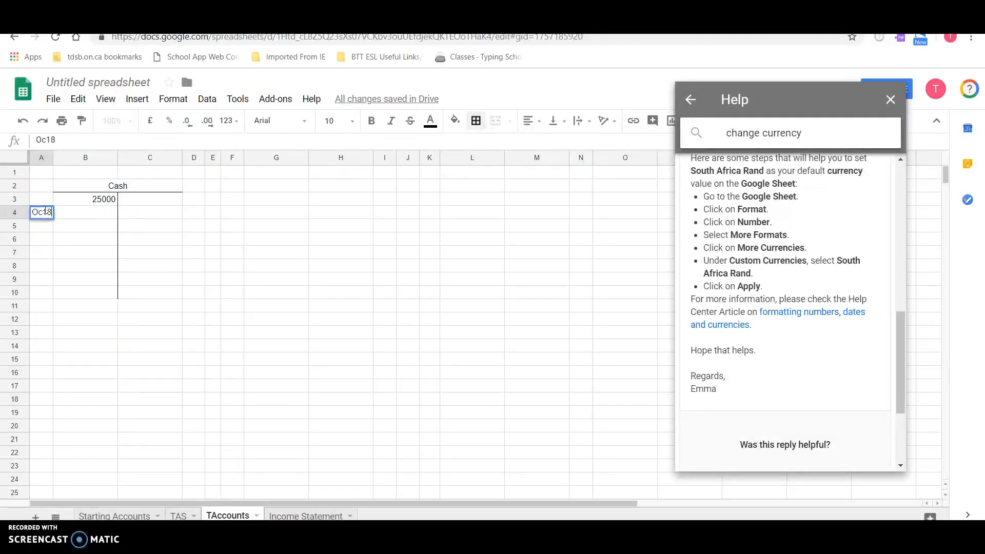
key("Return")
key("Up")
key("Right")
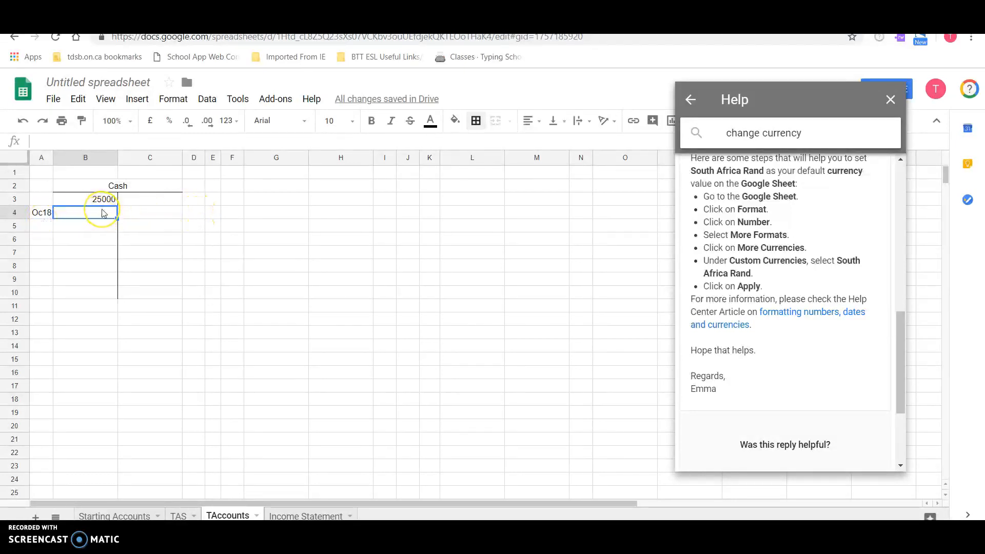
type("1")
key("Return")
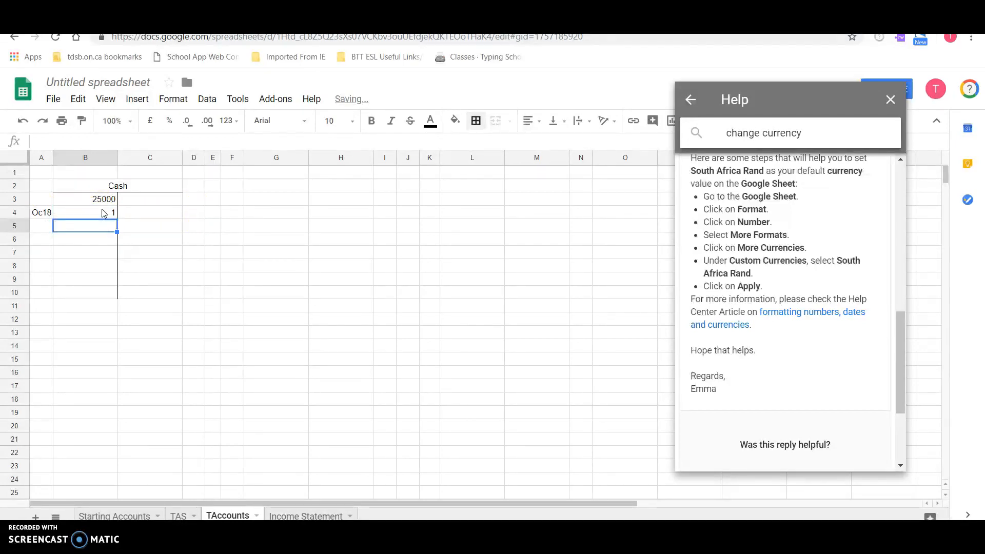
- Replace the amount in B4 with a link to the Cash transaction amount using the formula =TAS!E5
left_click(104, 213)
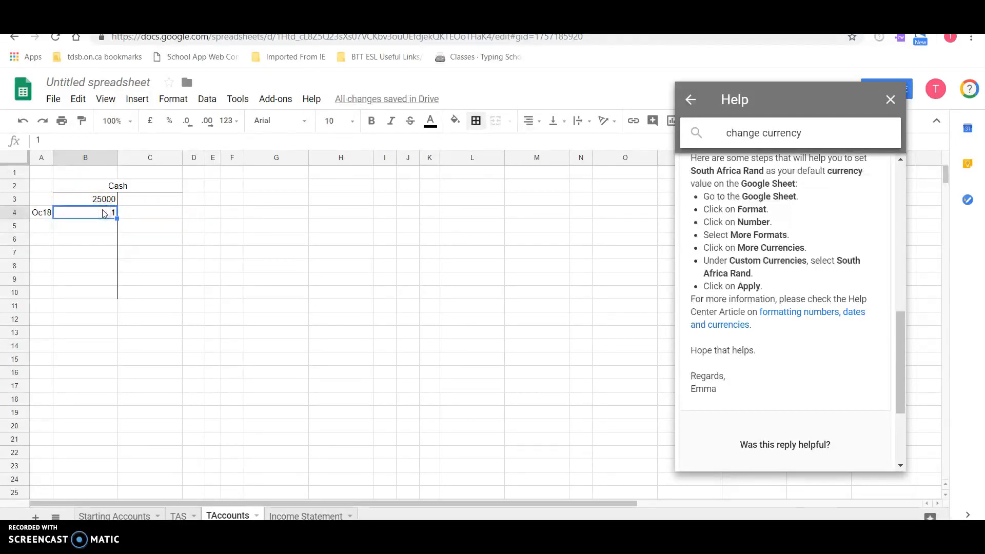
type("=")
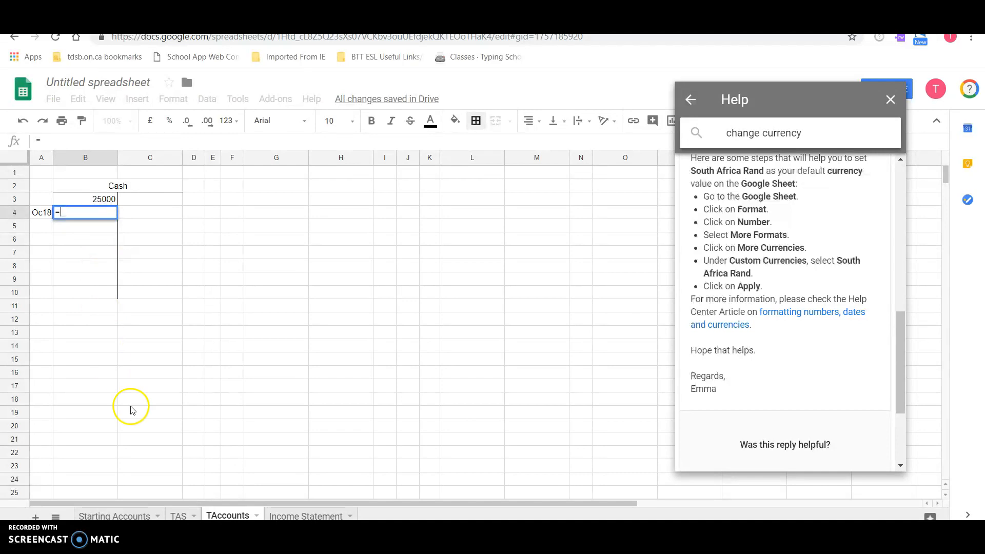
left_click(178, 515)
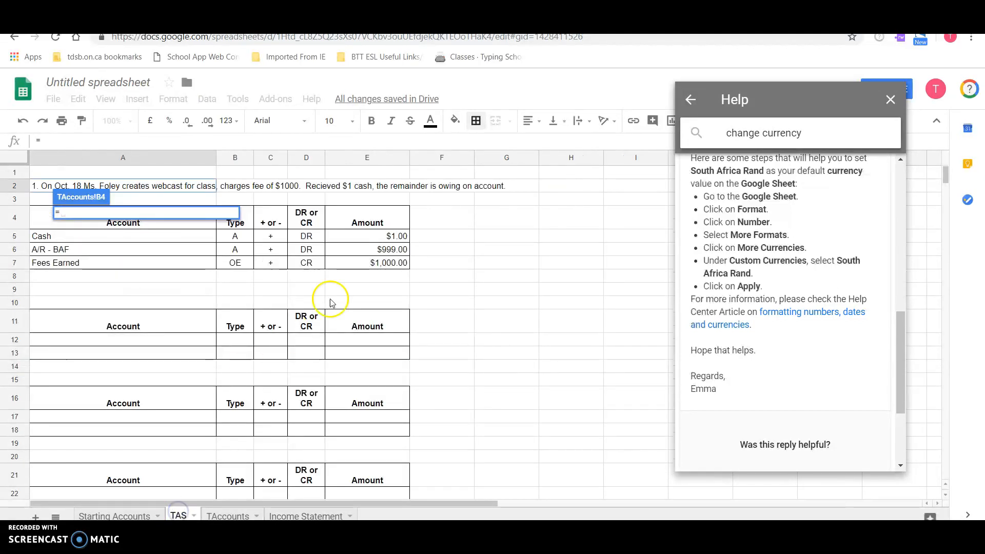
left_click(398, 237)
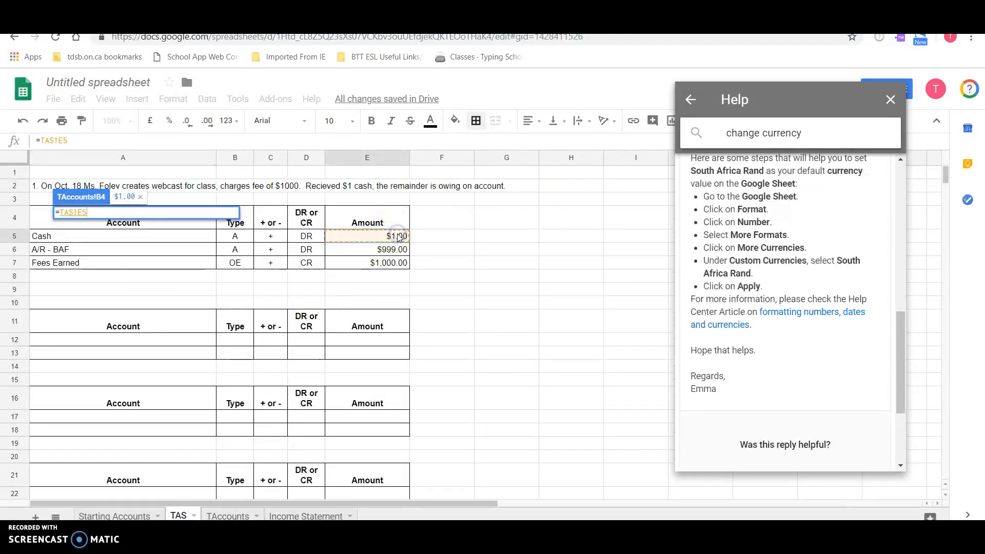
key("Return")
left_click(117, 212)
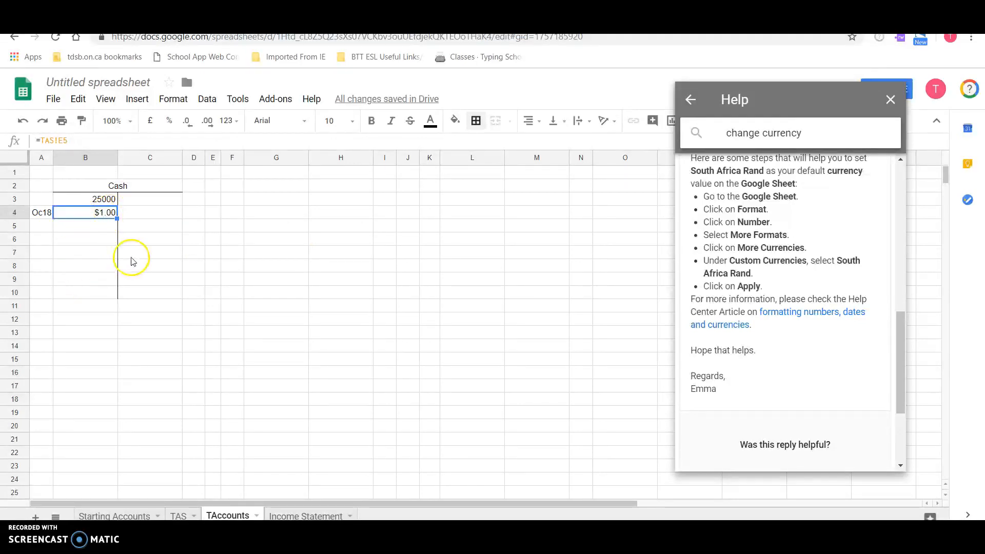
- Total the debit side of the Cash T-account in B9 with a SUM of B3:B8
left_click(93, 280)
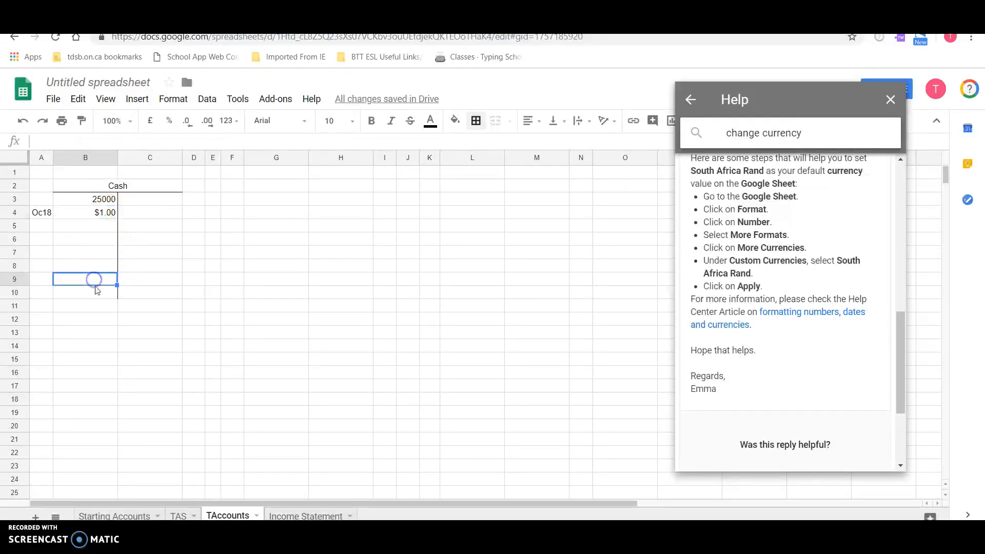
left_click(95, 293)
left_click(101, 283)
type("=")
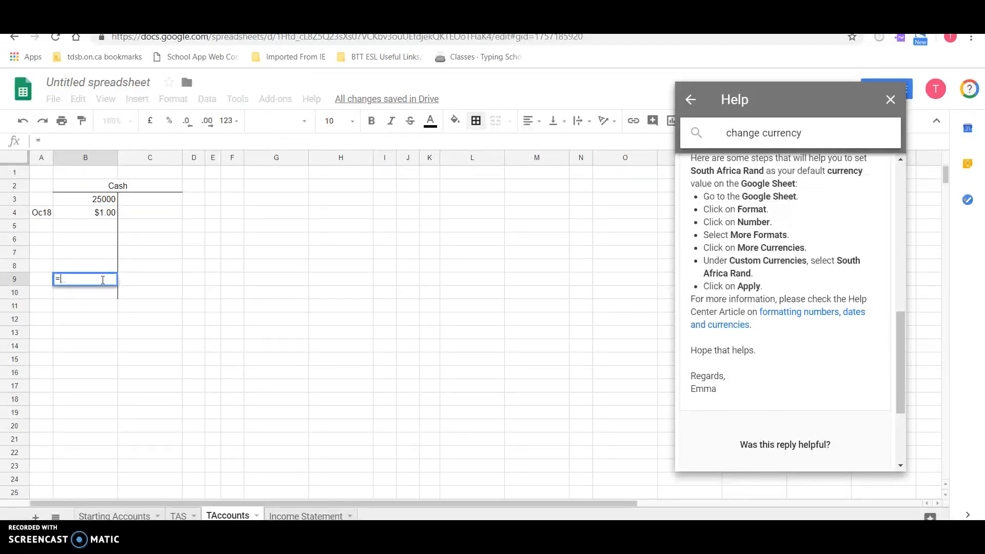
type("-sum(")
left_click_drag(104, 203, 104, 270)
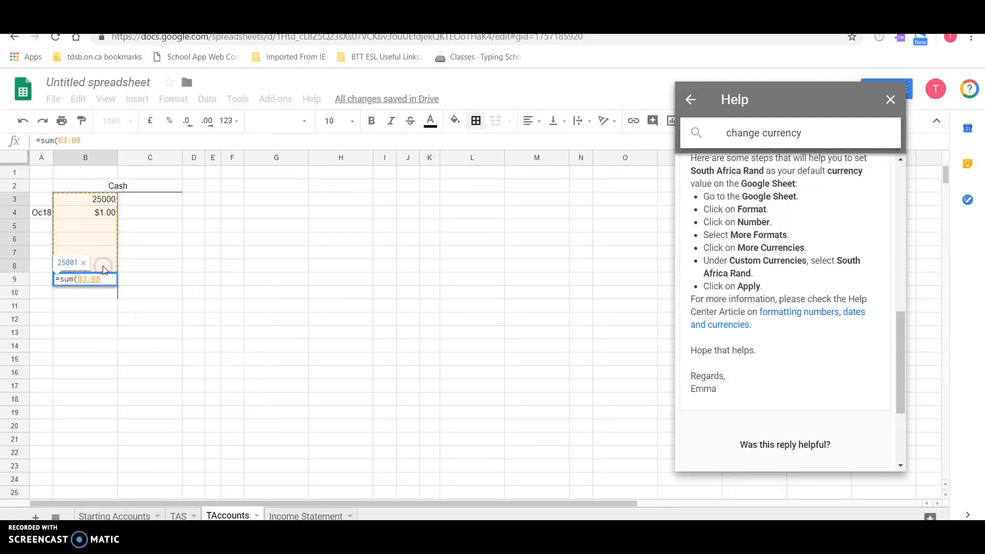
key("Return")
- Total the credit side of the Cash T-account in C9 with a SUM of C3:C8
key("Up")
key("Right")
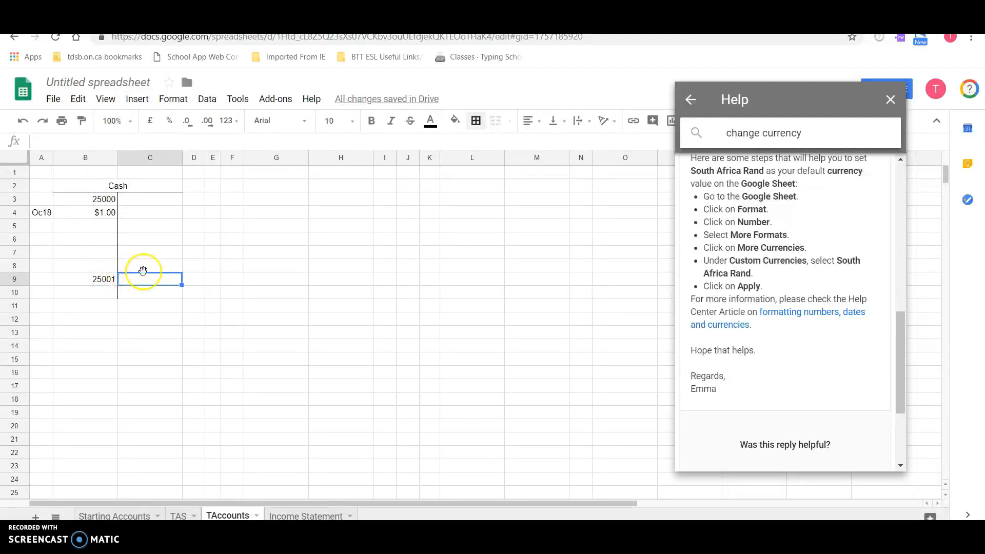
type("=sum(")
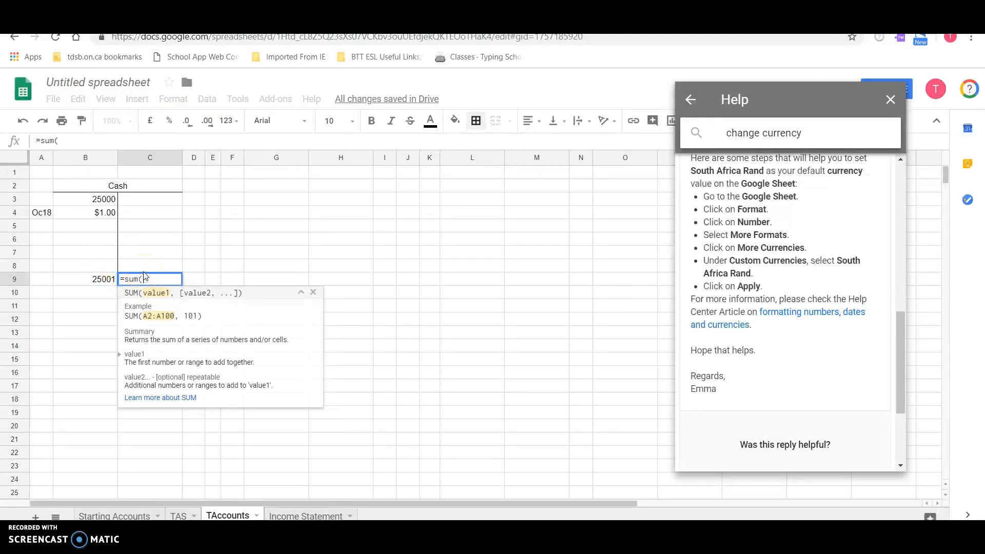
left_click_drag(146, 202, 150, 268)
key("Return")
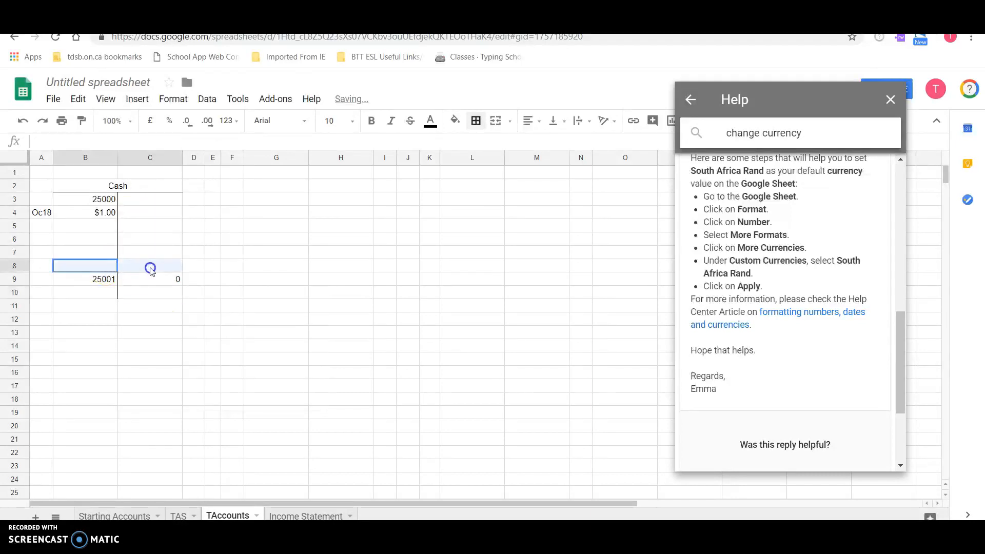
- Add a bottom border under B8:C8 to separate the Cash entries from their totals
left_click(484, 120)
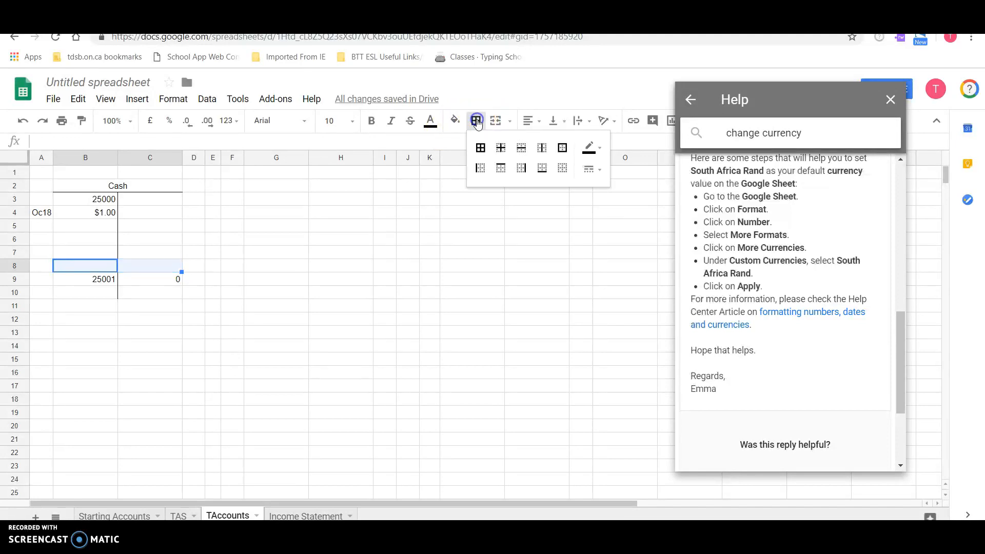
left_click(541, 175)
left_click(275, 357)
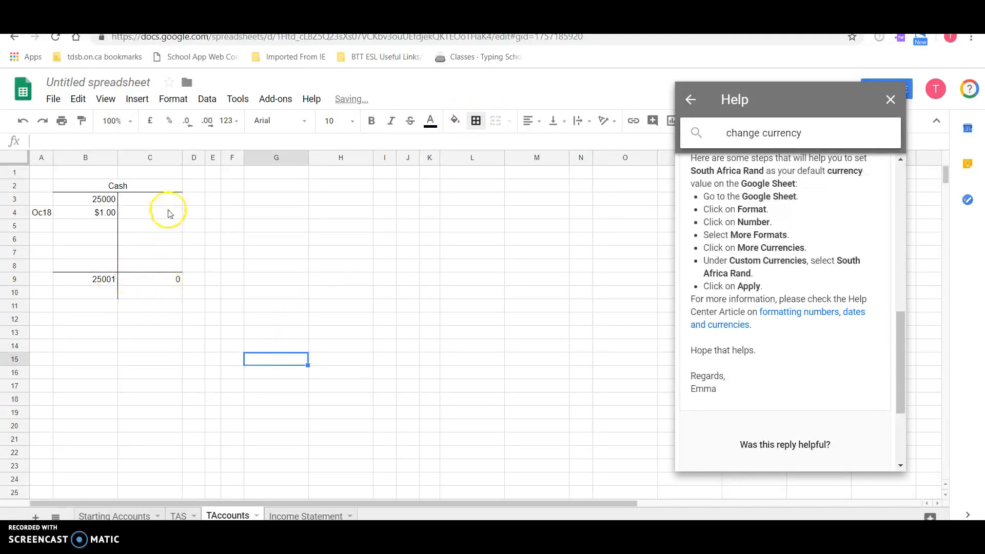
- Record a sample credit of 250 in C4 of the Cash account, dated Oc25 in D4
left_click(197, 214)
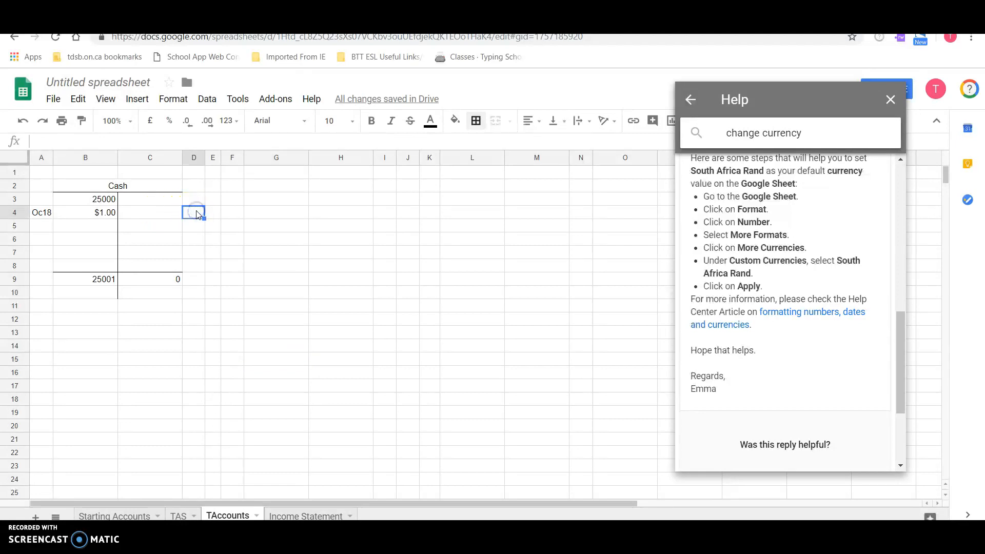
type("0")
type("c25")
key("Return")
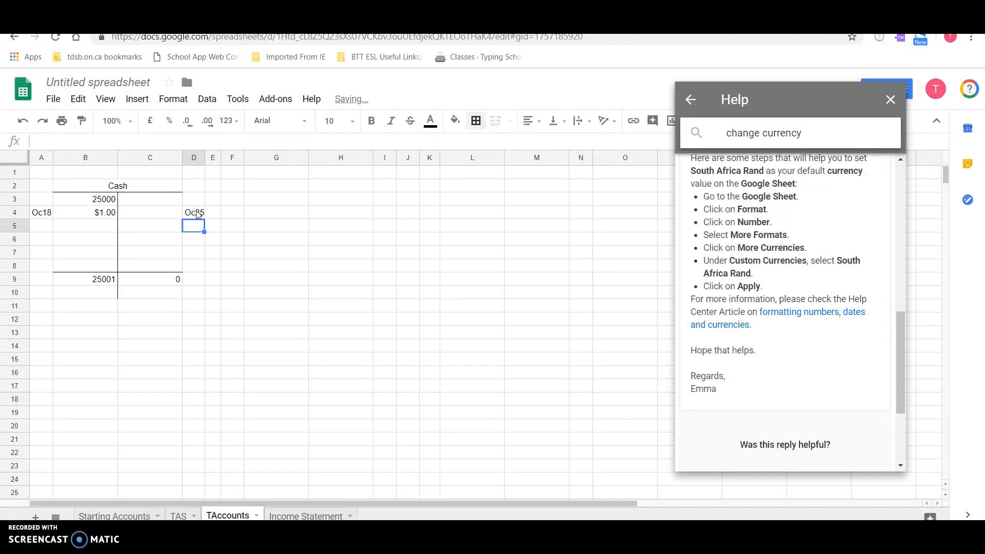
left_click(166, 214)
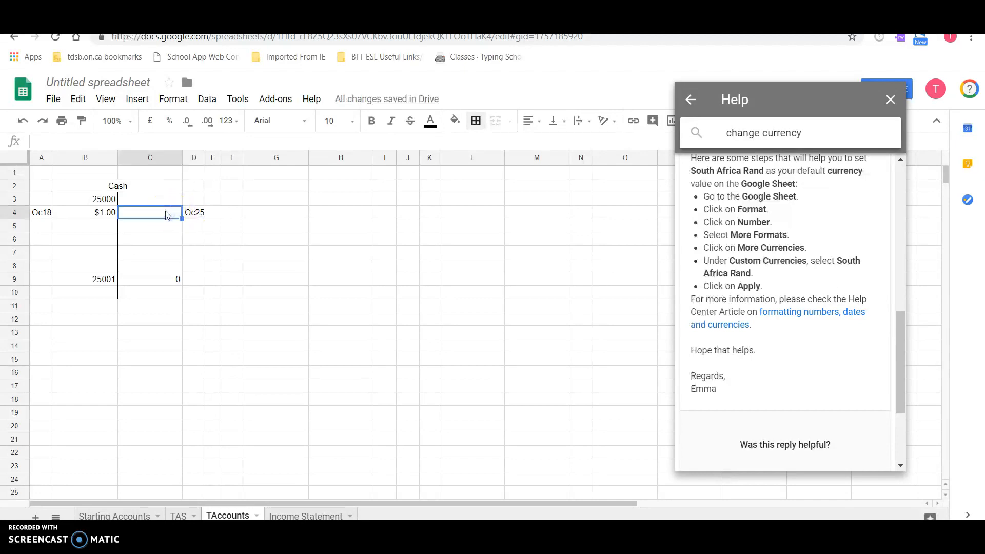
type("250")
key("Return")
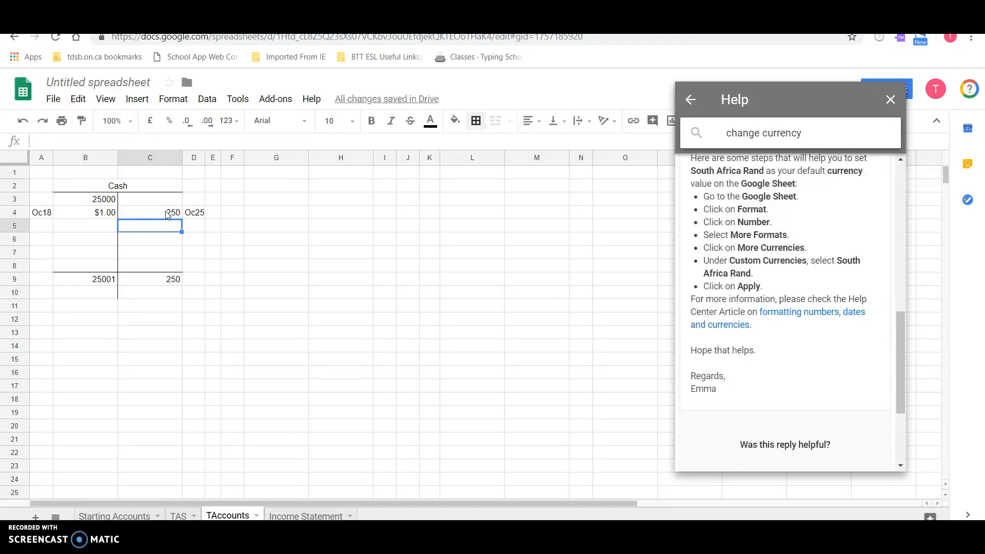
- Add sample credit amounts of 360 in C5 and 800 in C6 of the Cash account
type("360")
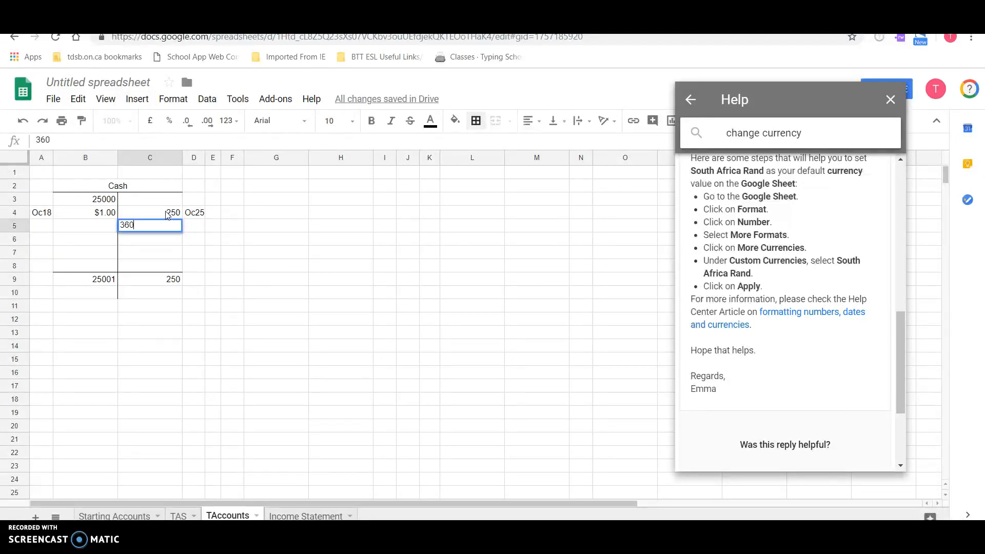
key("Return")
type("800")
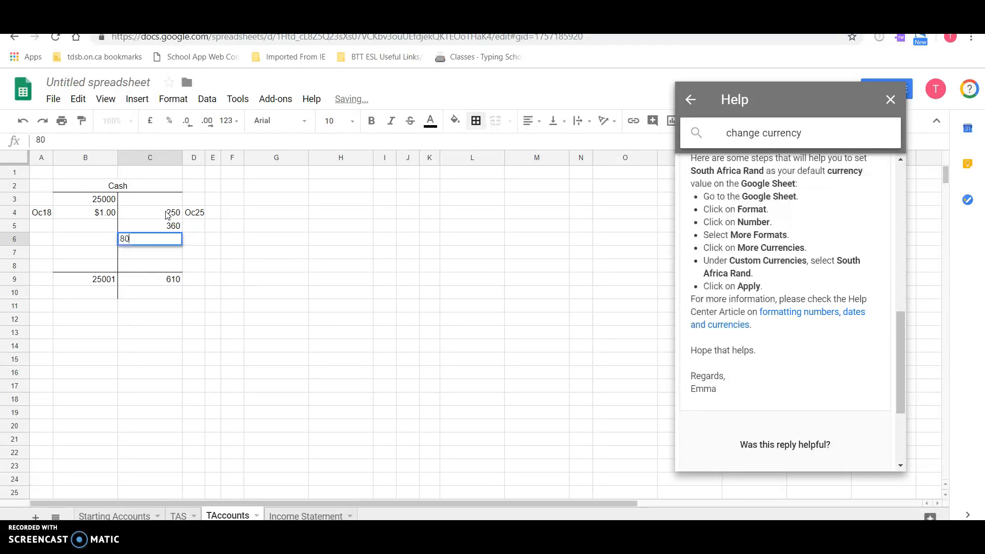
key("Return")
- Add sample debit amounts of 500 in B5 and 200 in B6 of the Cash account
left_click(102, 225)
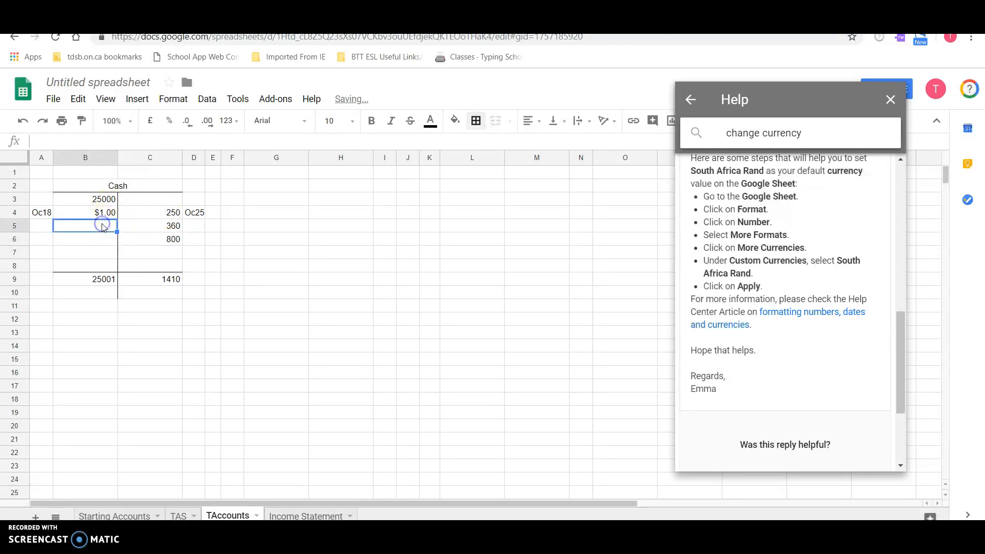
type("500")
key("Return")
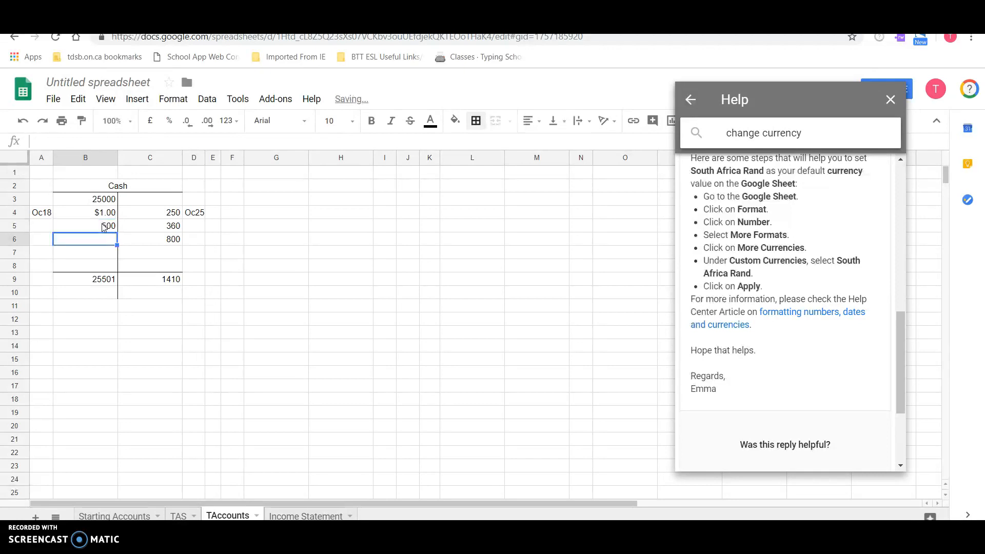
type("200")
key("Return")
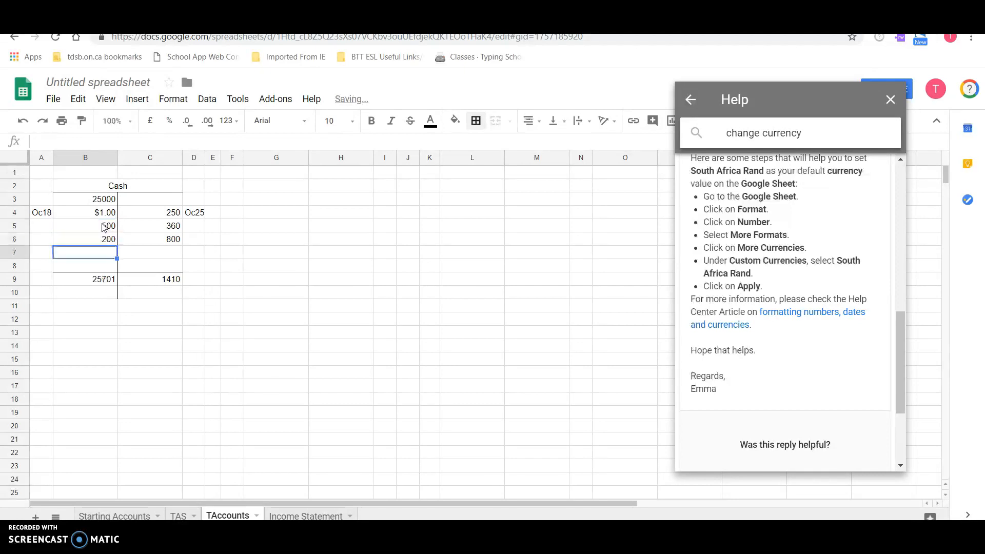